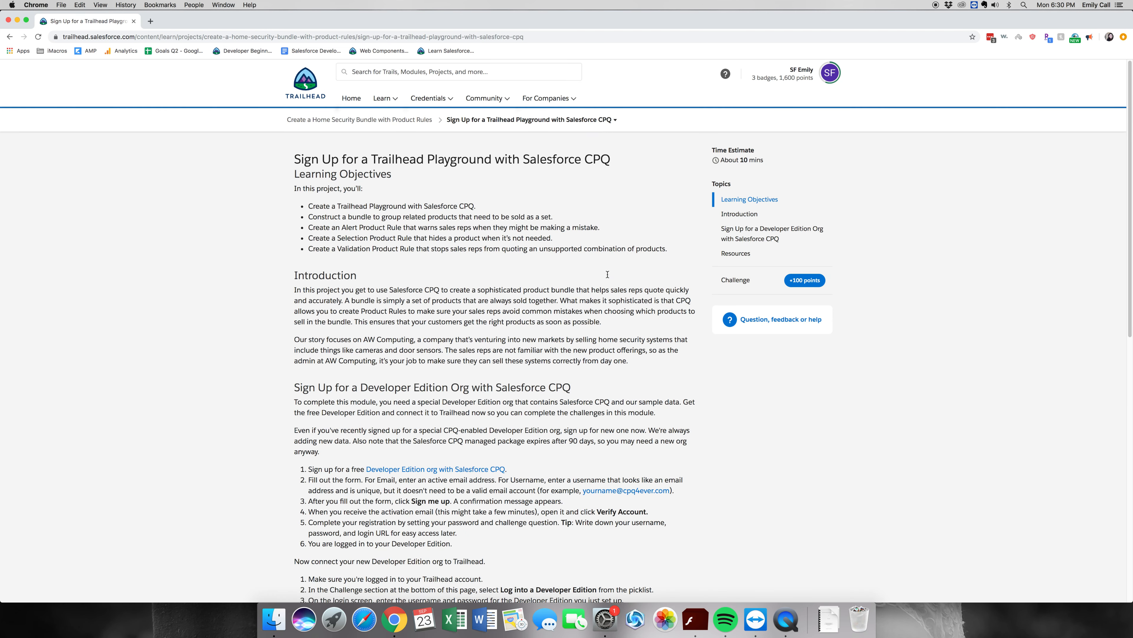
Launch the connected hands-on org from the Verify Step section and return to the Trailhead project page
scroll(641, 262, down, 6)
right_click(610, 291)
click(519, 268)
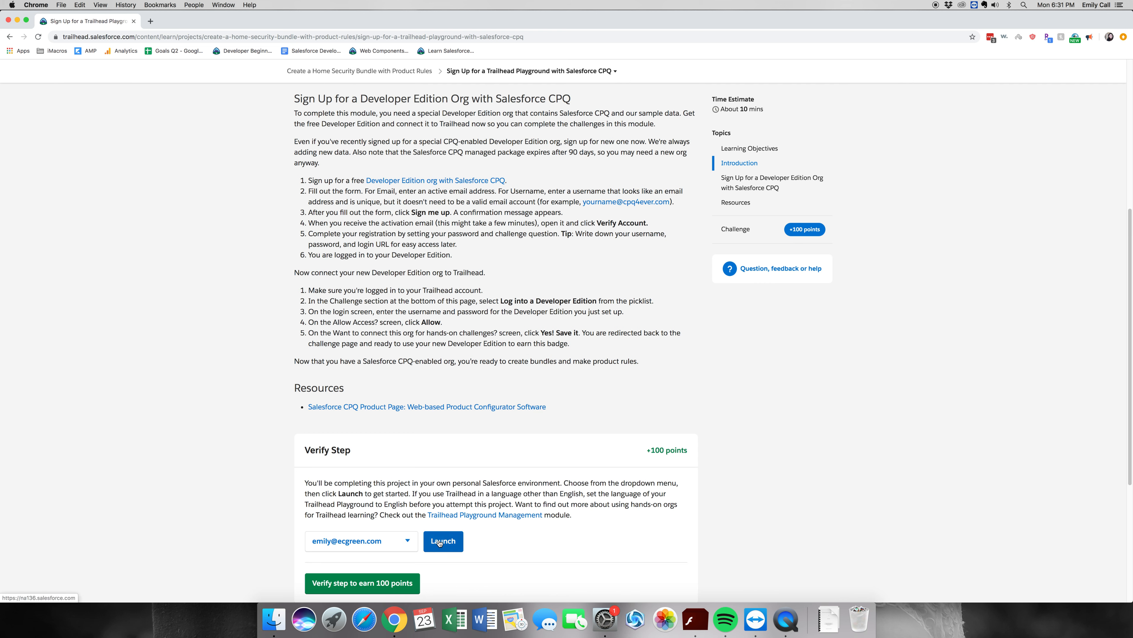
click(404, 541)
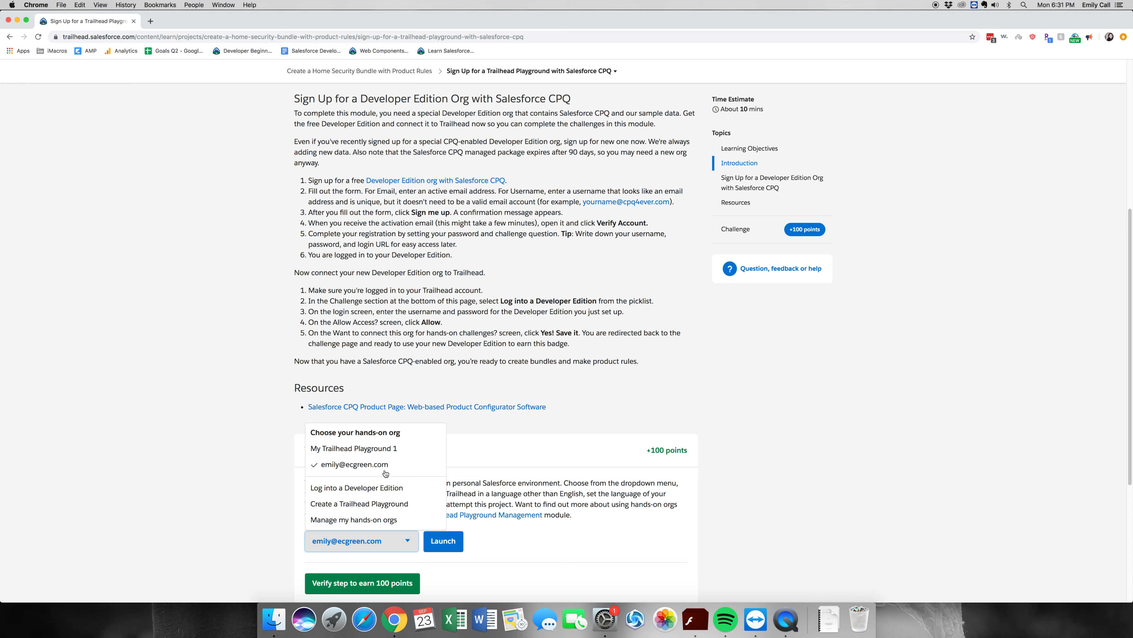
click(443, 541)
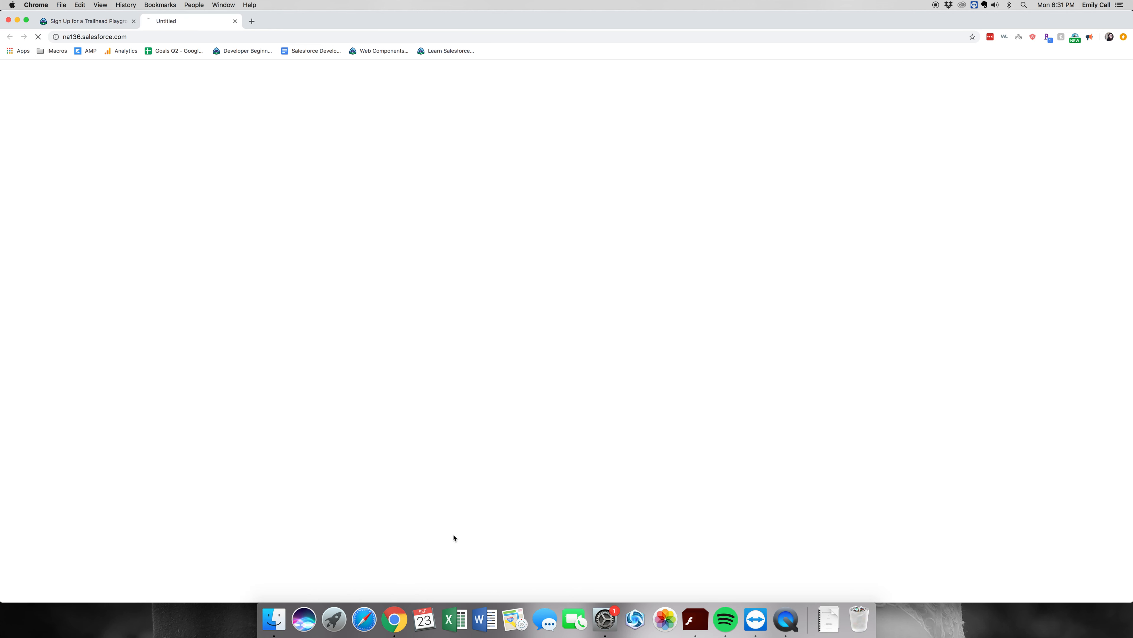
click(103, 22)
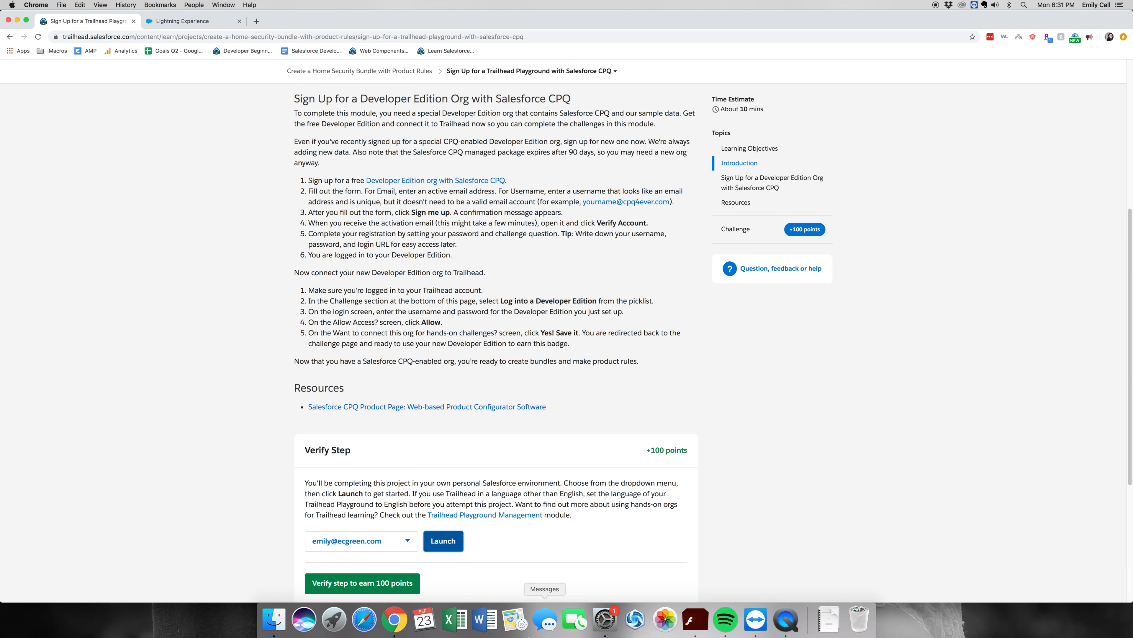
Verify the sign-up step and read the instructions of the next one, Create a Configurable Bundle with Options and Features
click(362, 583)
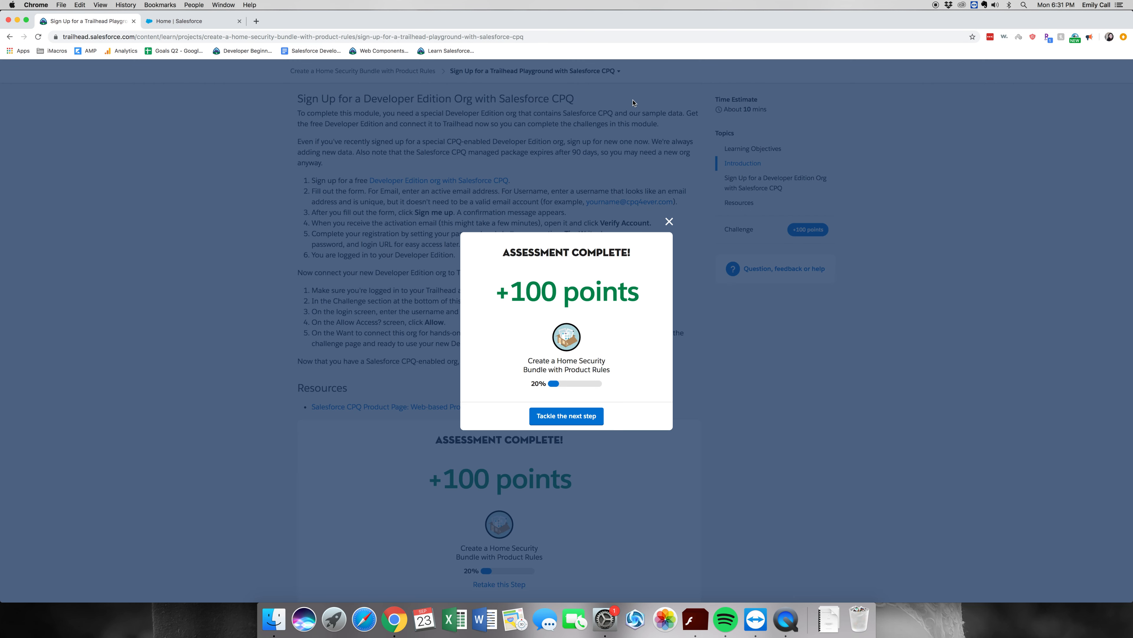
click(589, 421)
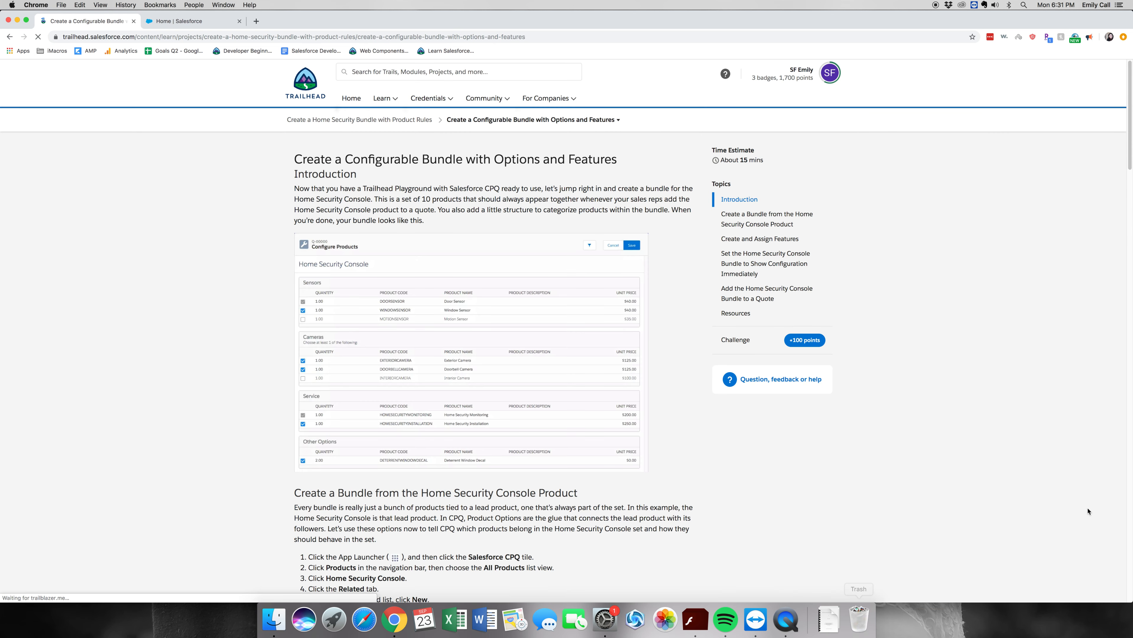
scroll(580, 416, down, 7)
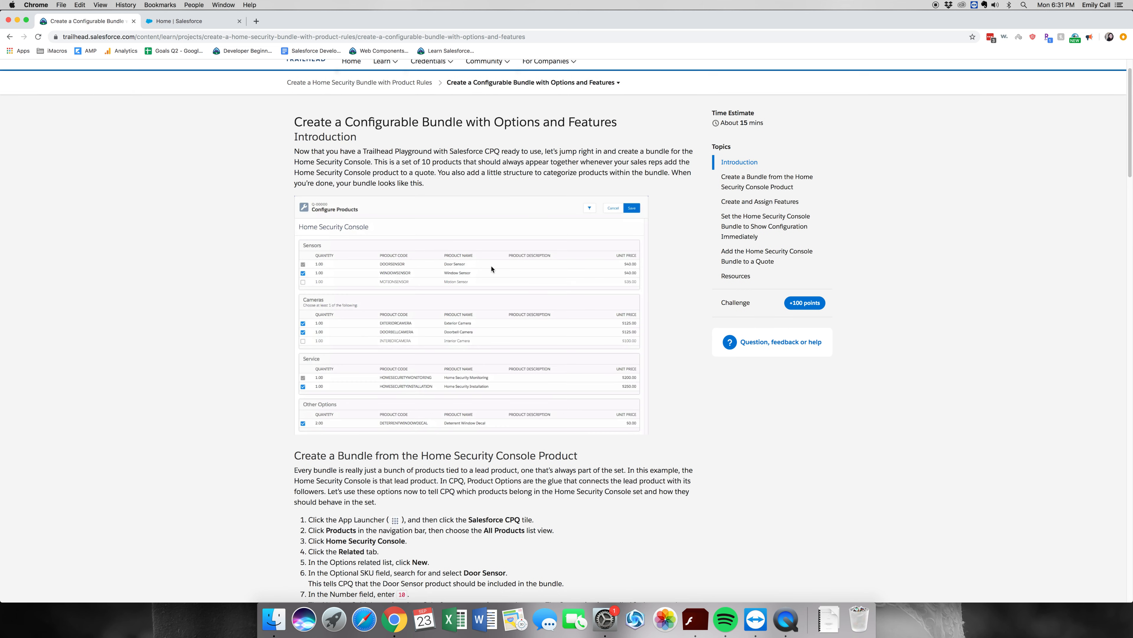
scroll(493, 269, down, 10)
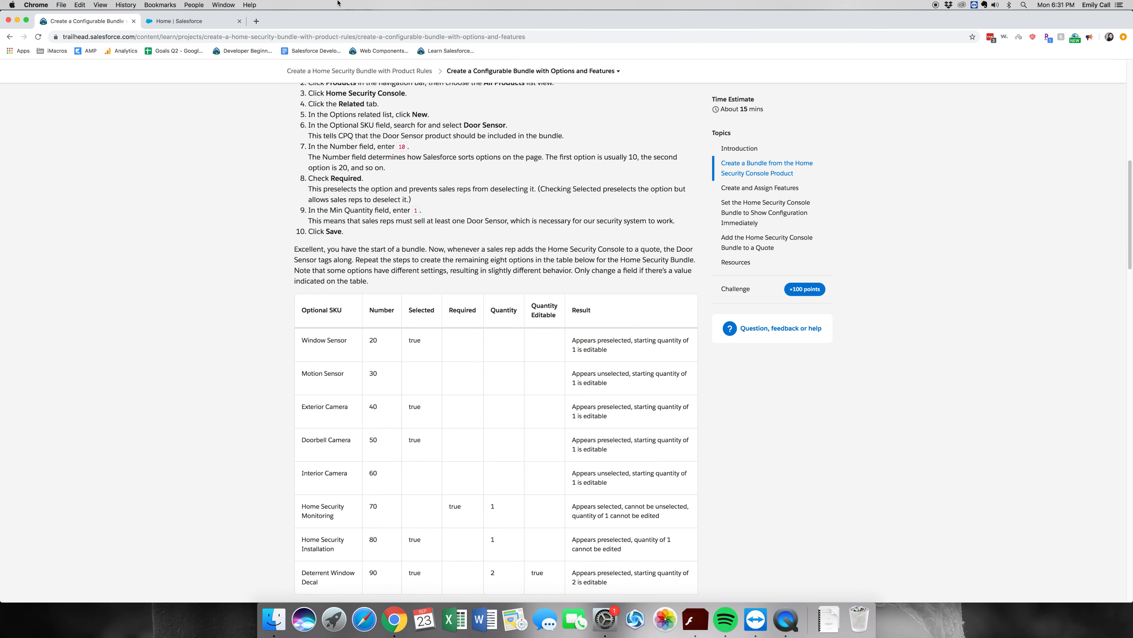
In the Salesforce CPQ org, open Home Security Console from the All Products list view and show its related lists
click(232, 21)
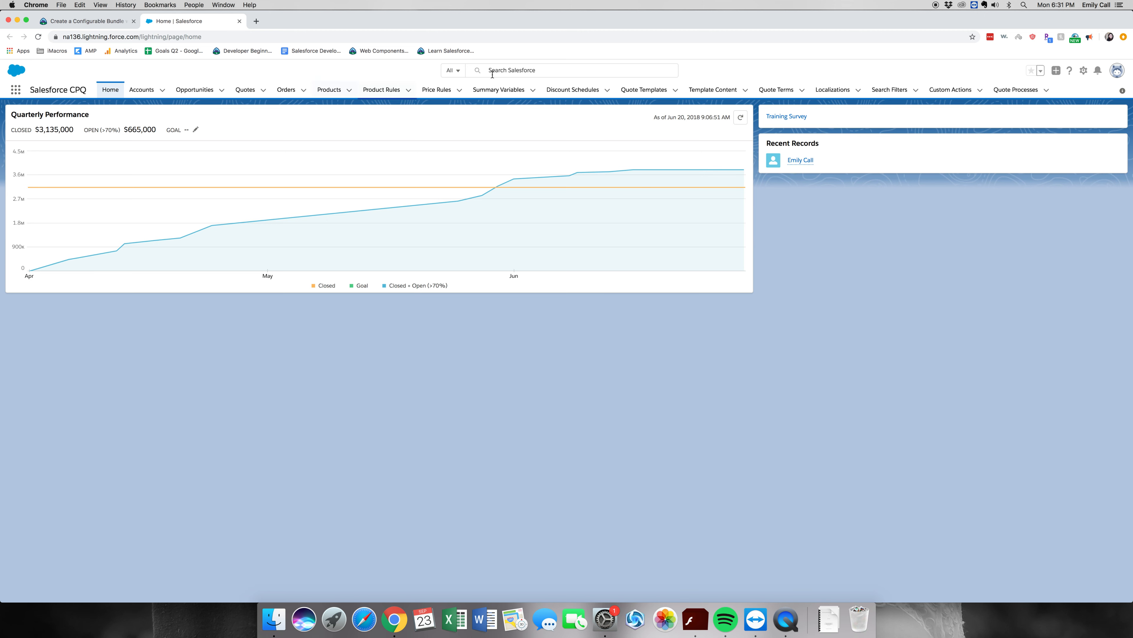
click(329, 90)
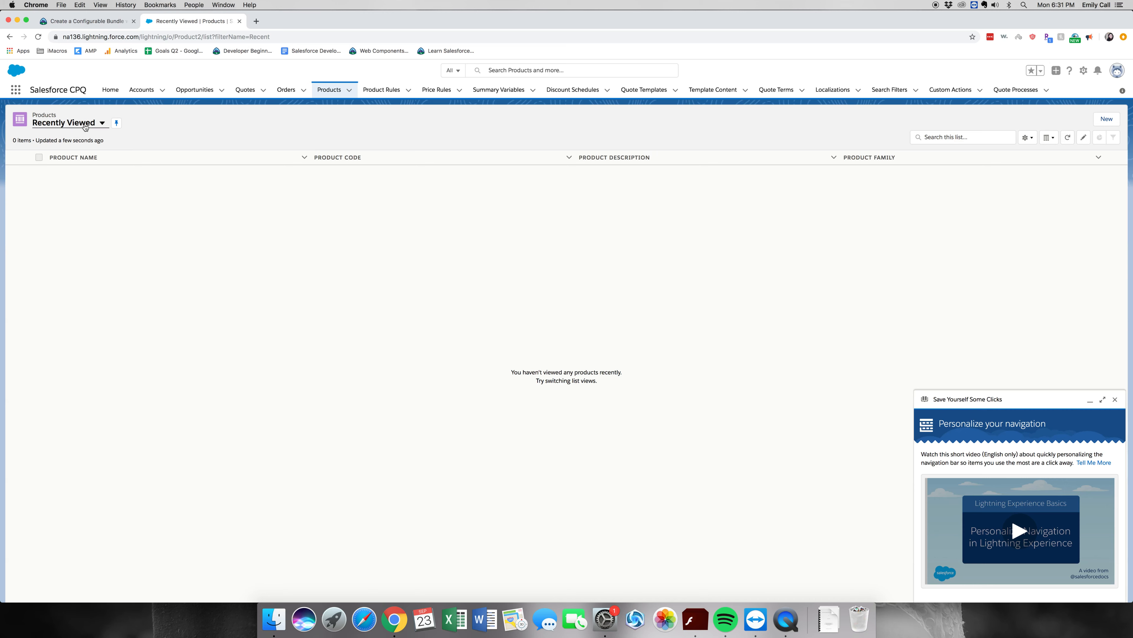
click(86, 125)
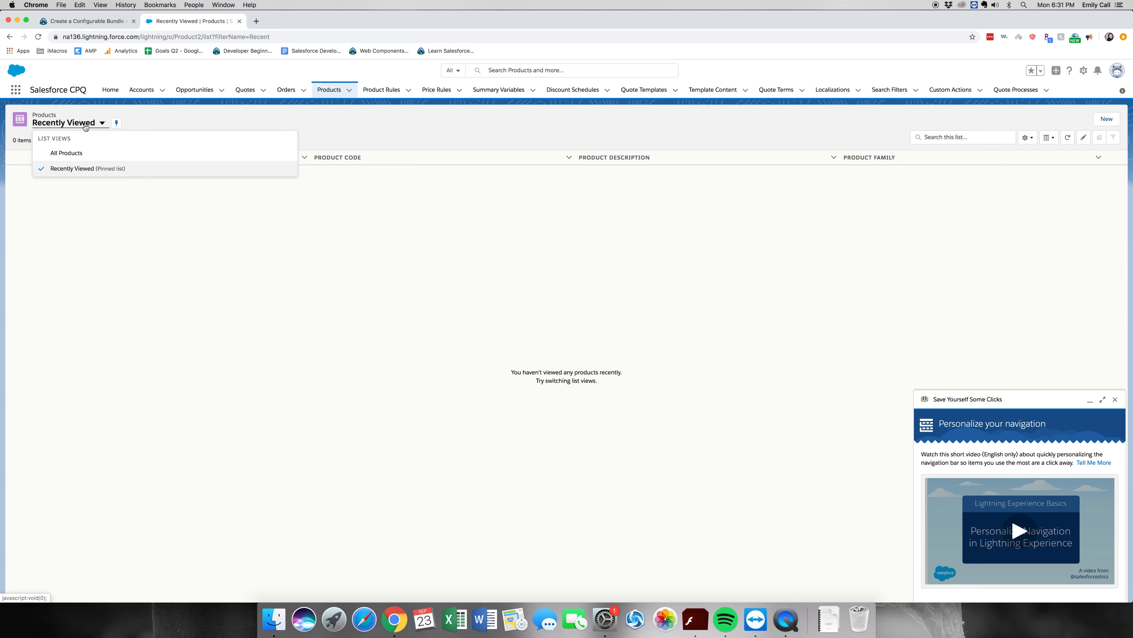
click(84, 154)
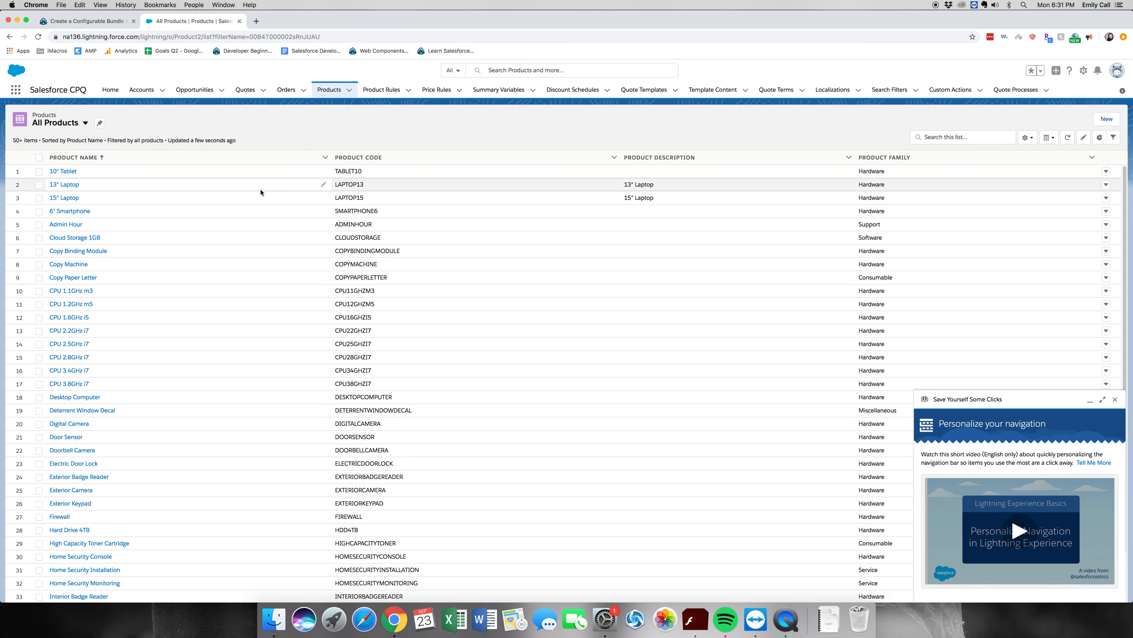
scroll(212, 549, down, 3)
click(75, 497)
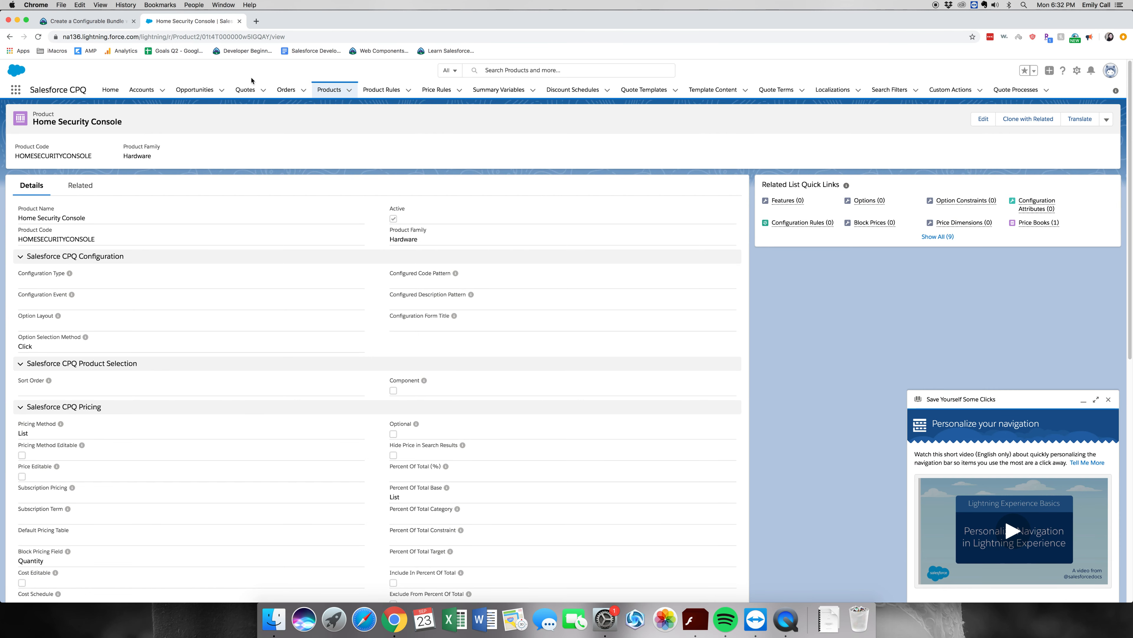
click(79, 186)
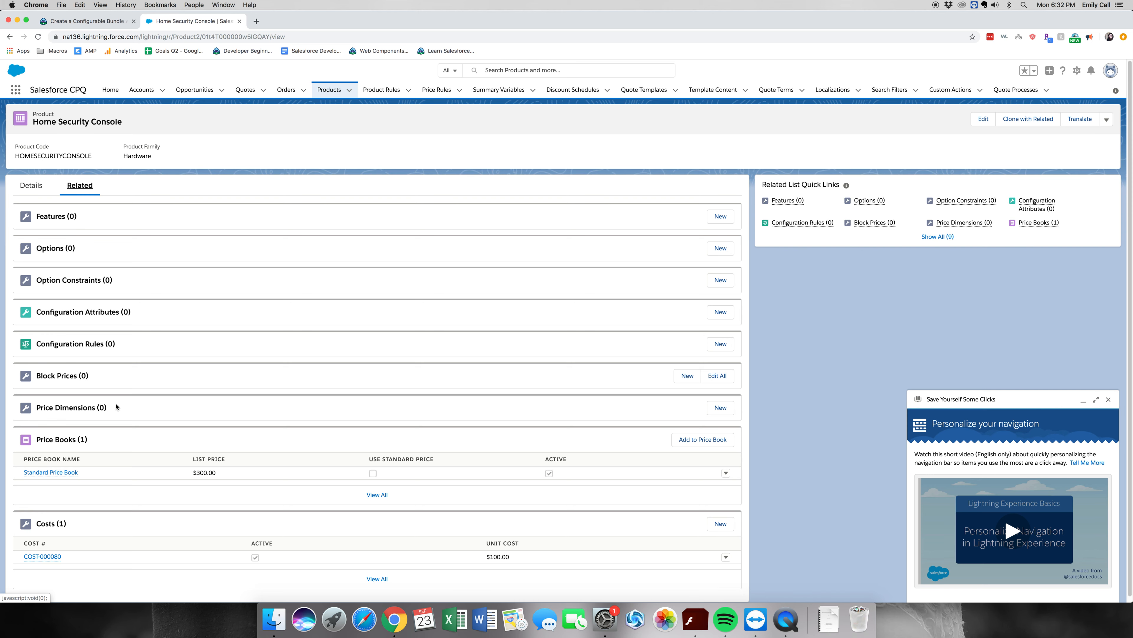
Start a new product option for the Home Security Console with Door Sensor as Optional SKU and Number 10
scroll(134, 415, down, 1)
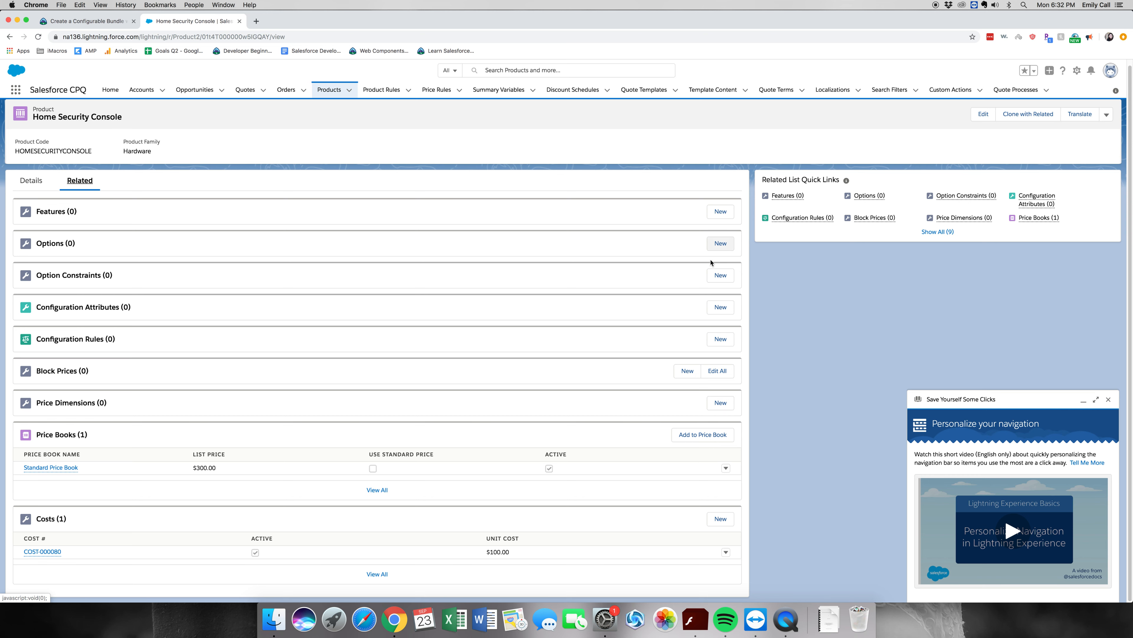
click(721, 243)
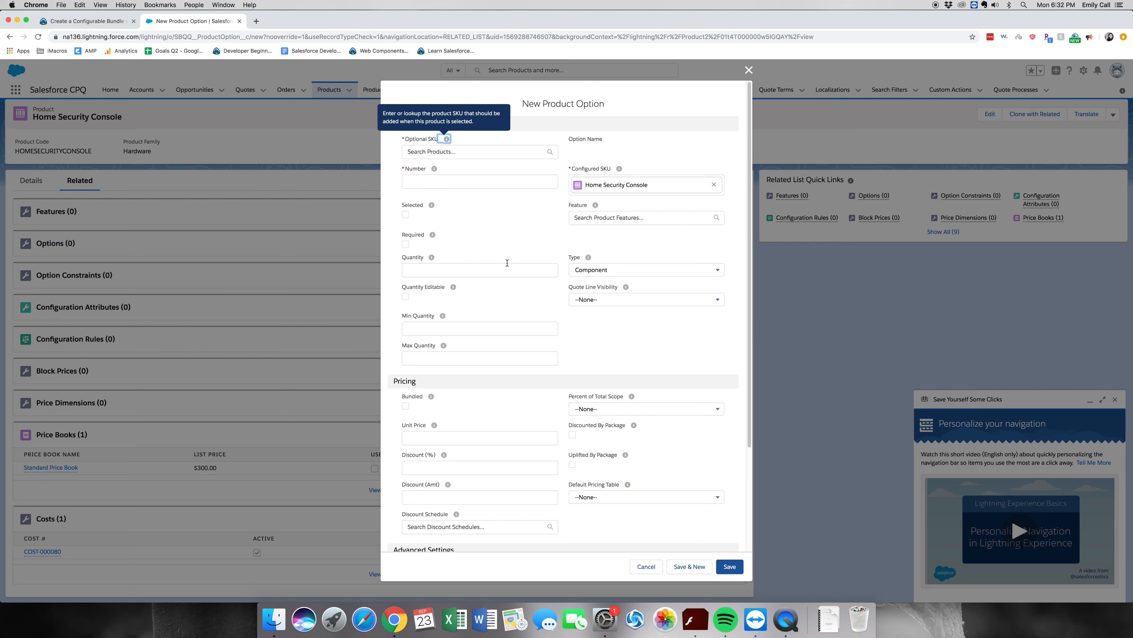
click(495, 152)
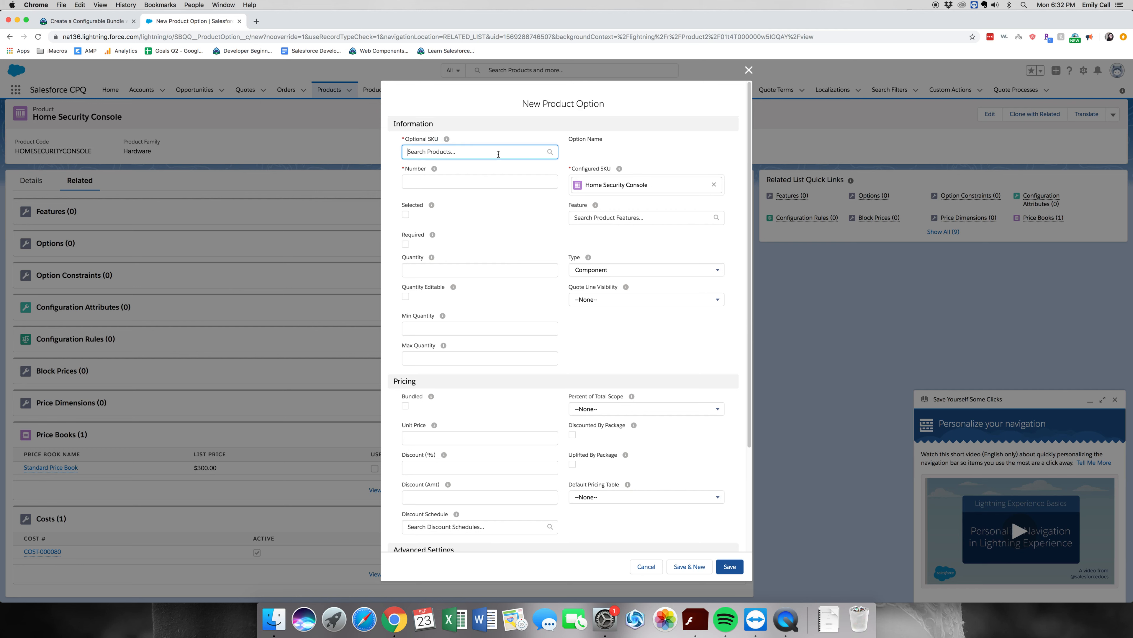
text(Door sens)
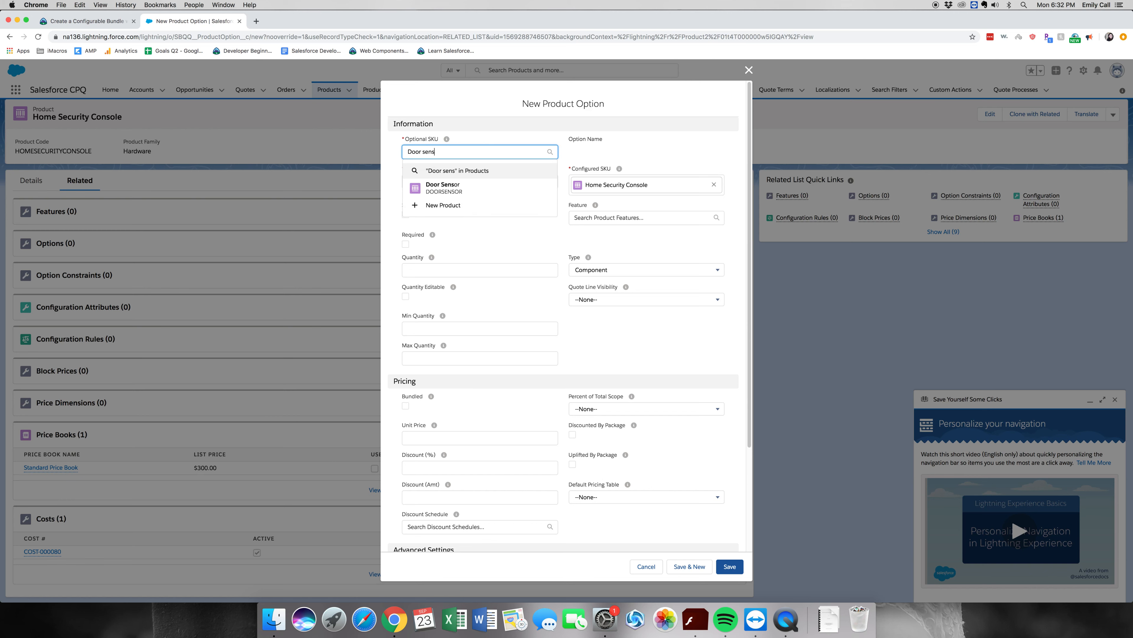
click(443, 187)
key(Tab)
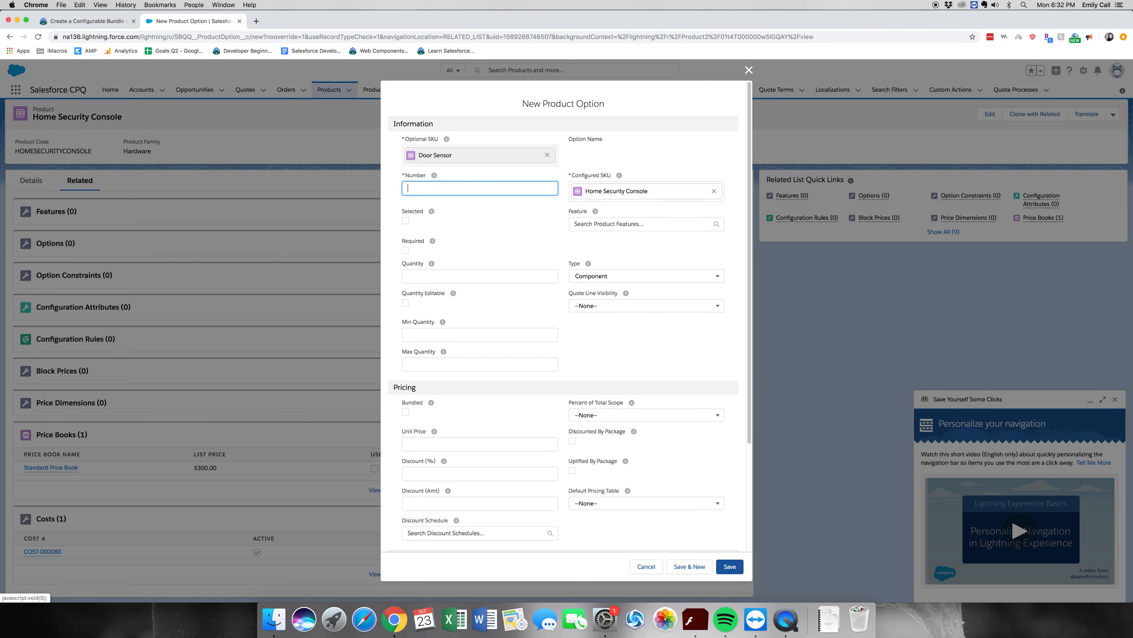
text(10)
Mark the Door Sensor option as required with a minimum quantity of 1 and save it
click(405, 251)
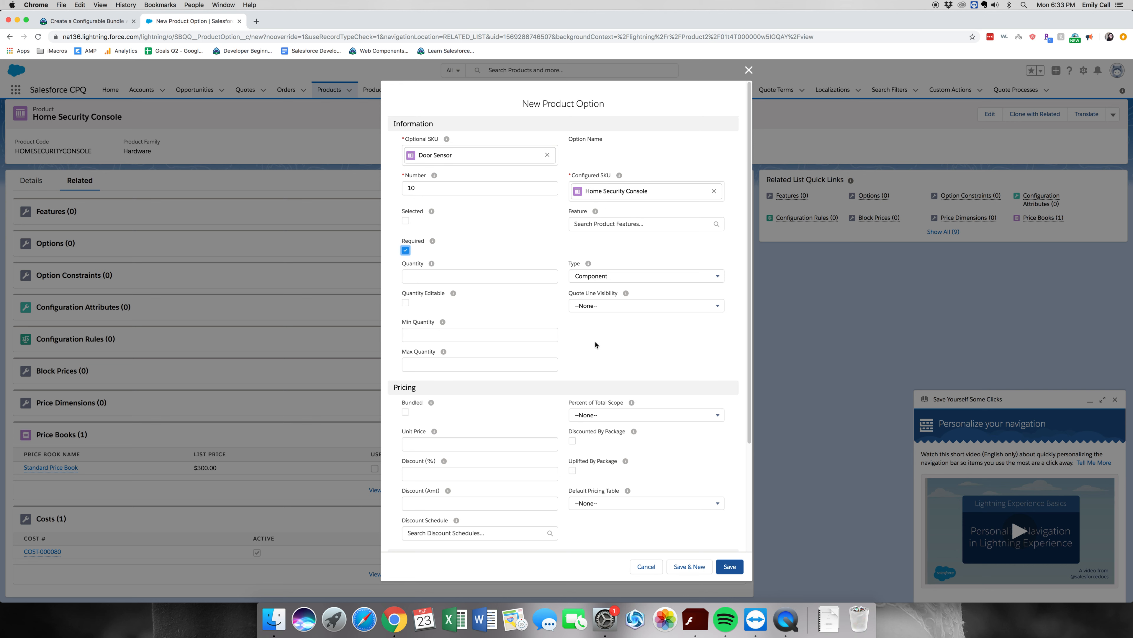
click(510, 336)
click(600, 339)
click(743, 571)
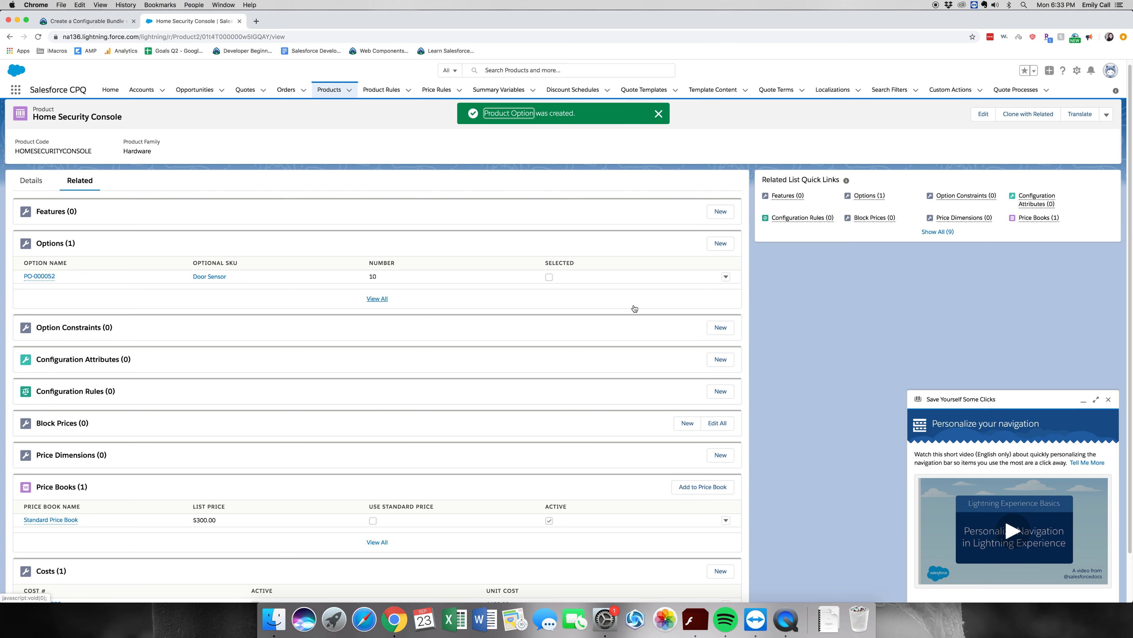
Start another product option for the Home Security Console with Window Sensor as Optional SKU
click(734, 244)
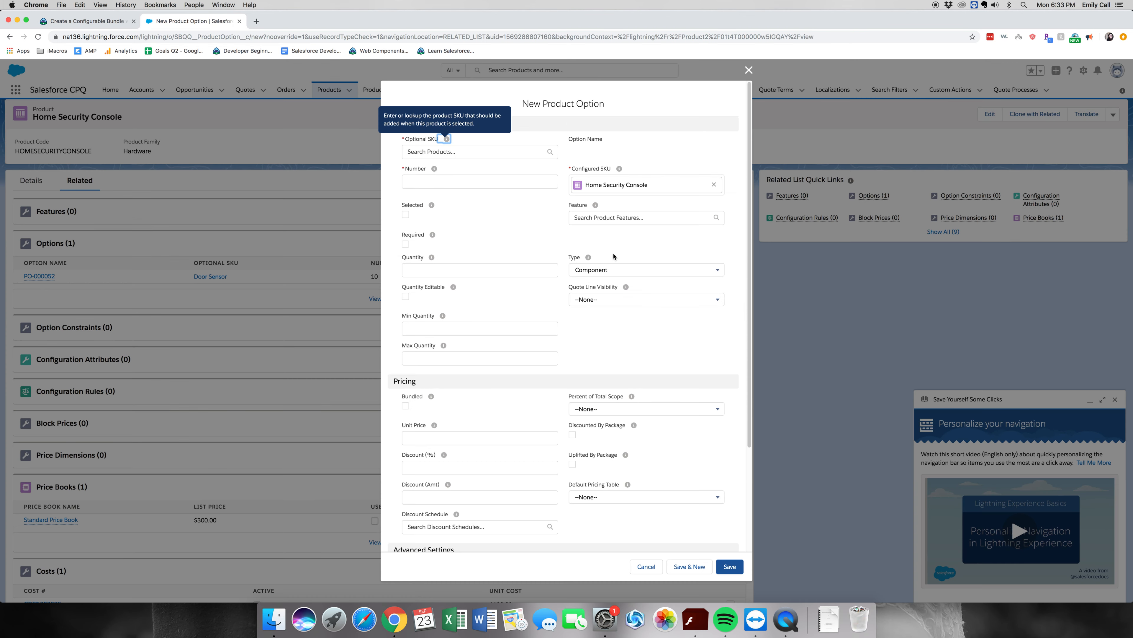
click(491, 150)
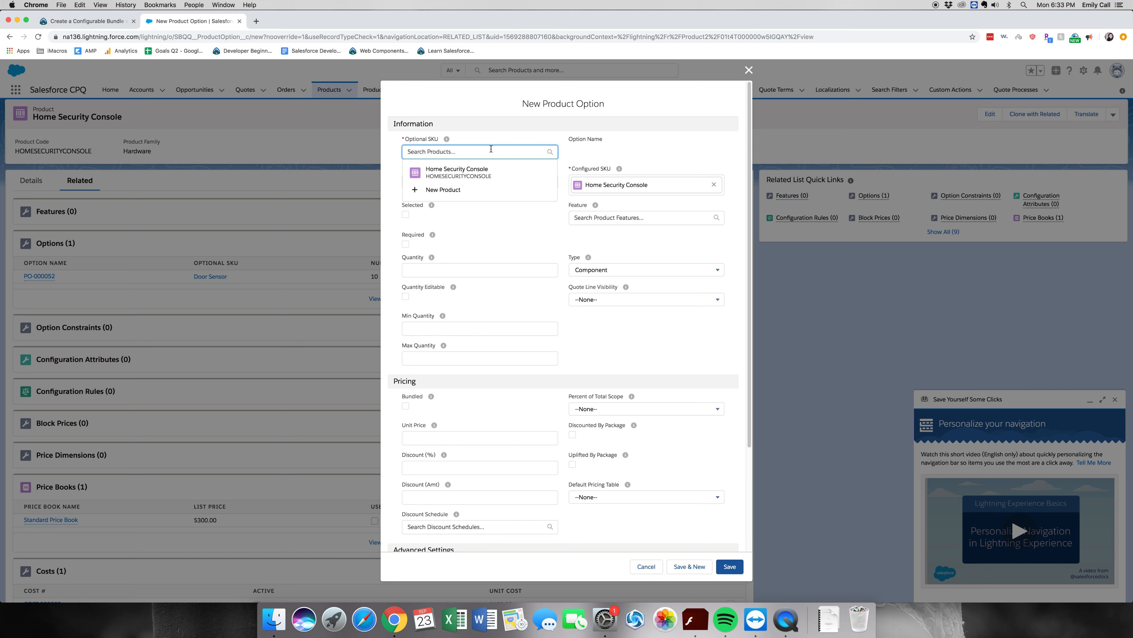
text(Widoww)
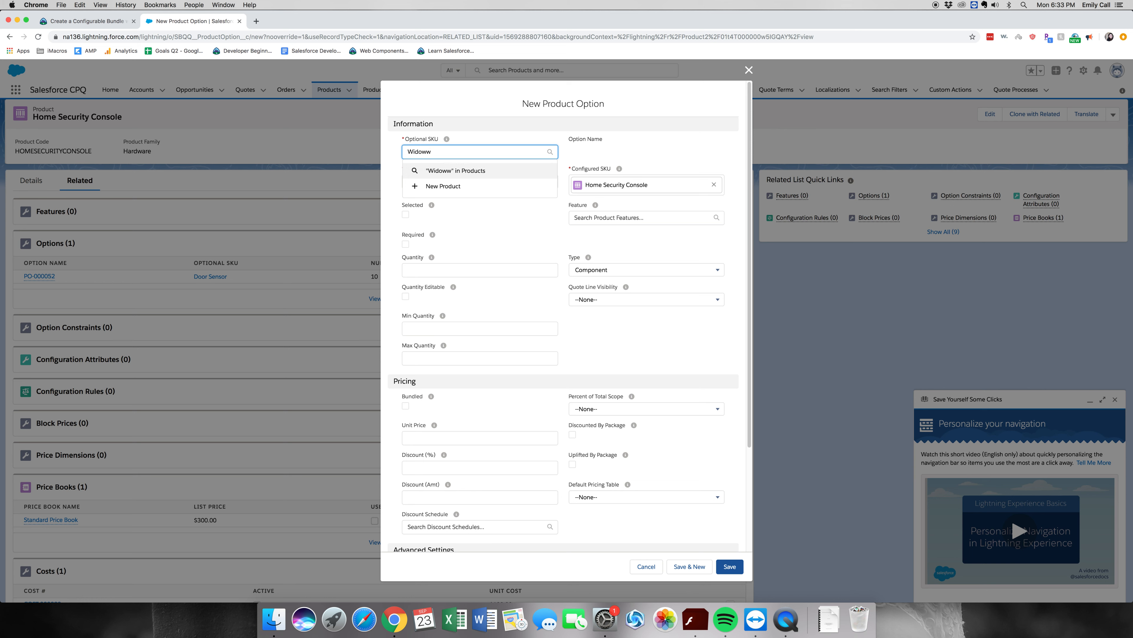
text(nd)
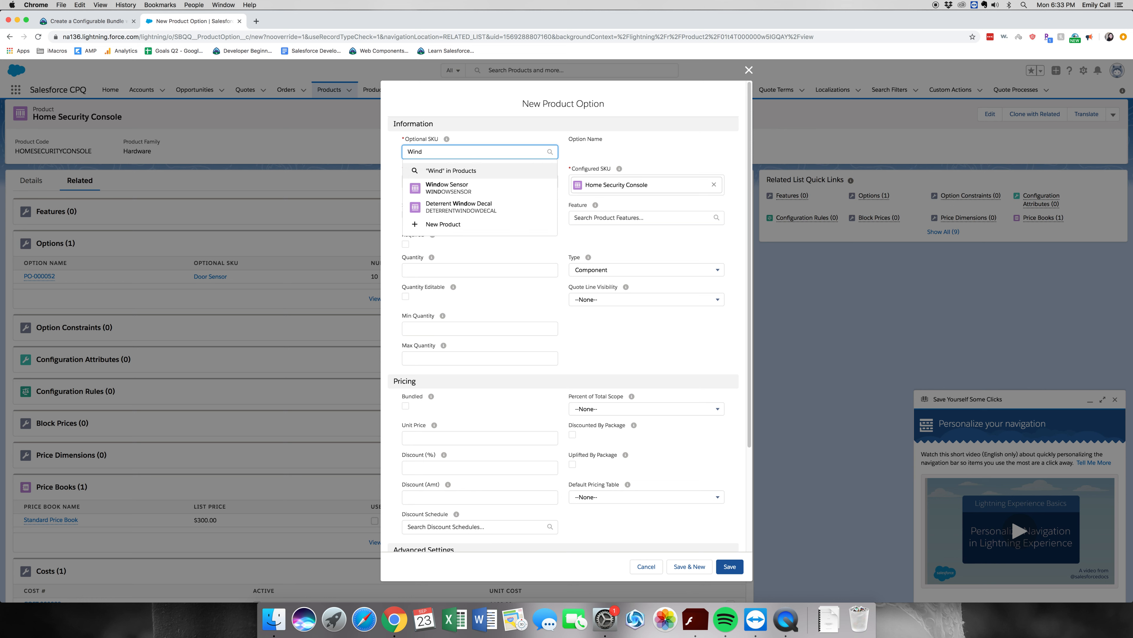
key(Down)
key(Return)
Set the Window Sensor option's Number to 20, mark it as Selected, and save it
key(Tab)
key(Tab)
text(20)
key(Tab)
key(Tab)
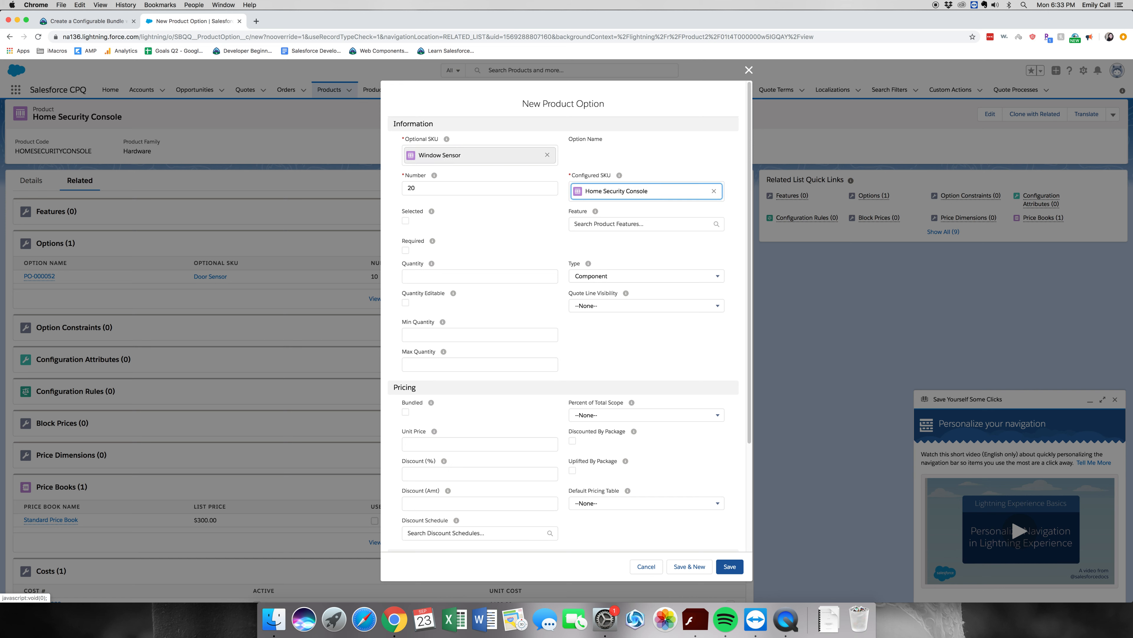
click(406, 221)
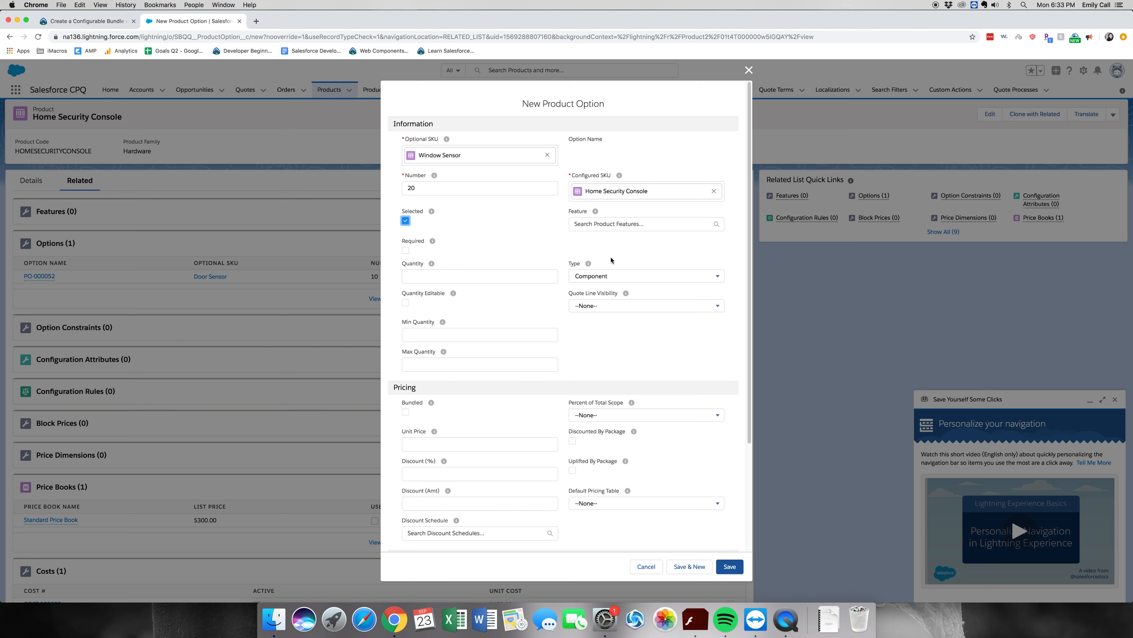
click(741, 569)
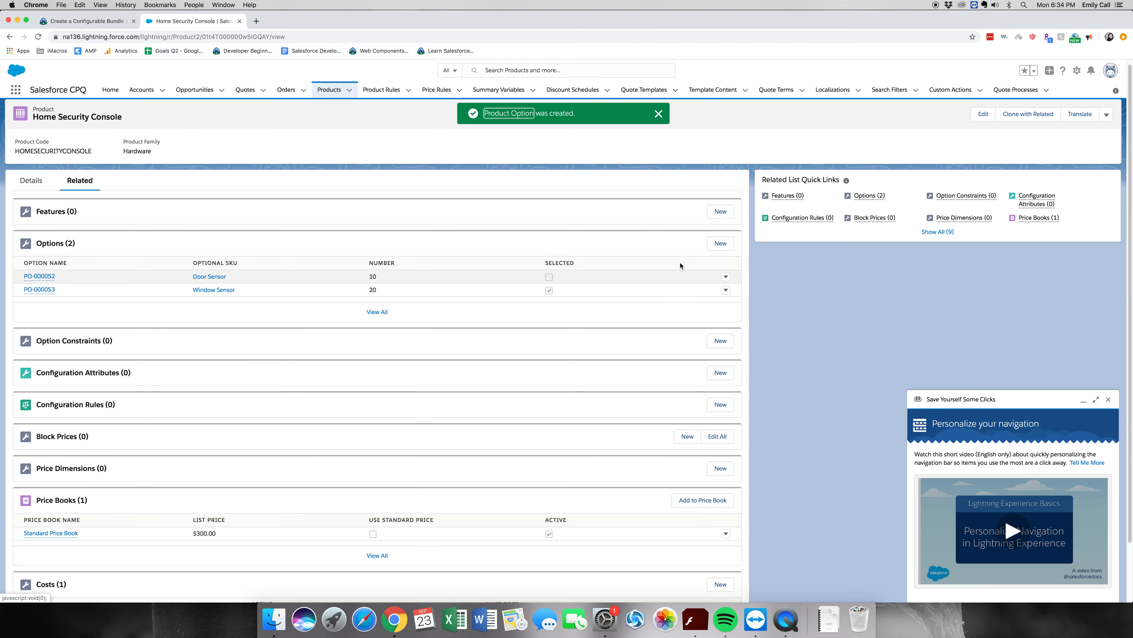
Add and save a Motion Sensor product option with Number 30 for the Home Security Console
click(721, 243)
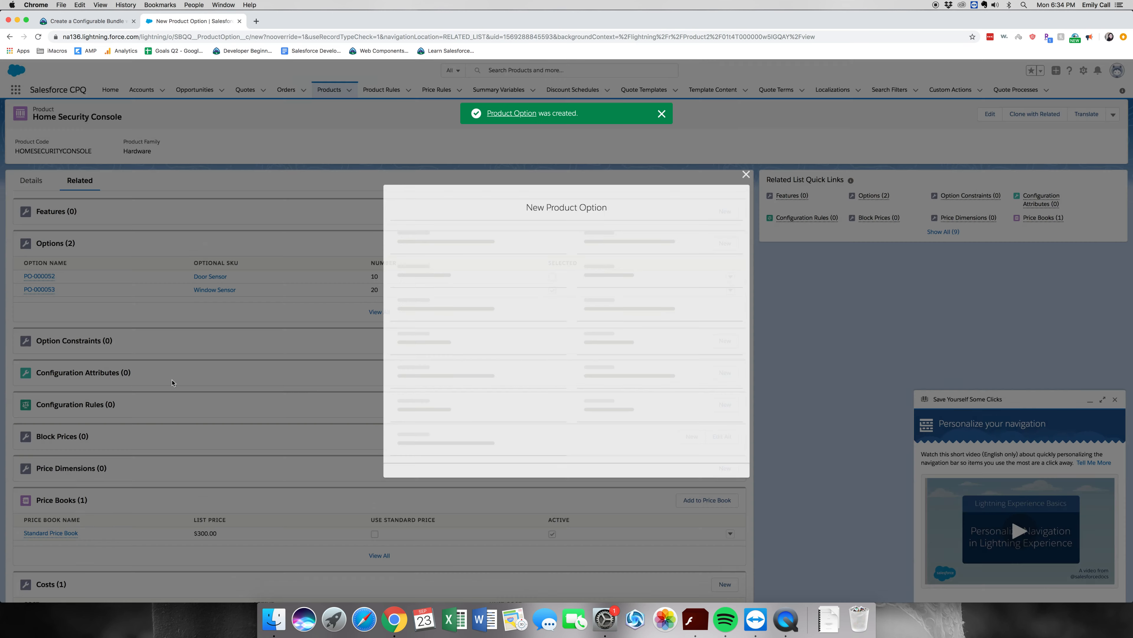
click(472, 149)
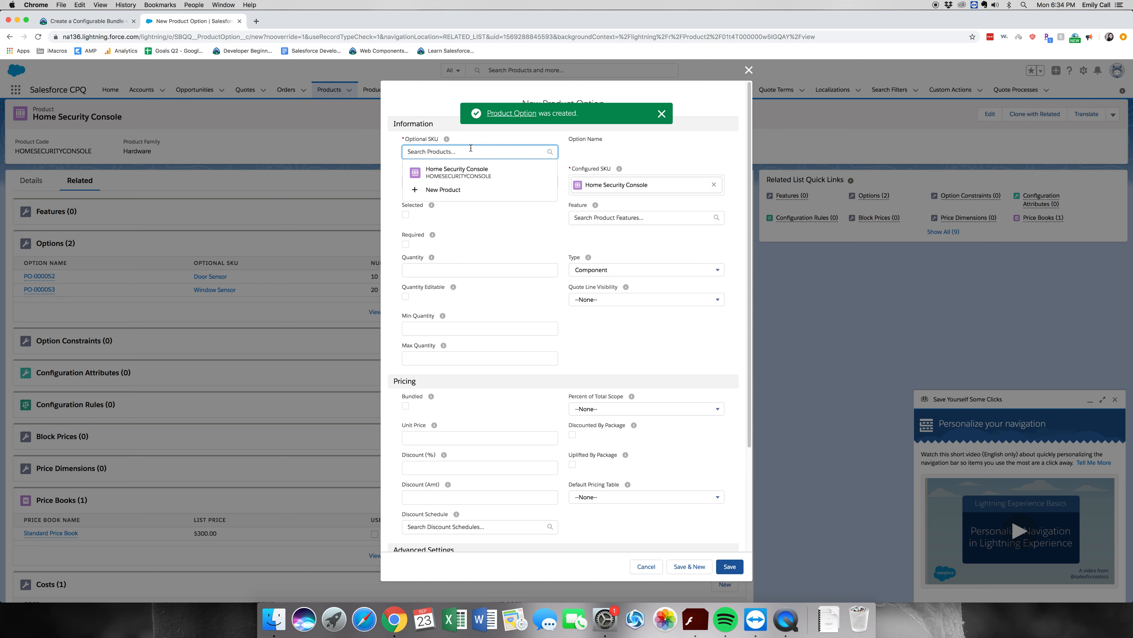
text(Mo)
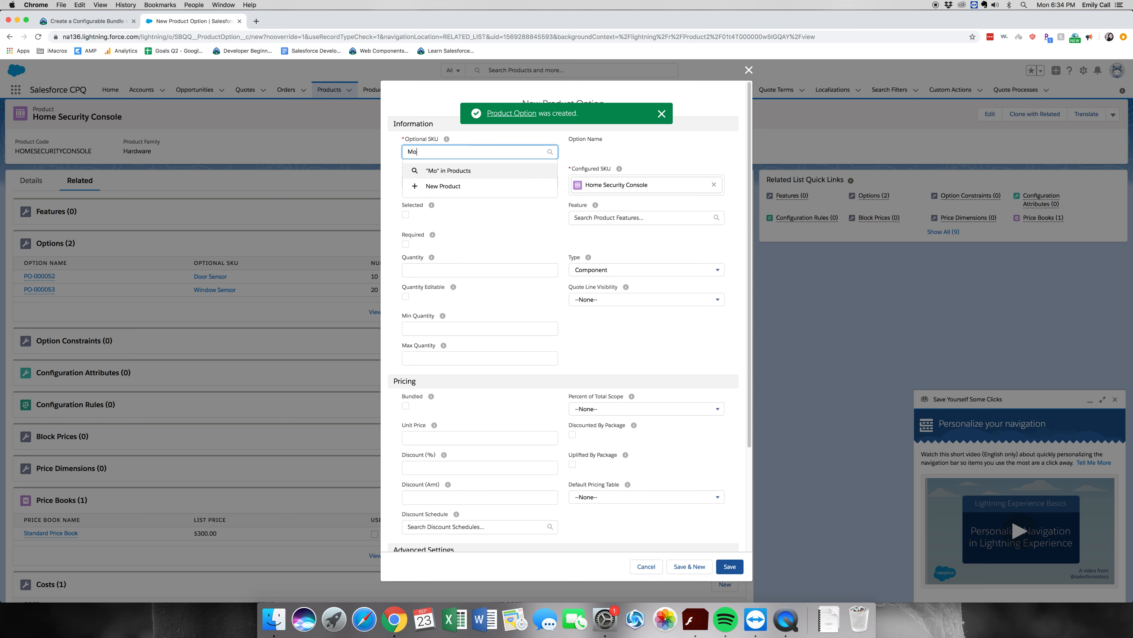
text(tion)
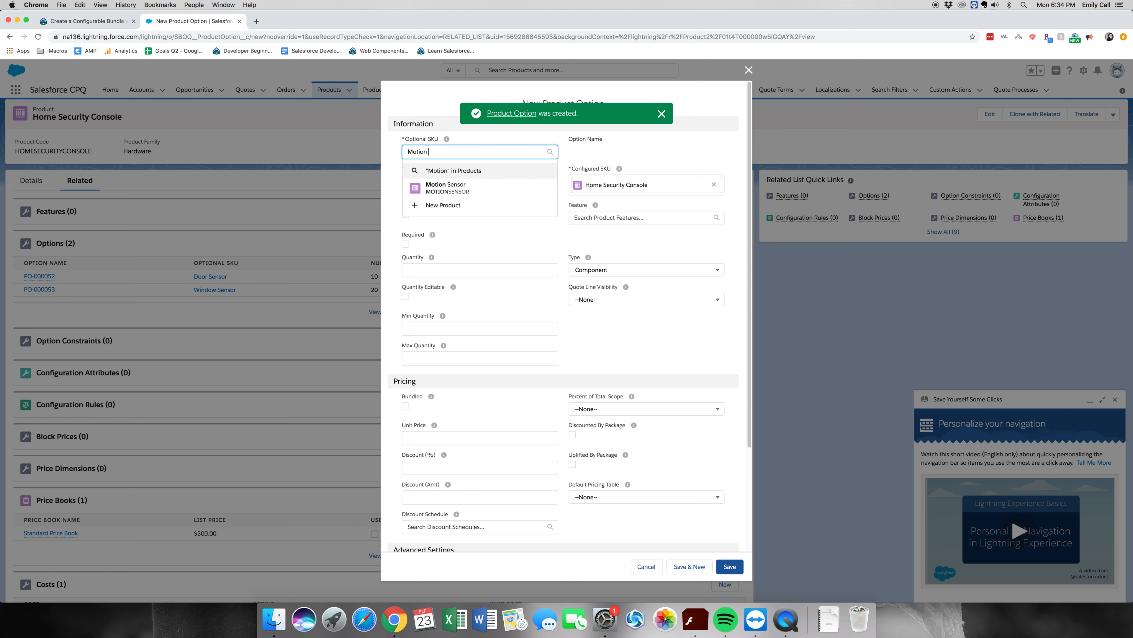
click(471, 187)
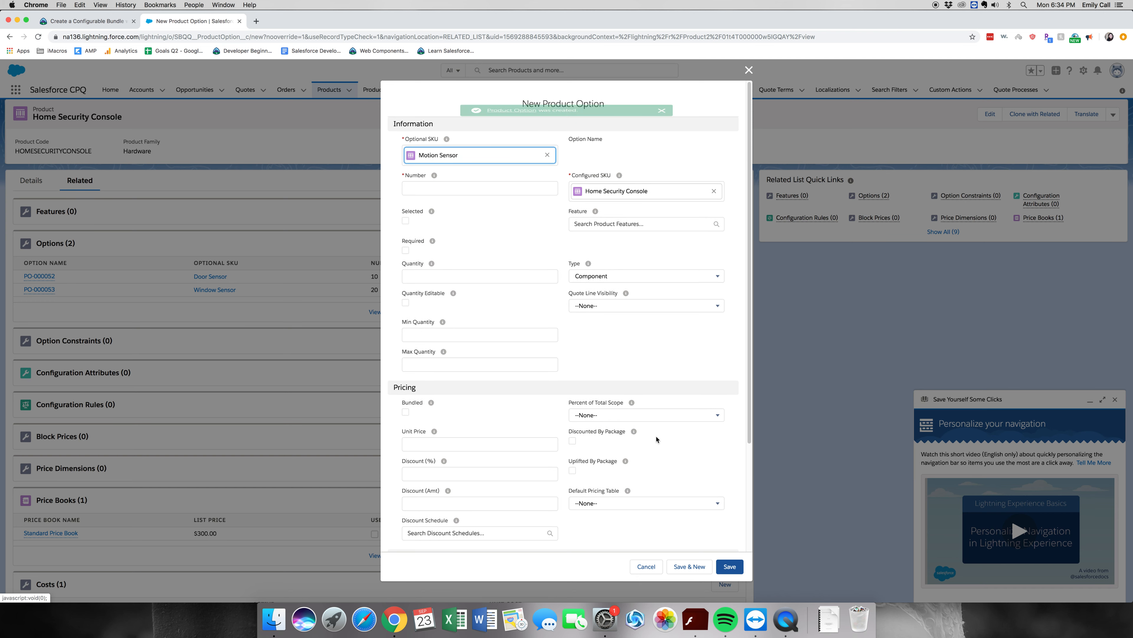
click(478, 193)
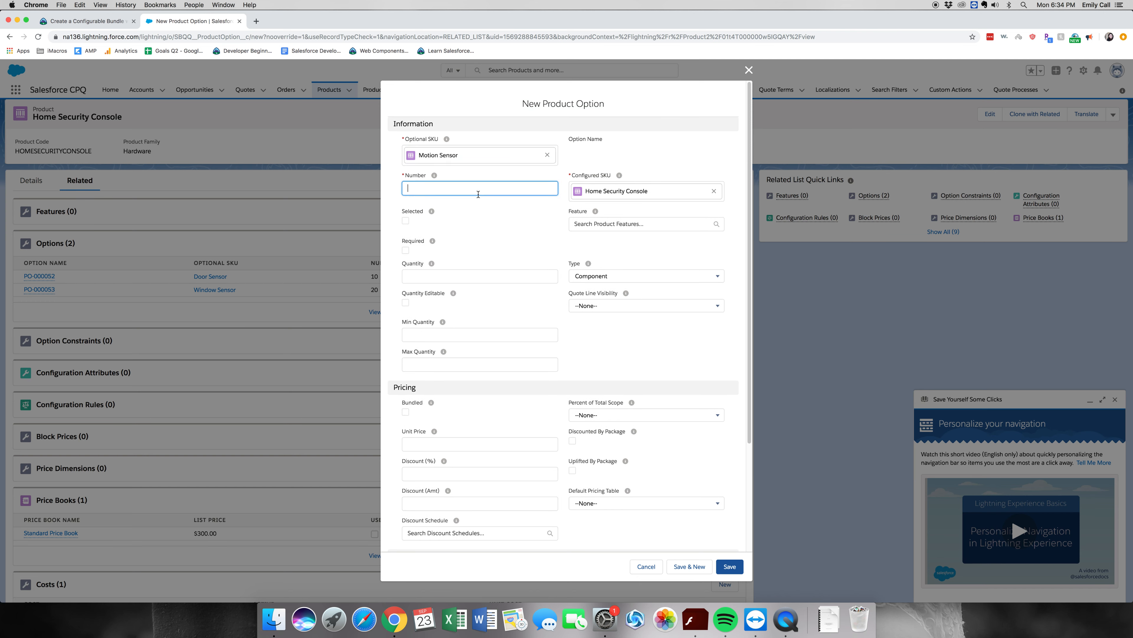
text(30)
click(729, 567)
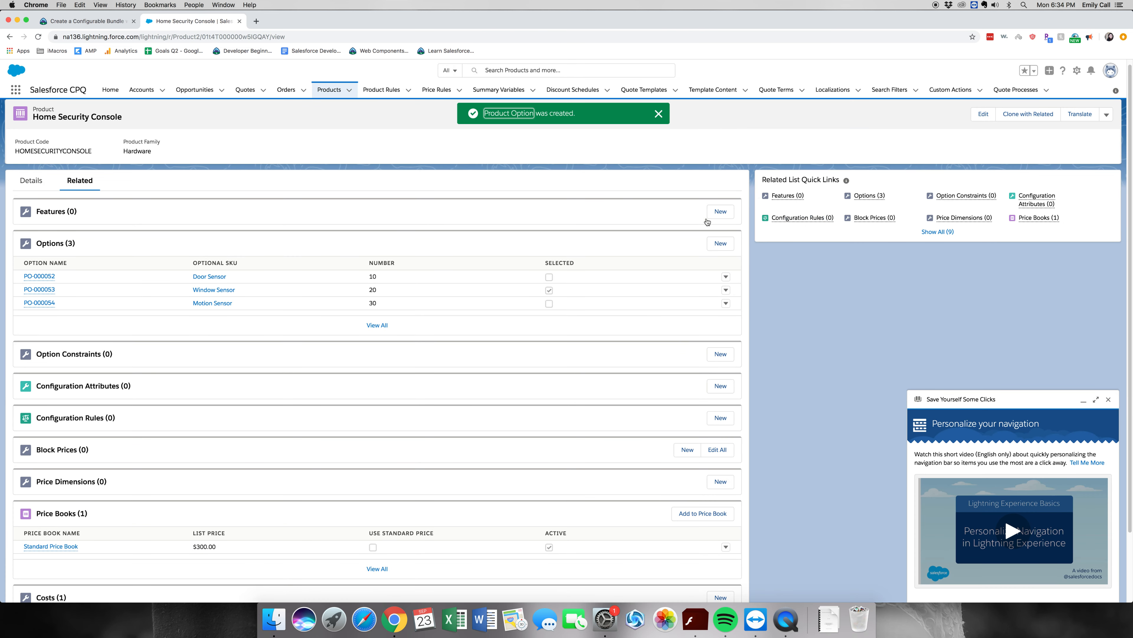
Add an Exterior Camera product option with Number 40, mark it as Selected, and save it
click(721, 243)
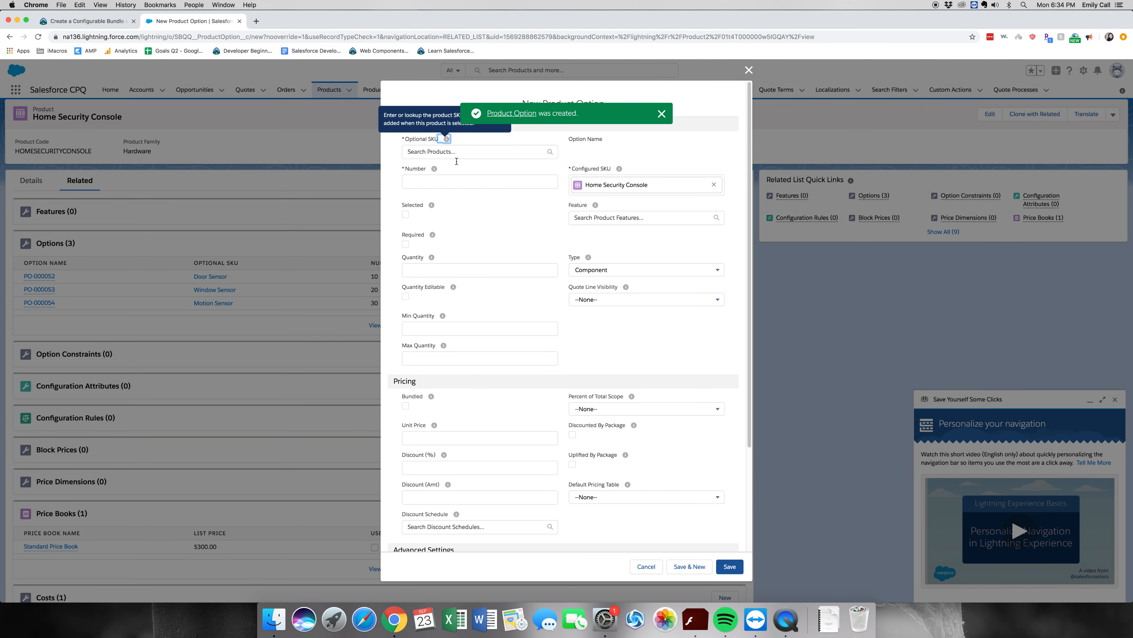
click(452, 151)
text(ext)
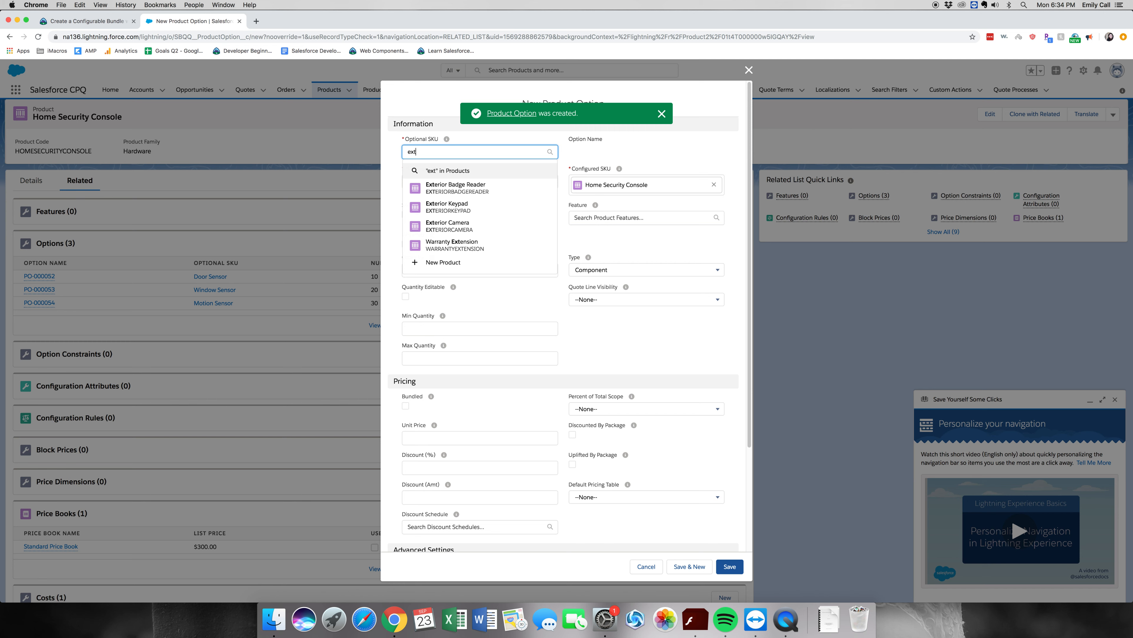
click(437, 225)
click(438, 193)
text(40)
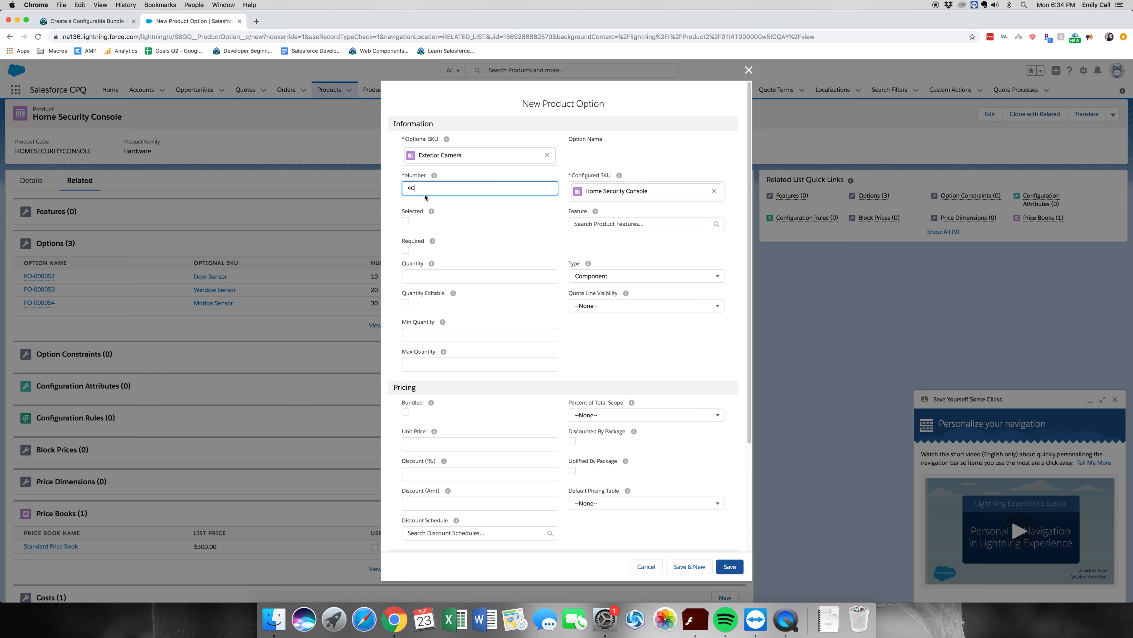
click(406, 220)
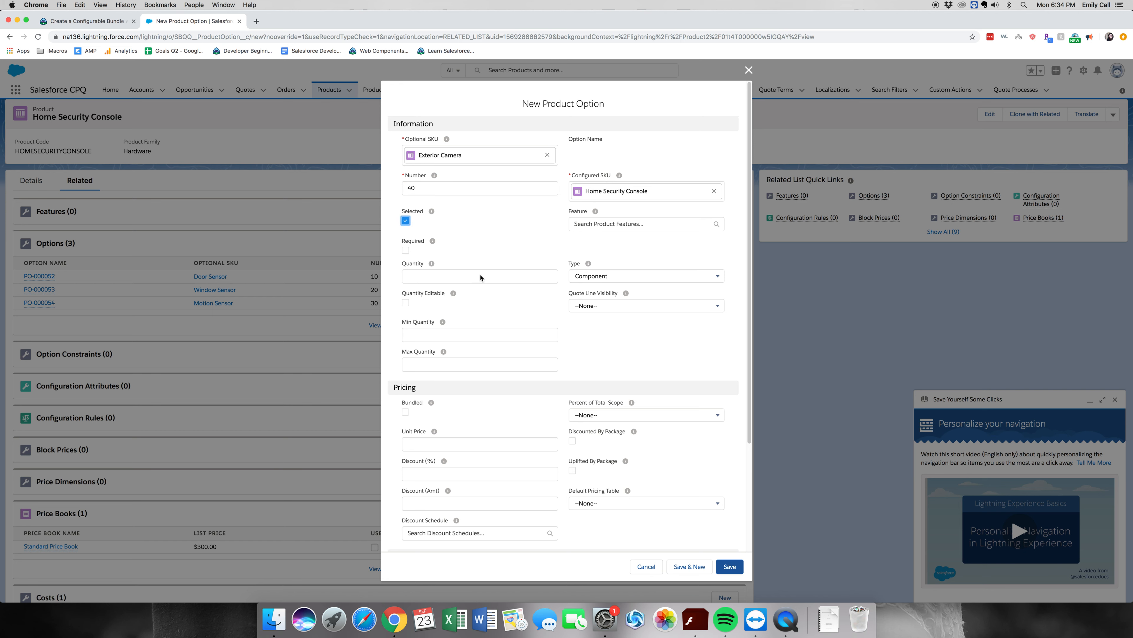
click(690, 566)
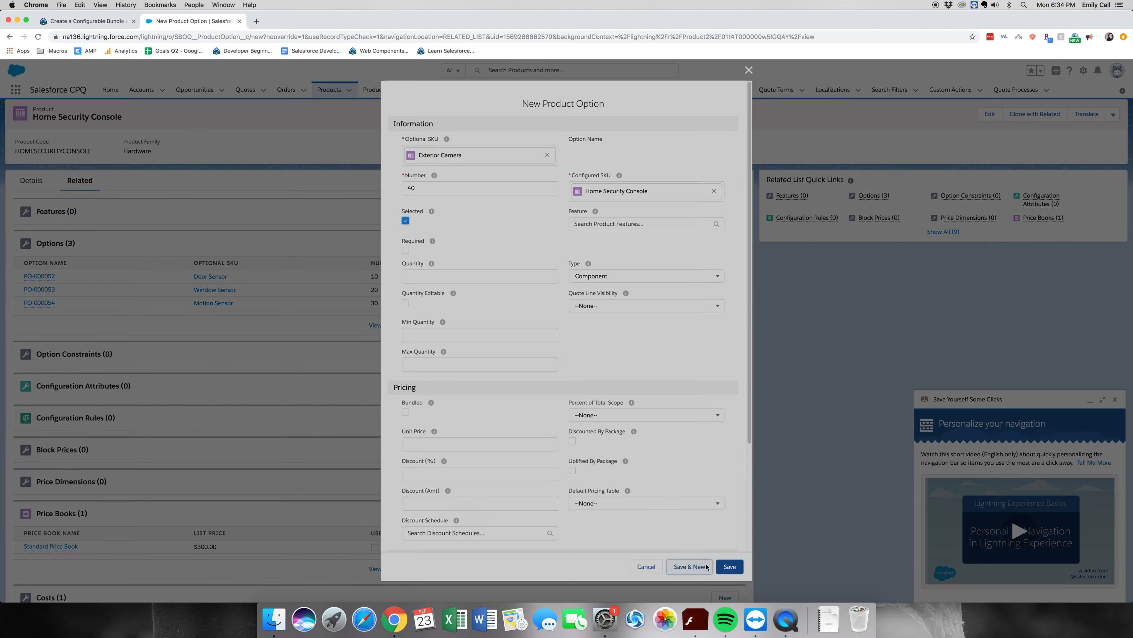
Find Doorbell Camera in the product lookup and set it as the new option's Optional SKU
click(451, 153)
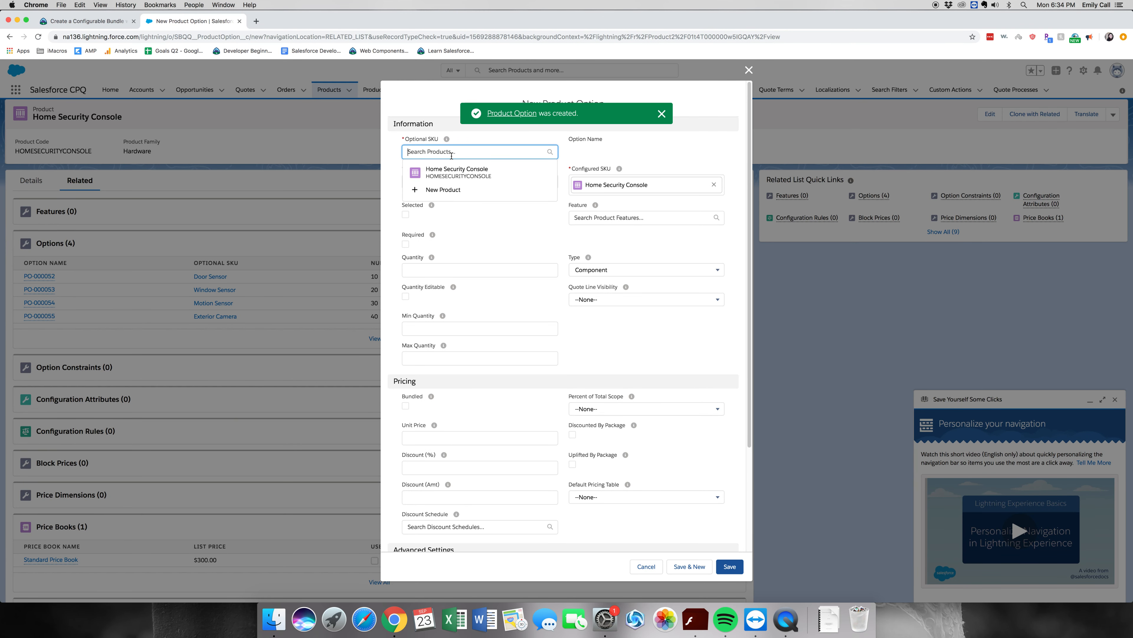
text(D)
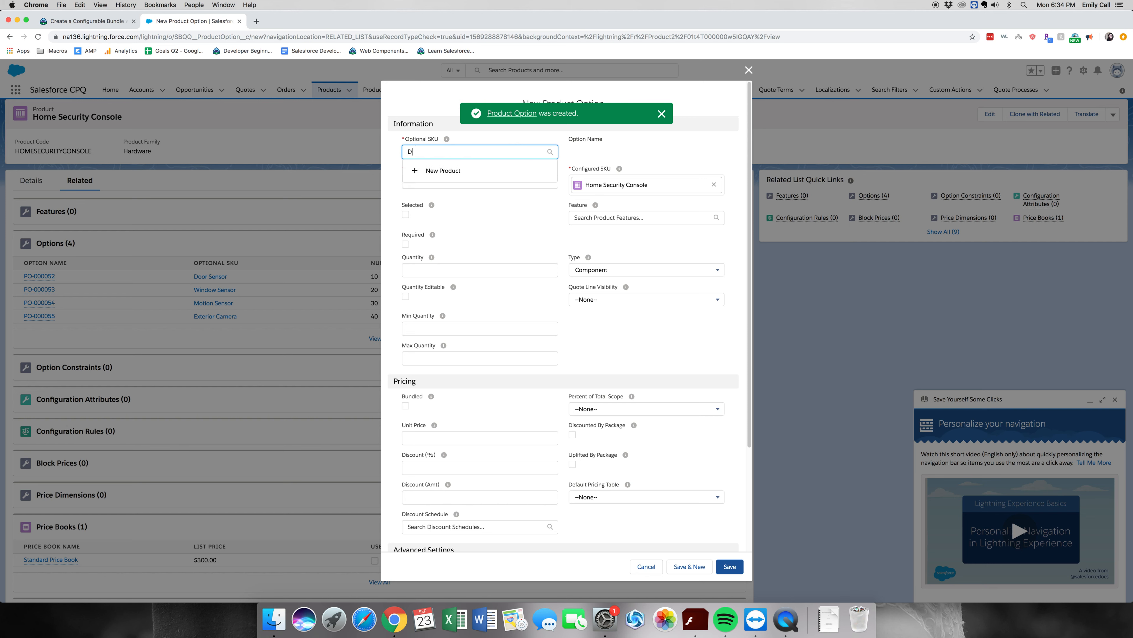
text(oor be)
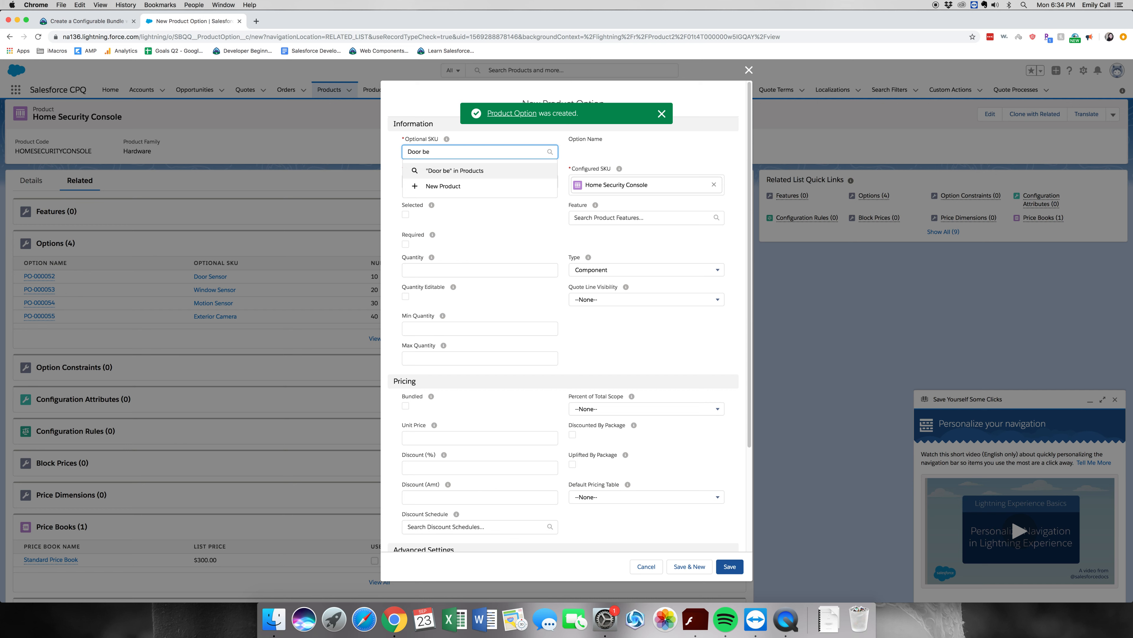
text(ll )
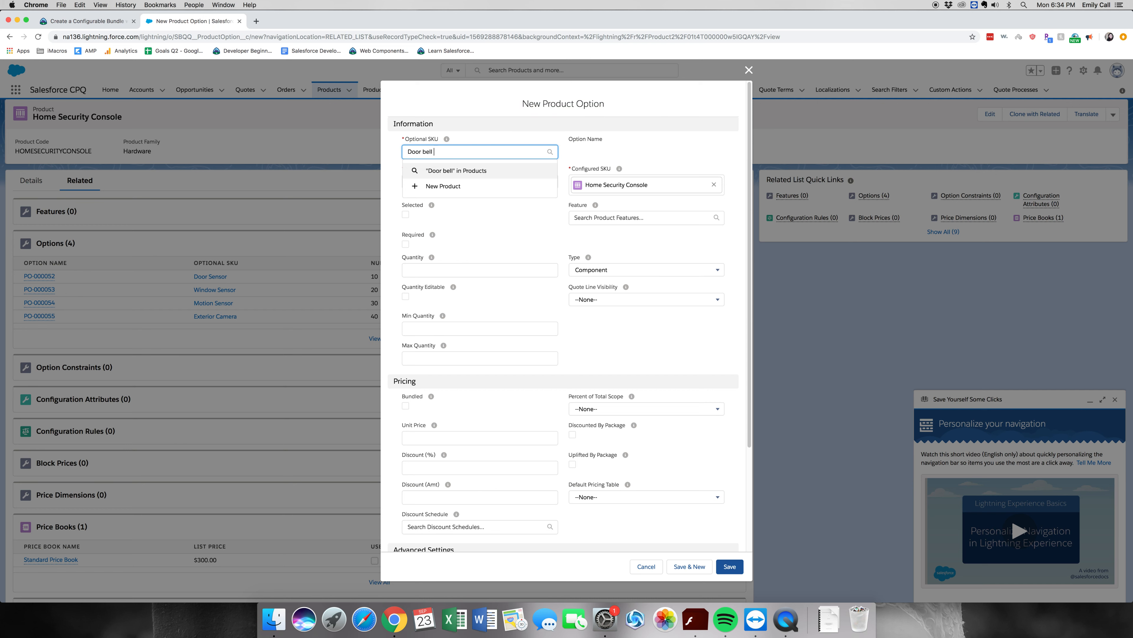
text(camera)
key(BackSpace)
key(BackSpace)
key(BackSpace)
key(BackSpace)
key(BackSpace)
key(BackSpace)
key(BackSpace)
key(BackSpace)
key(BackSpace)
text(b)
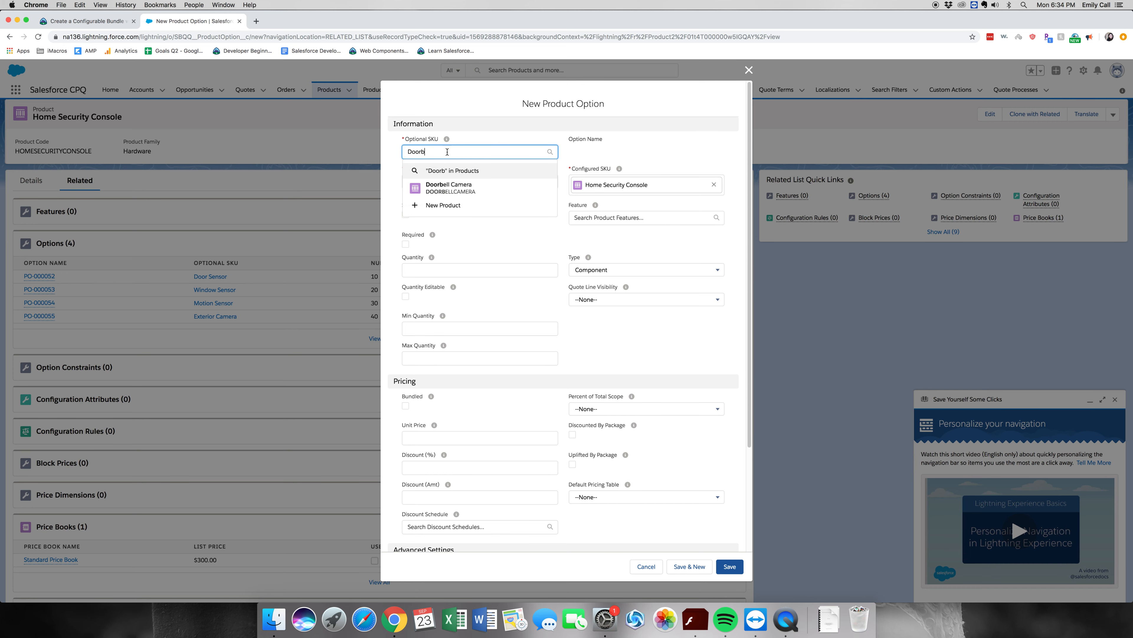
click(446, 185)
Set the Doorbell Camera option's Number to 50, mark it as Selected, and save it
click(461, 191)
text(50)
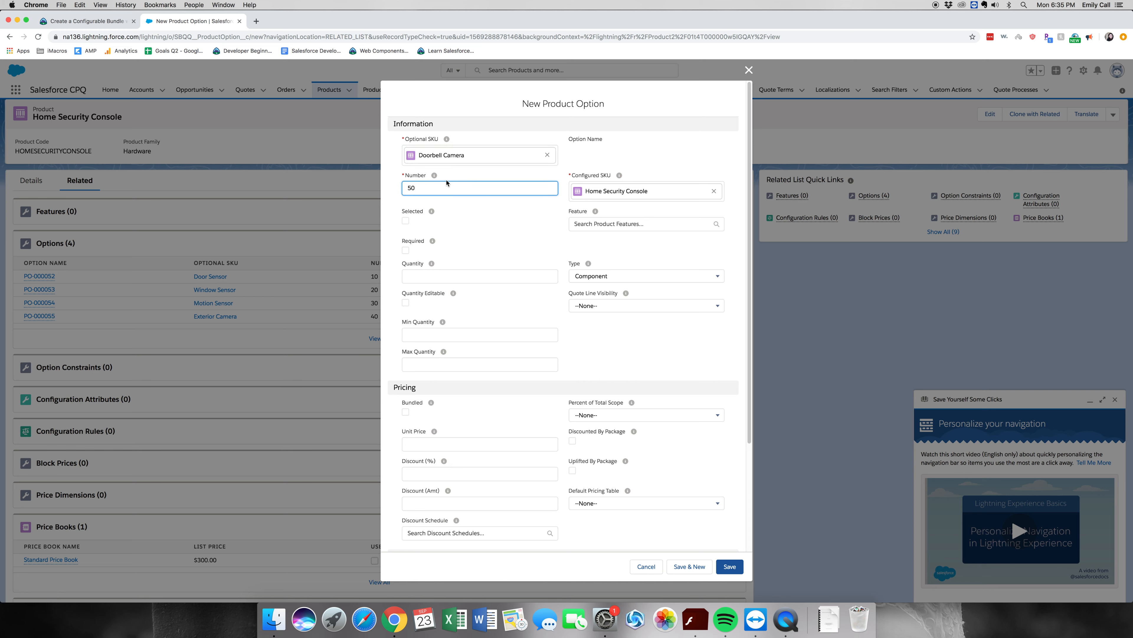
click(407, 220)
click(689, 566)
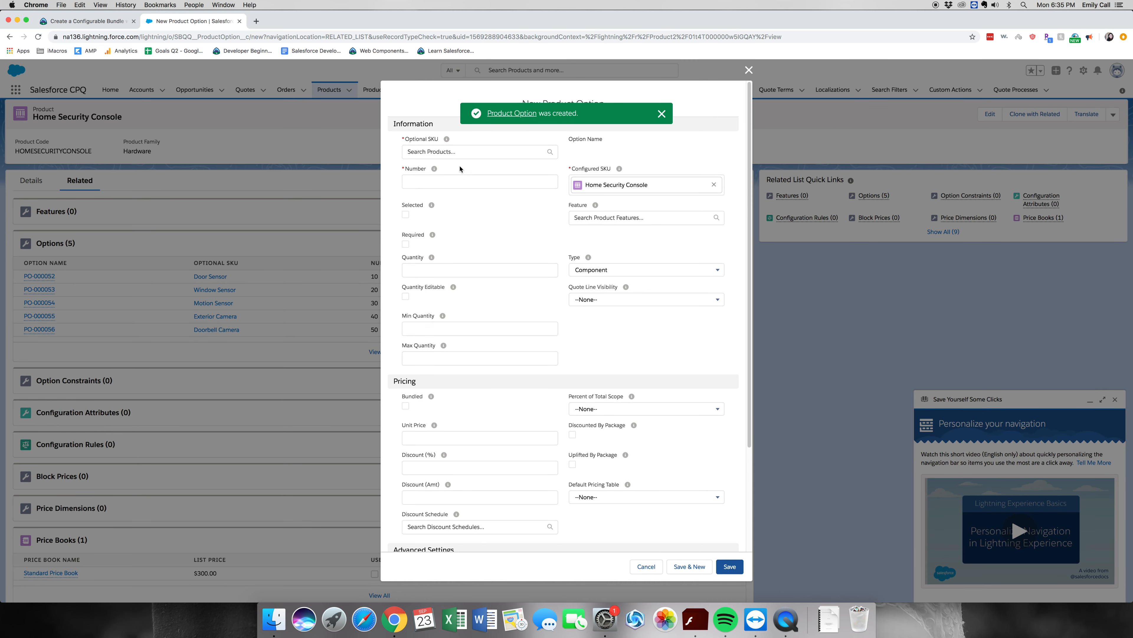
Add and save an Interior Camera product option with Number 60 for the Home Security Console
click(456, 152)
text(int)
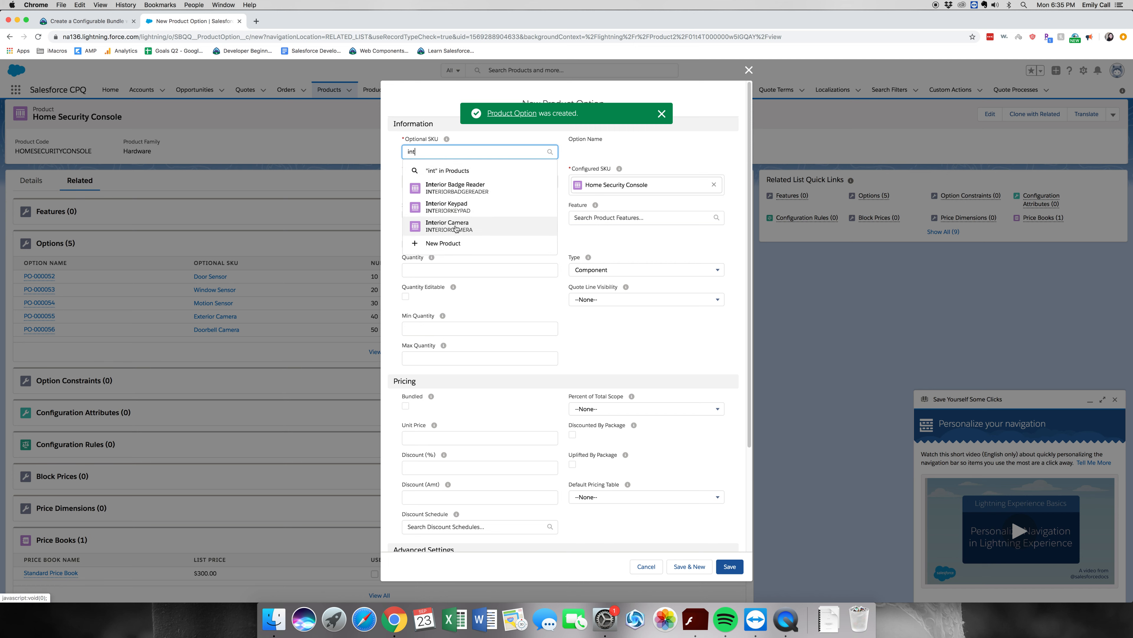
click(447, 225)
click(451, 190)
text(60)
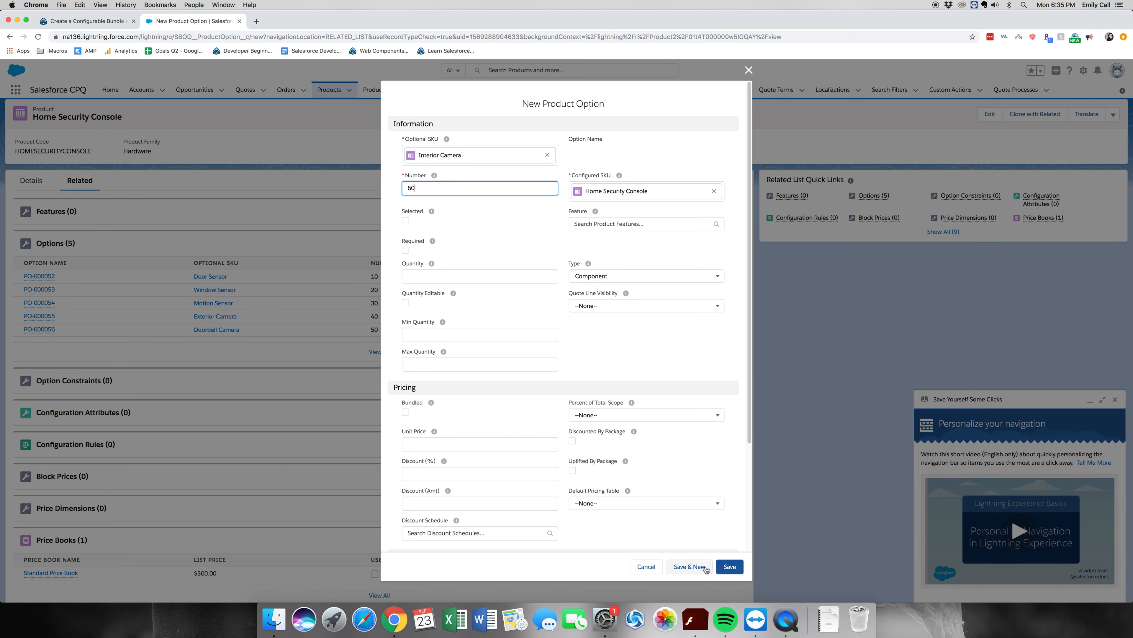
click(690, 566)
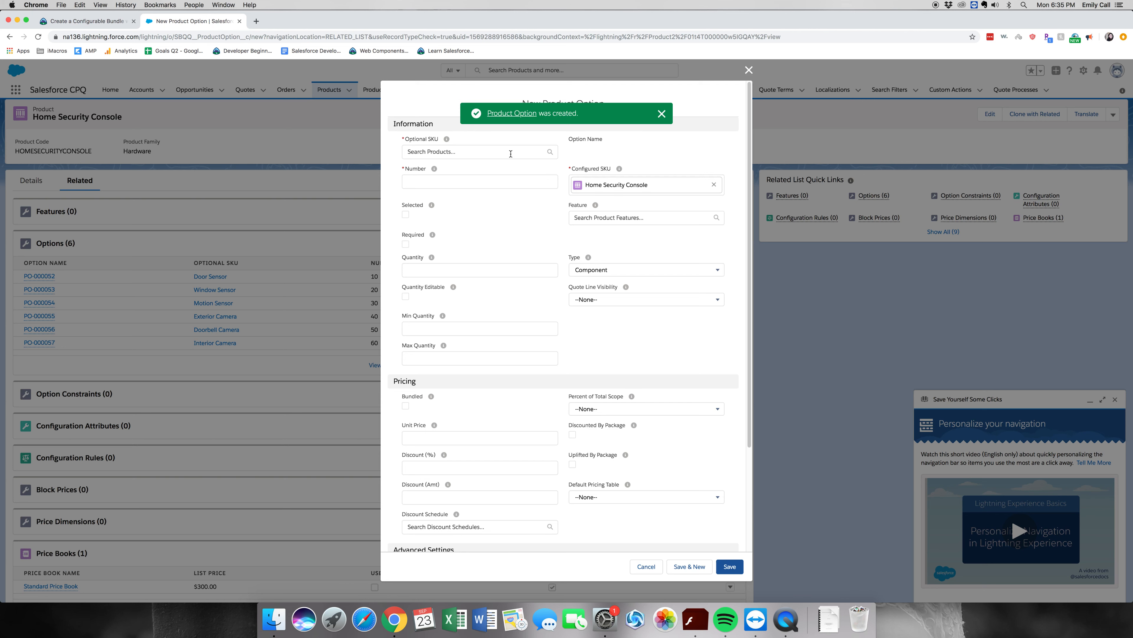
Add and save a required Home Security Monitoring product option with Number 70 and a minimum quantity of 1
click(511, 154)
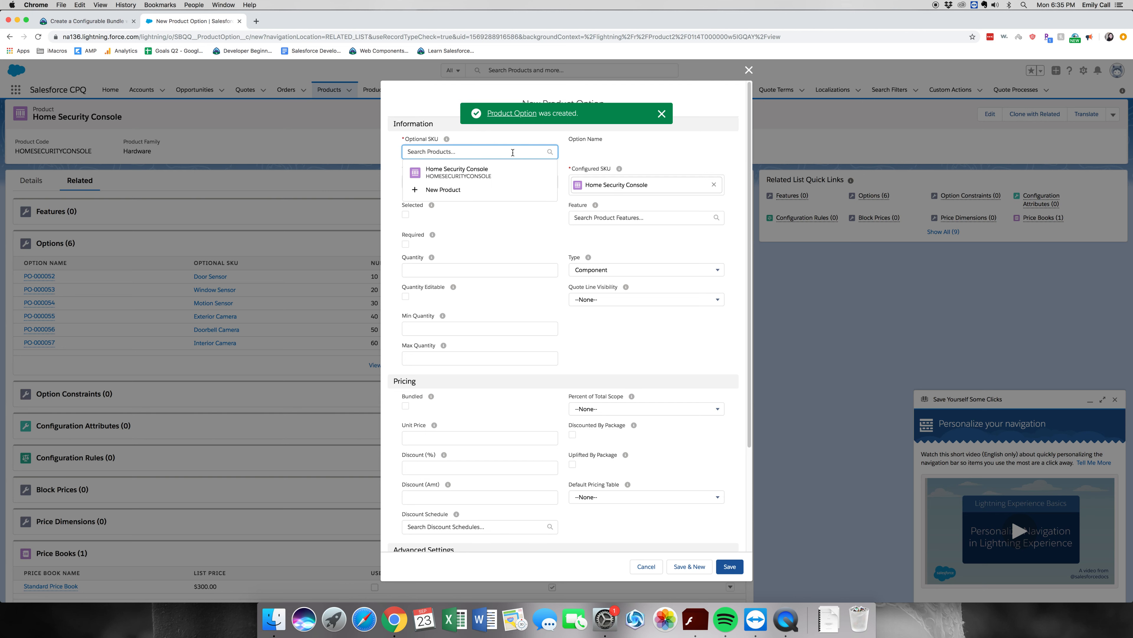
text(home s)
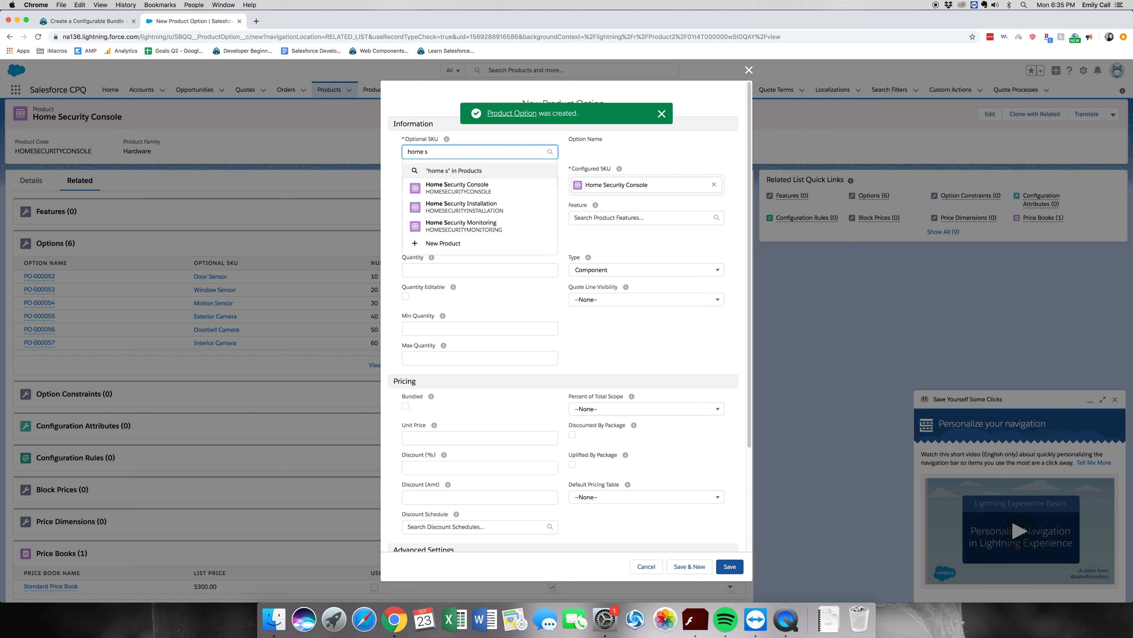
click(517, 227)
click(466, 186)
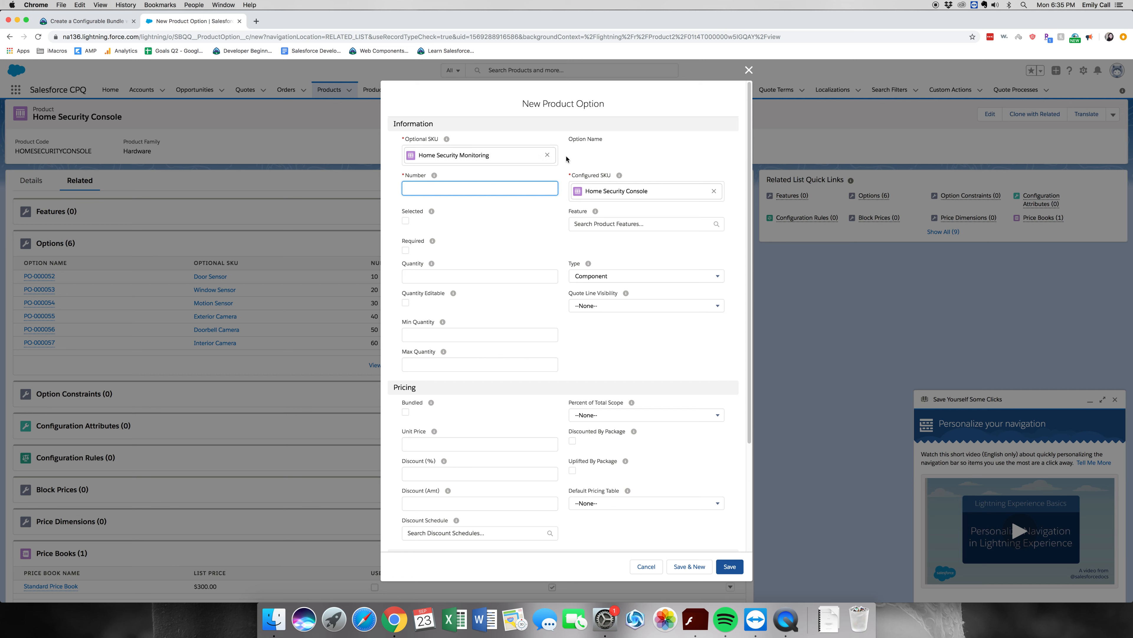
text(70)
click(405, 251)
click(443, 333)
text(1)
click(669, 364)
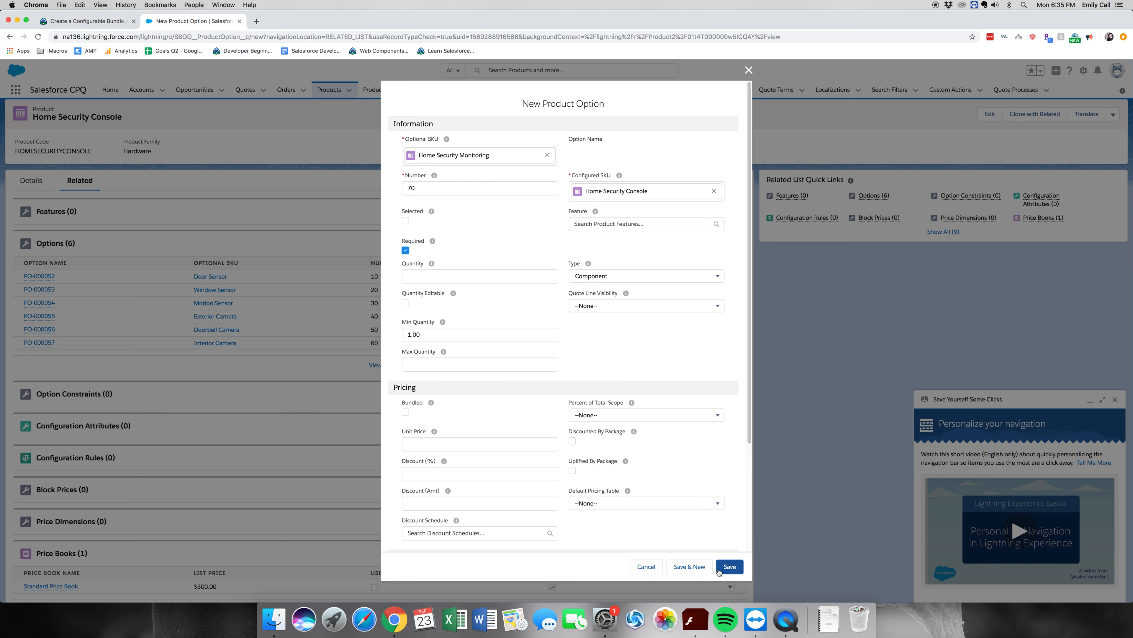
click(701, 572)
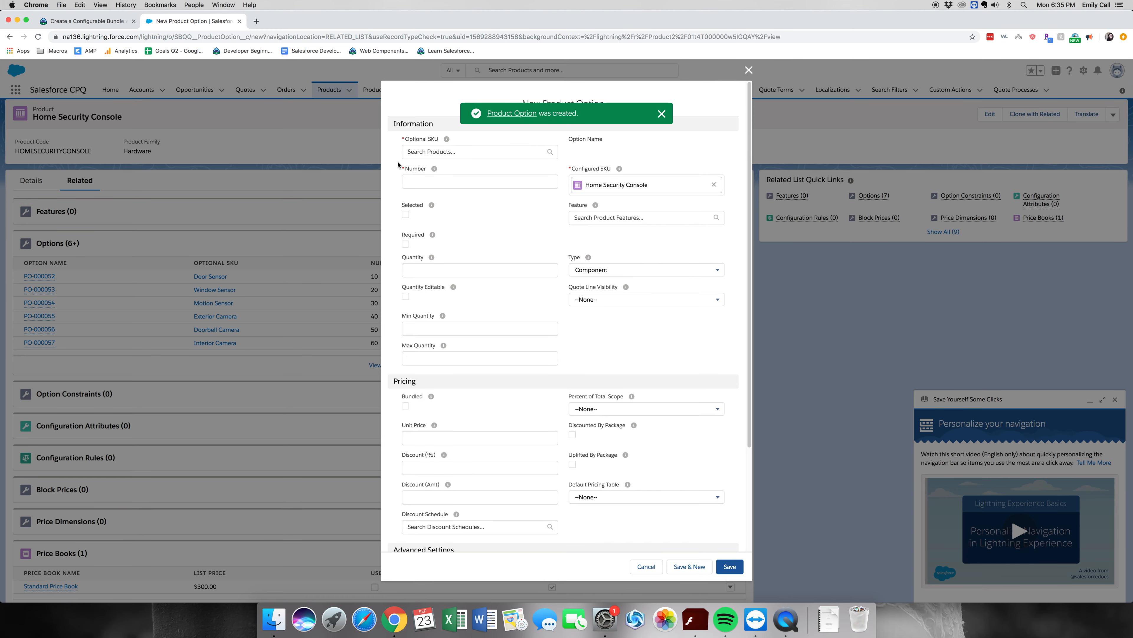
Add and save a Home Security Installation product option with Number 80, marked as Selected, with a minimum quantity of 1
click(427, 153)
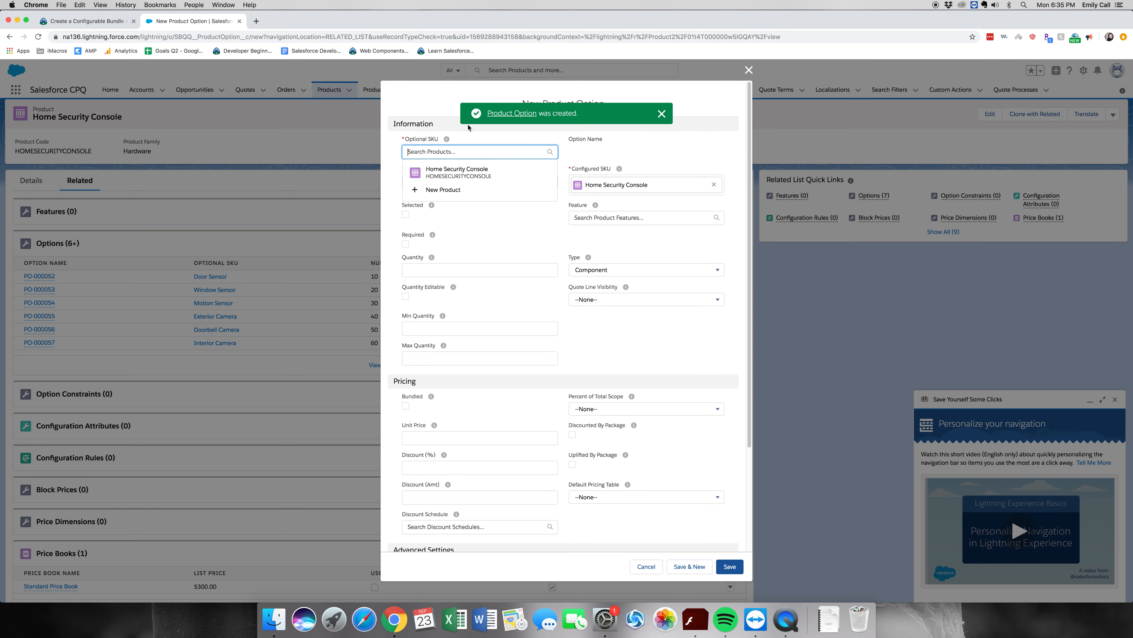
text(Home s)
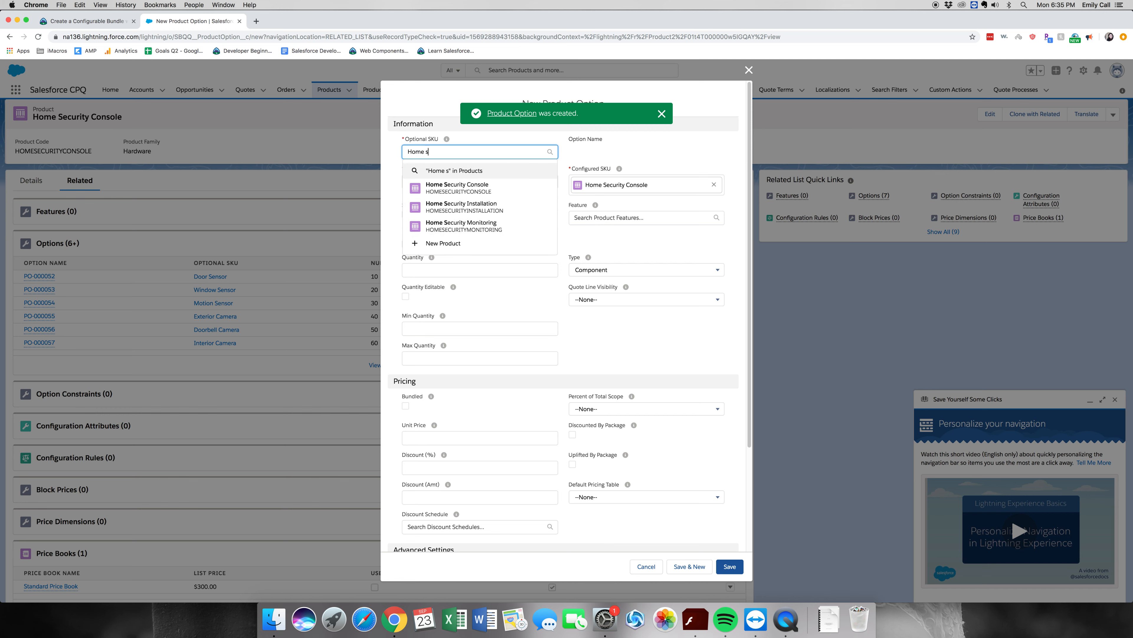
click(480, 210)
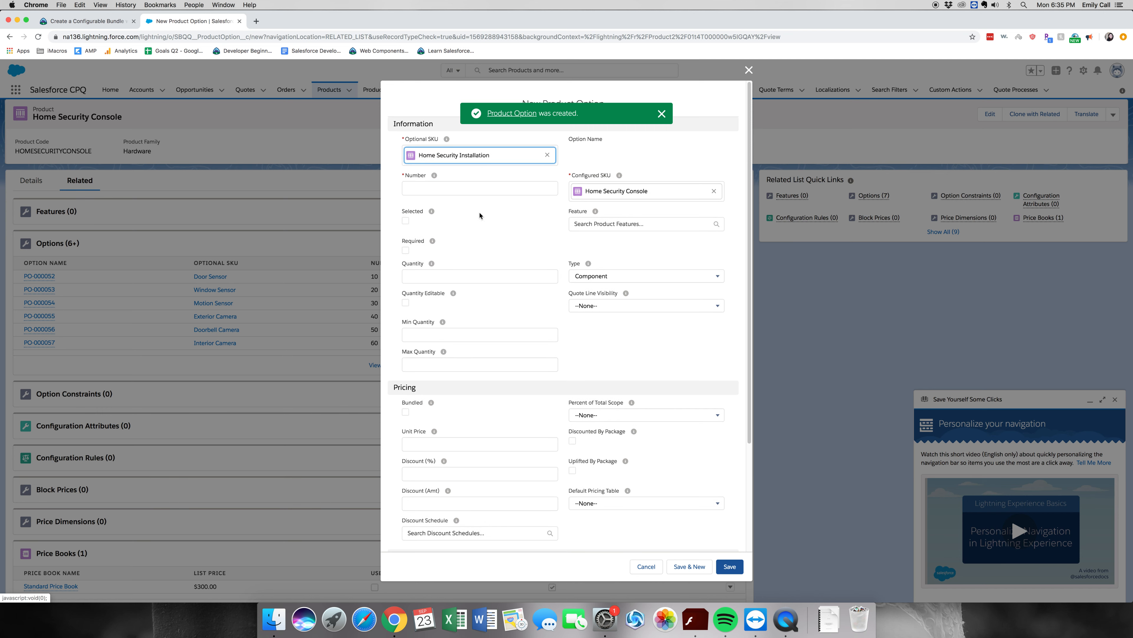
click(466, 186)
text(80)
click(482, 233)
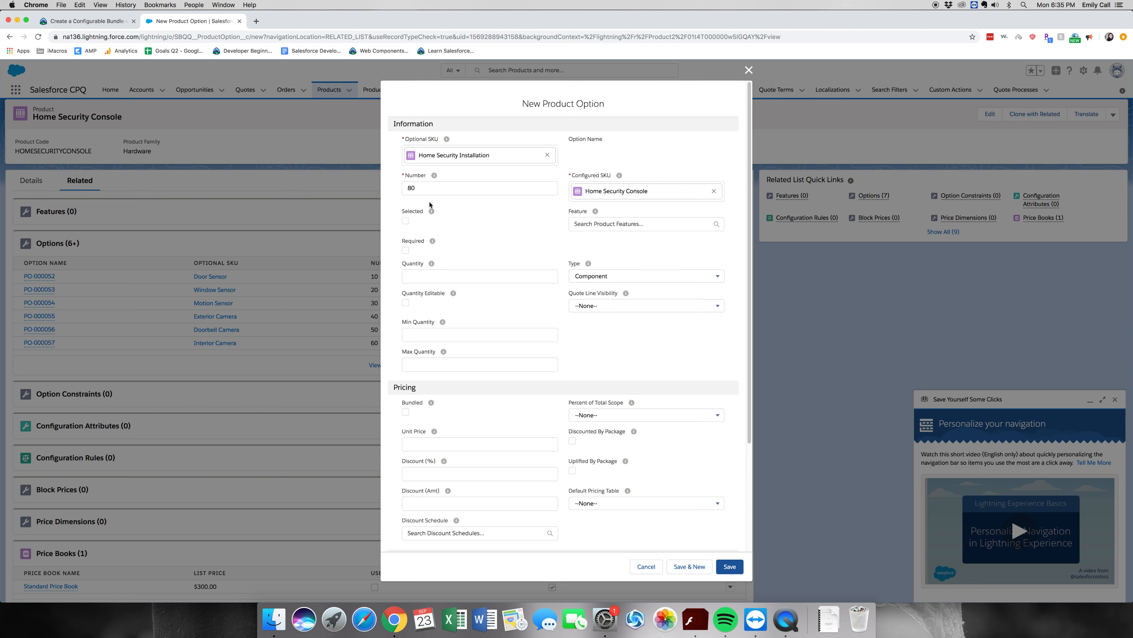
click(406, 221)
click(435, 333)
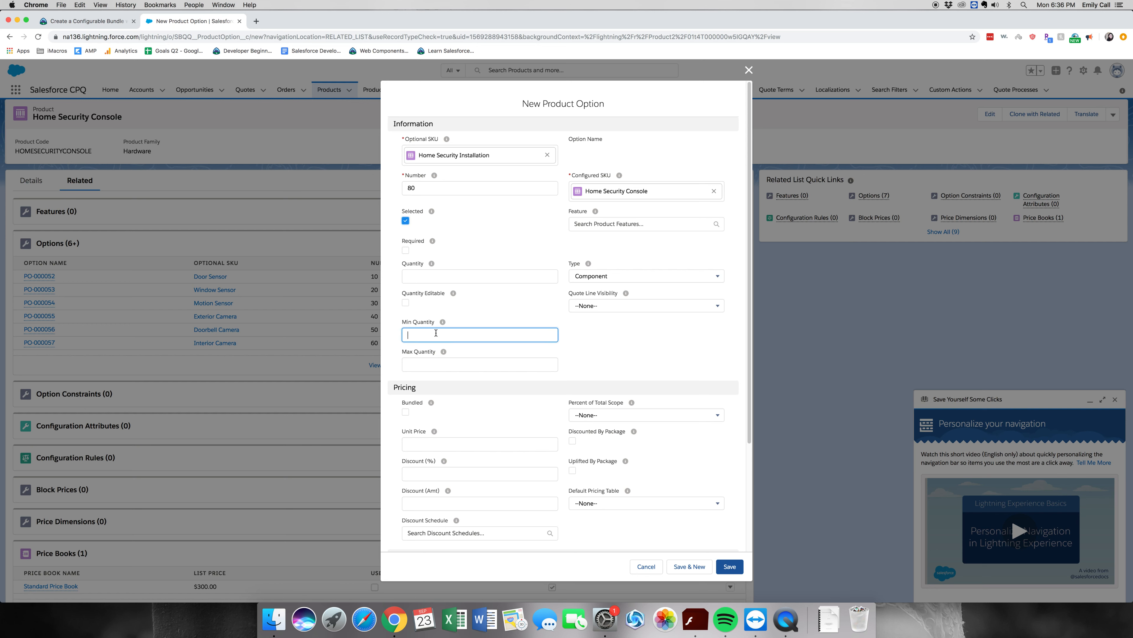
text(1)
click(655, 346)
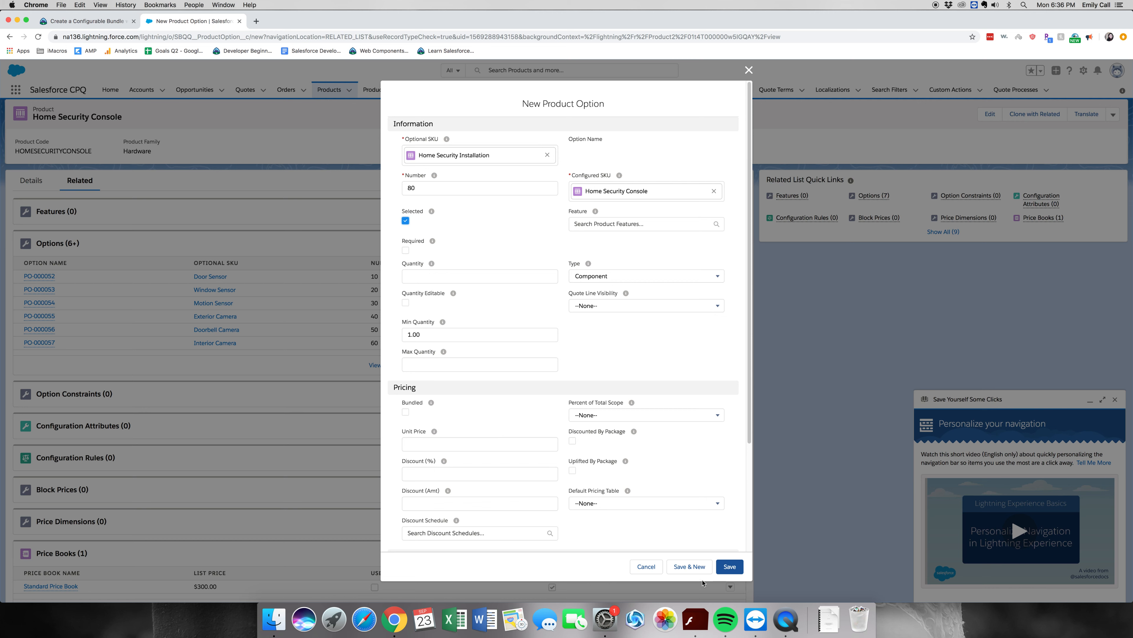
click(705, 567)
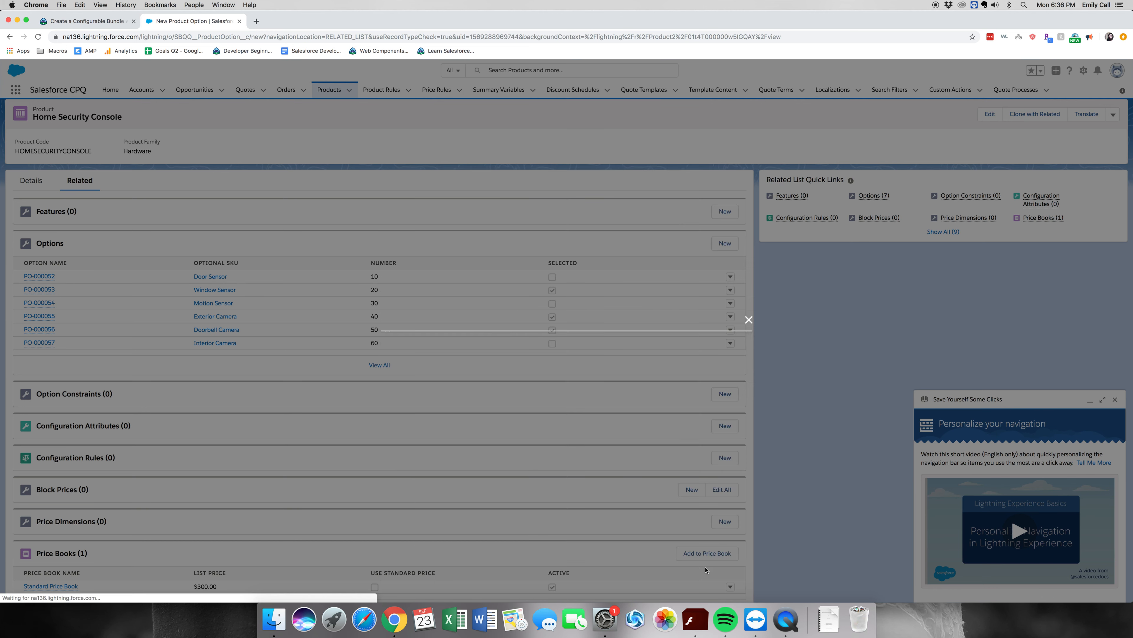
Add and save a Deterrent Window Decal option with Number 90, marked Selected and Quantity Editable, with a minimum quantity of 2
click(484, 152)
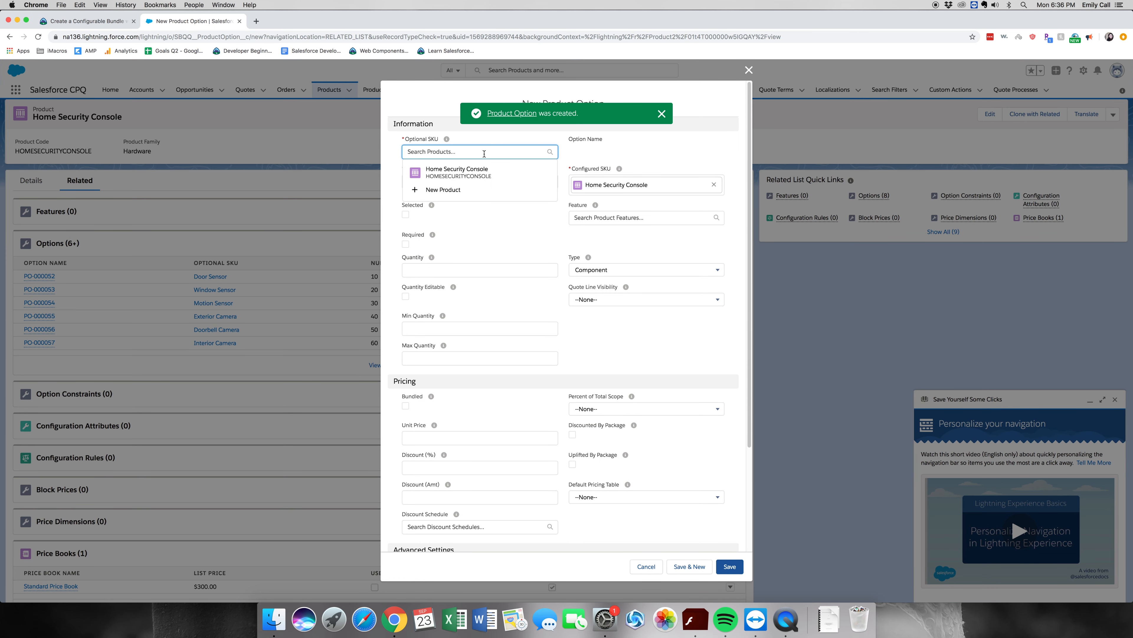
text(deter)
click(484, 190)
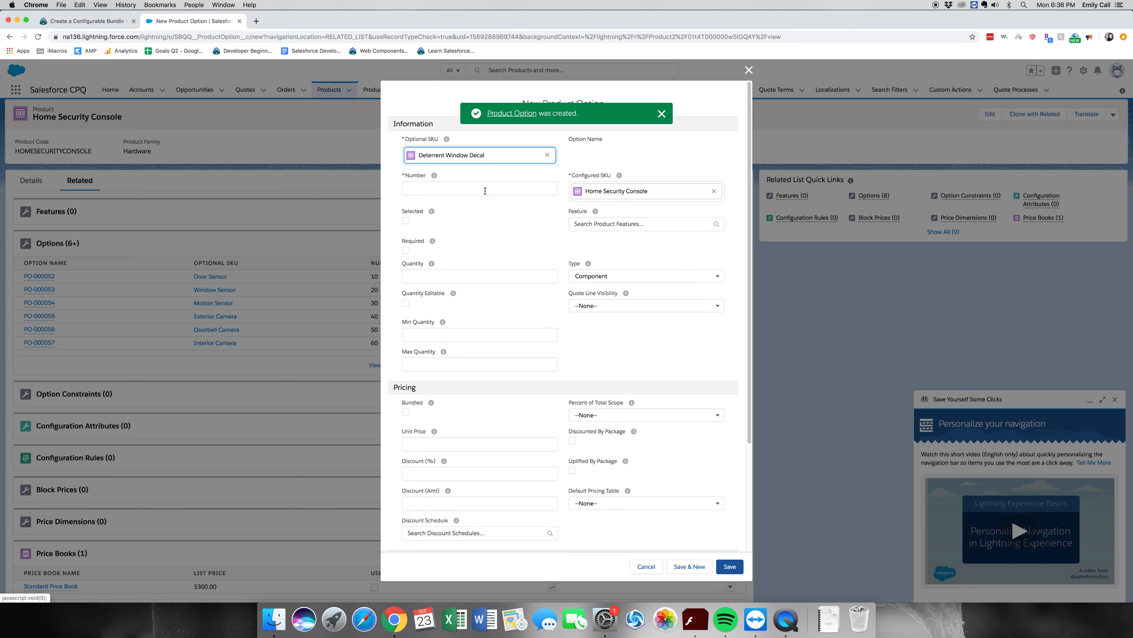
click(485, 189)
text(90)
click(482, 224)
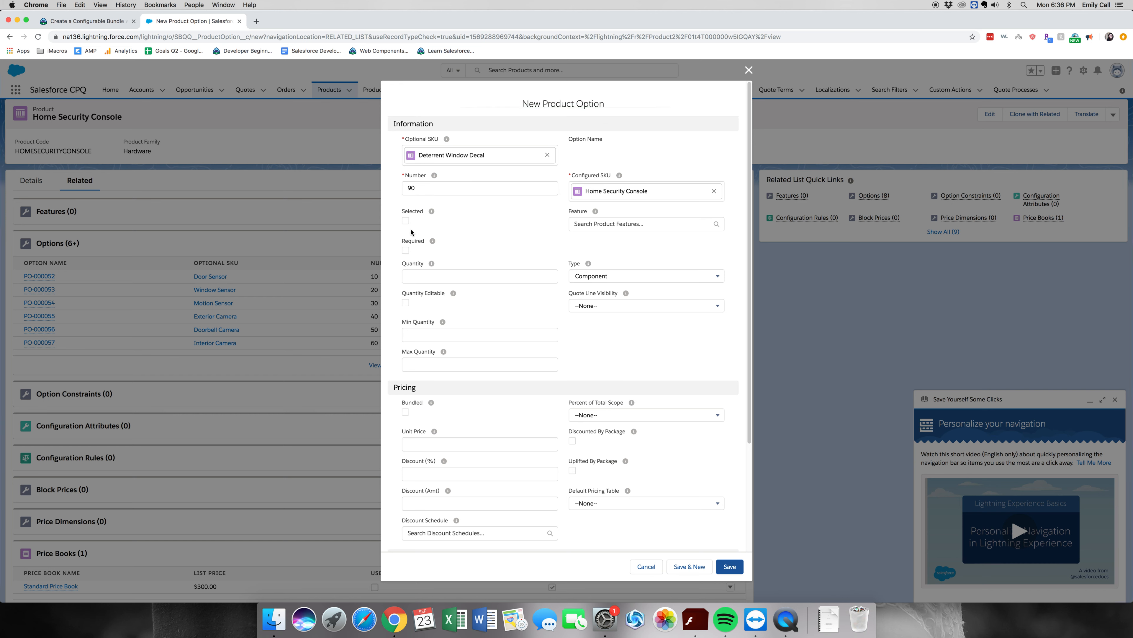
click(406, 220)
click(429, 334)
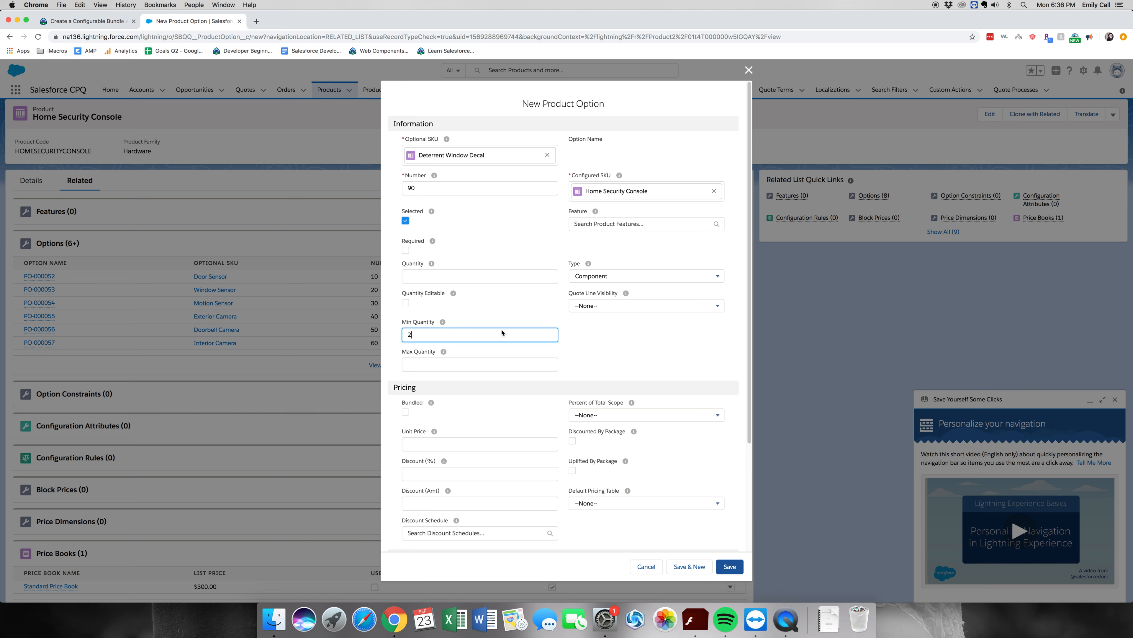
click(597, 343)
click(408, 302)
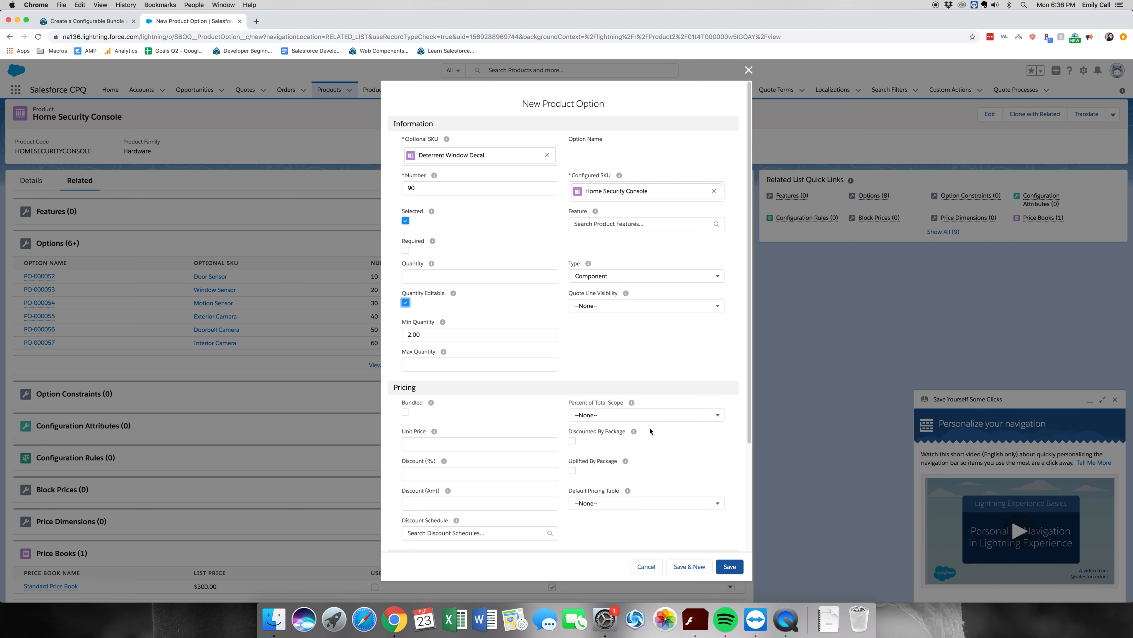
click(730, 571)
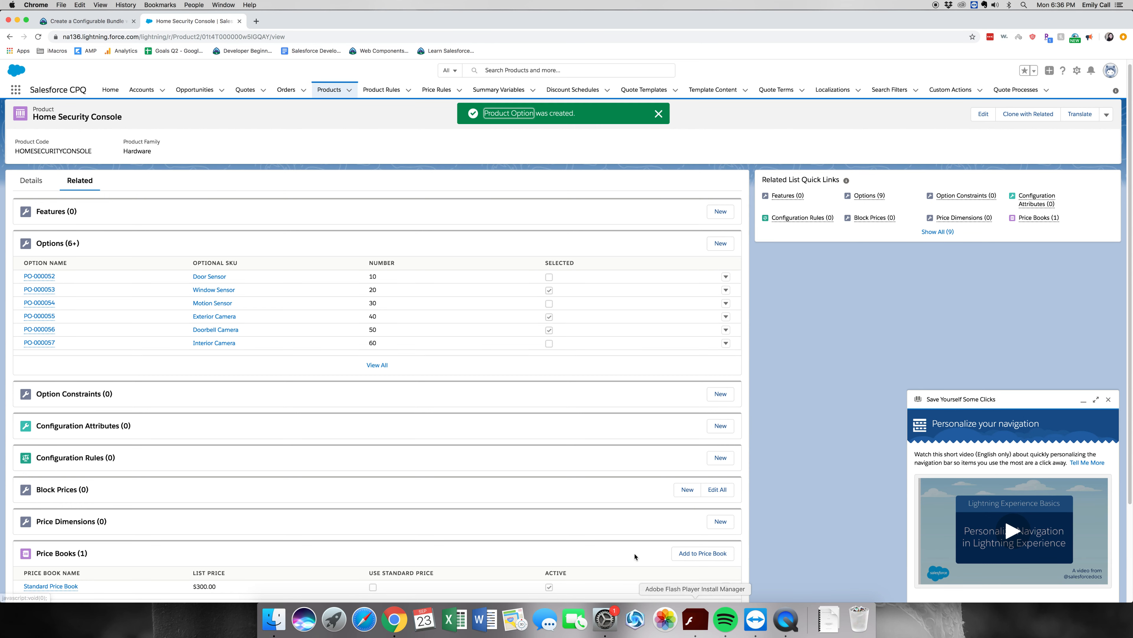
Create and save a Sensors product feature for the Home Security Console with Number 10 and Min Options 0
click(713, 218)
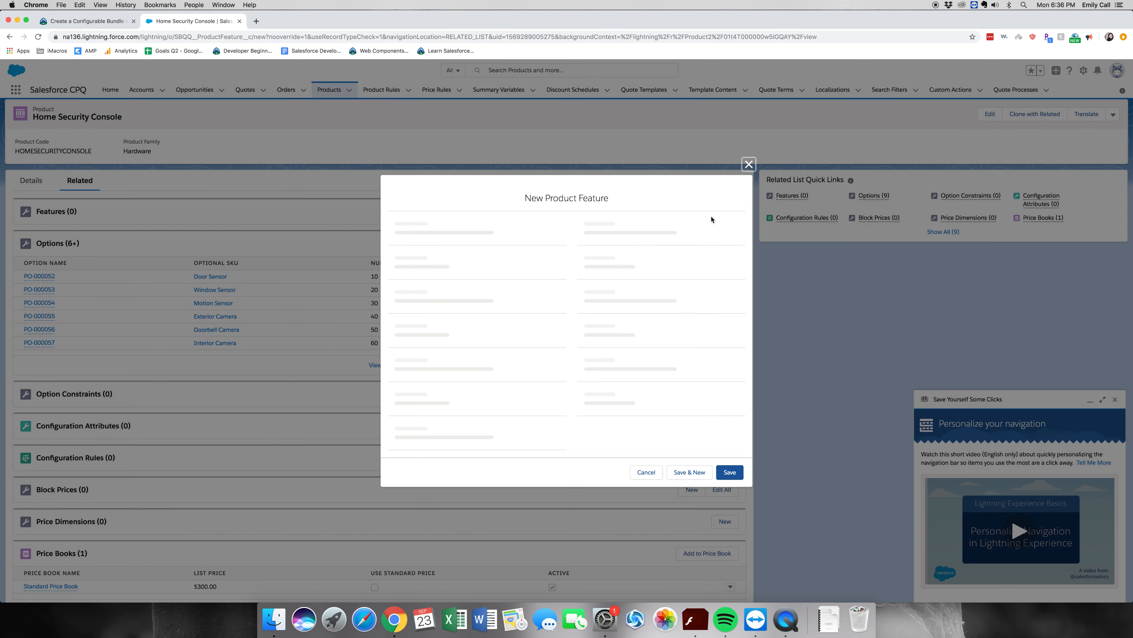
text(Sensors)
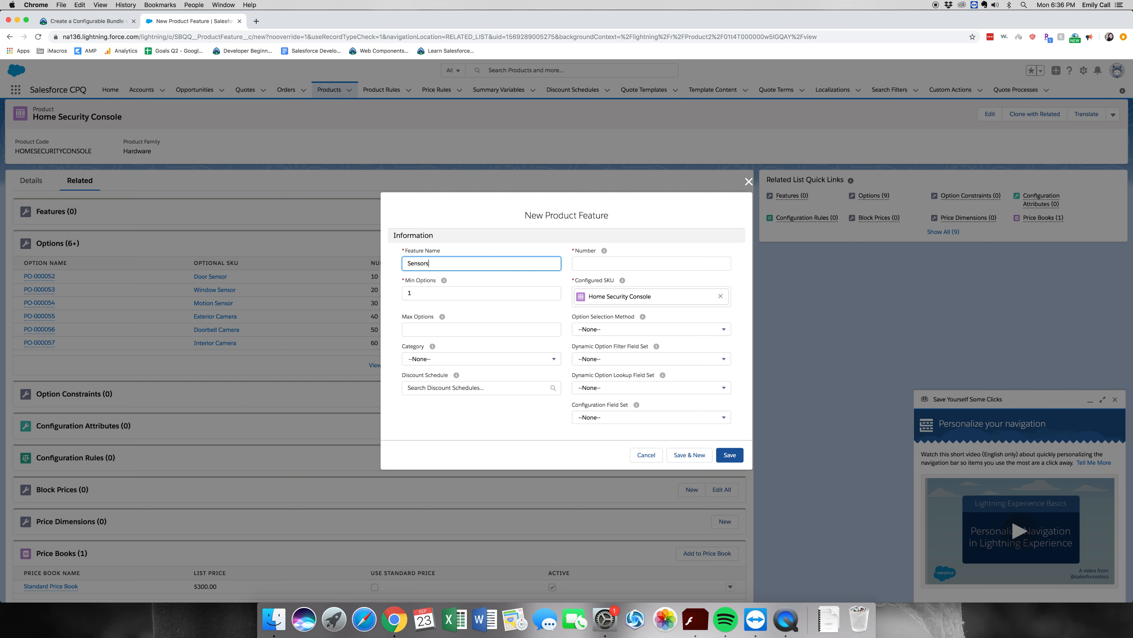
key(Tab)
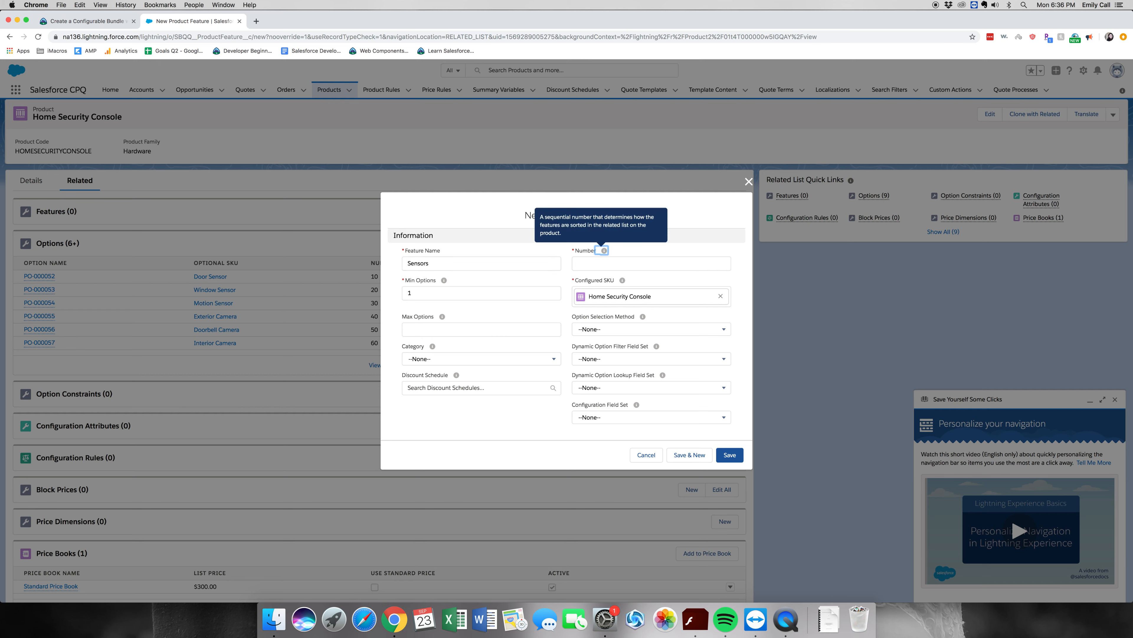
key(Tab)
text(10)
key(Tab)
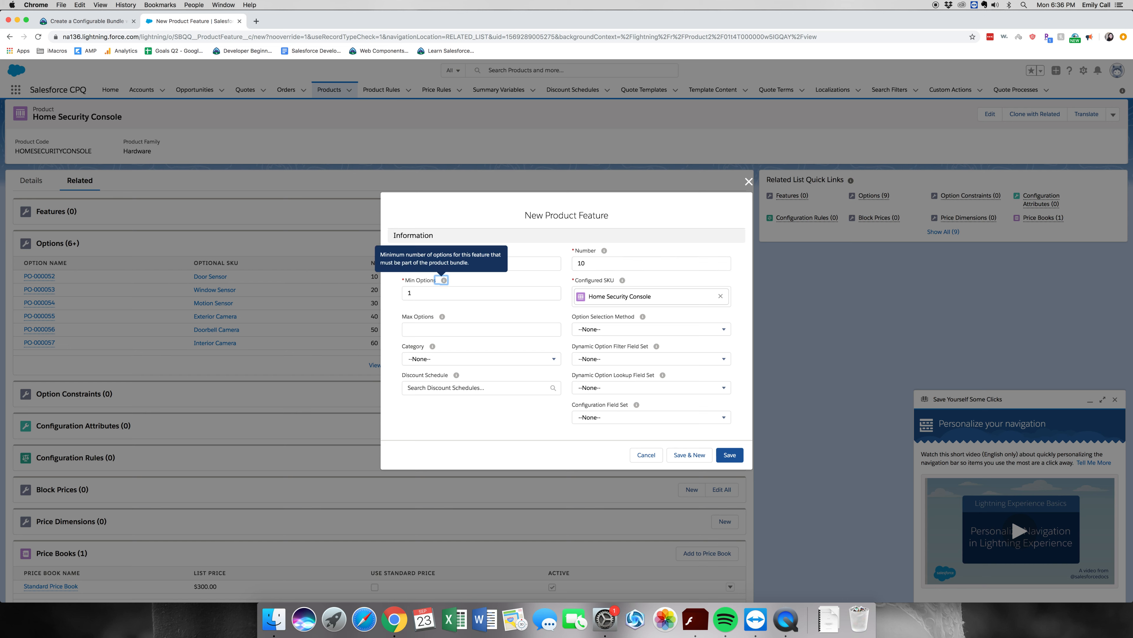
key(Tab)
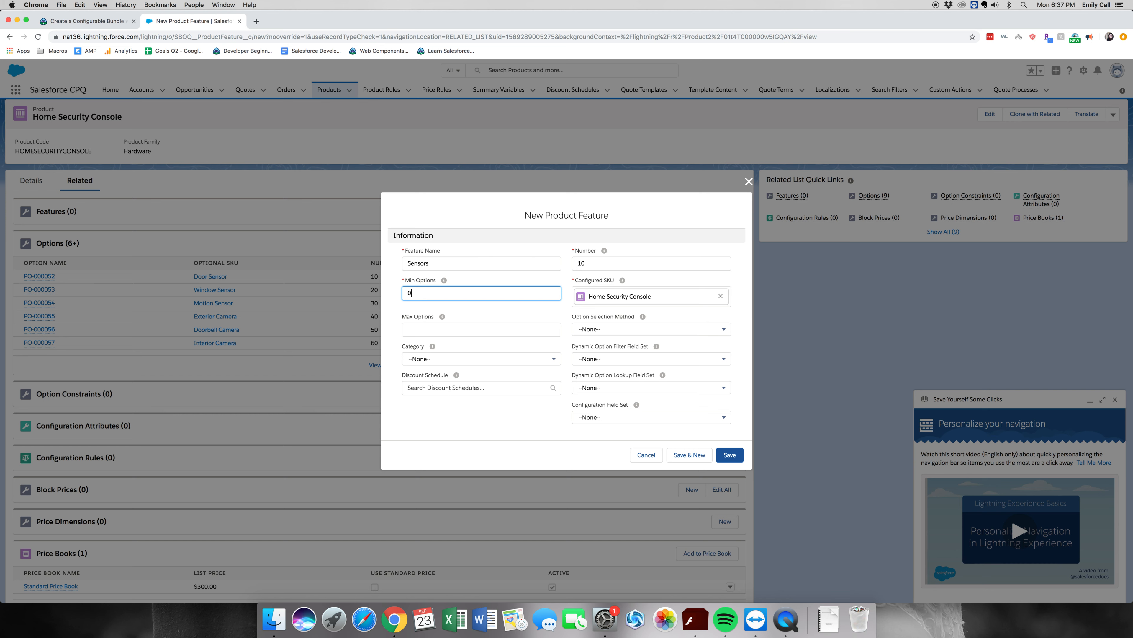
text(0)
click(696, 459)
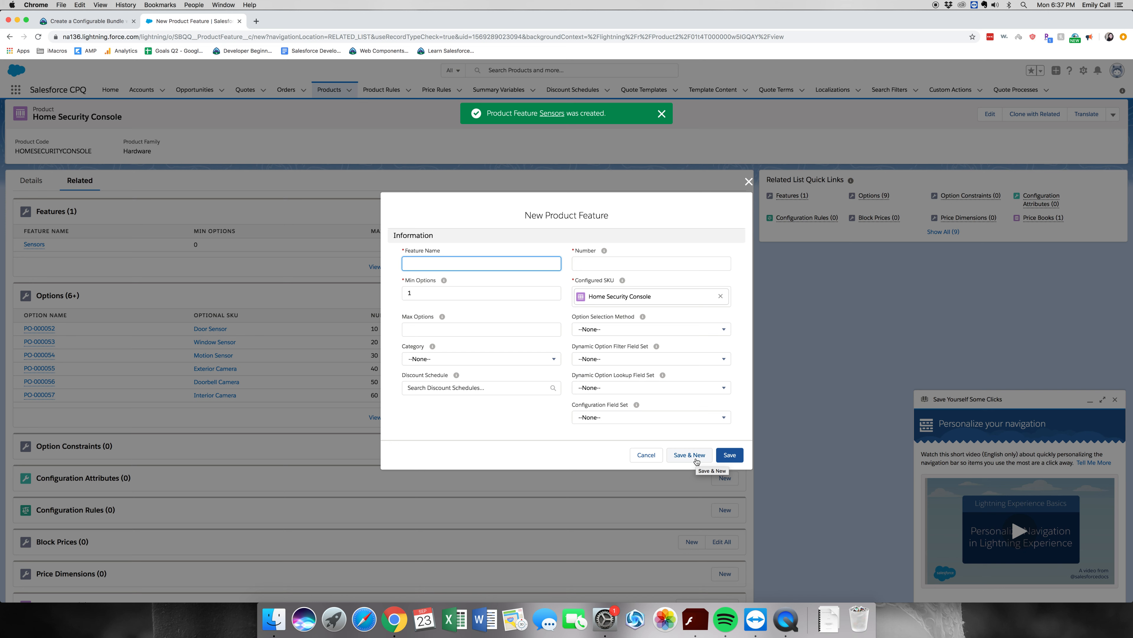
Create and save a Cameras product feature with Number 20 and Min Options 1
text(CVmera)
key(Tab)
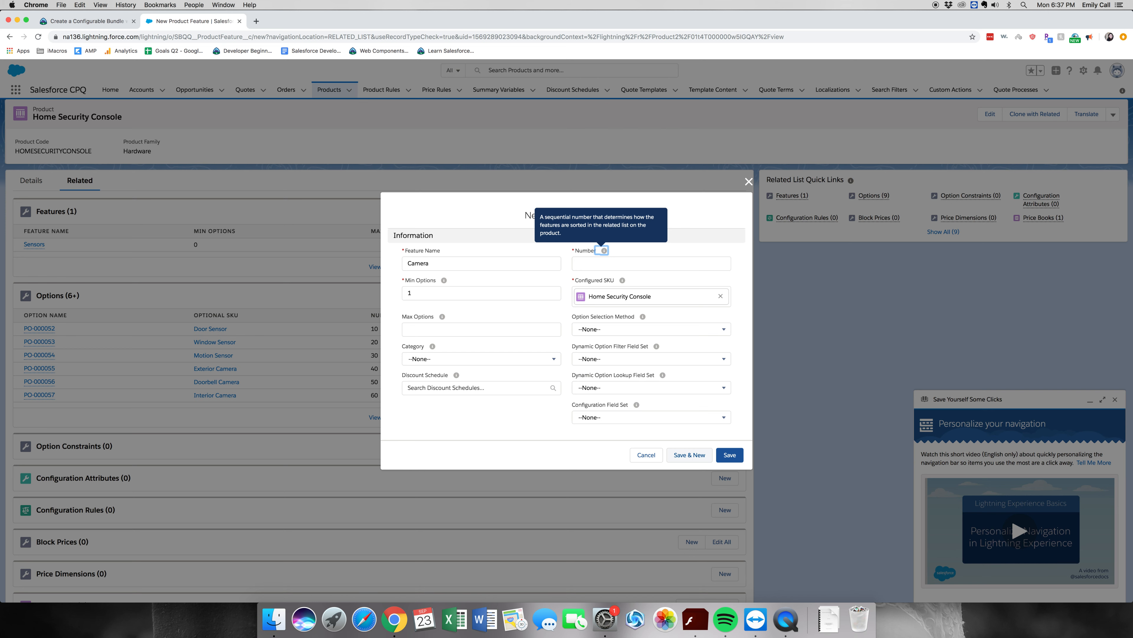
click(473, 263)
text(s)
click(612, 260)
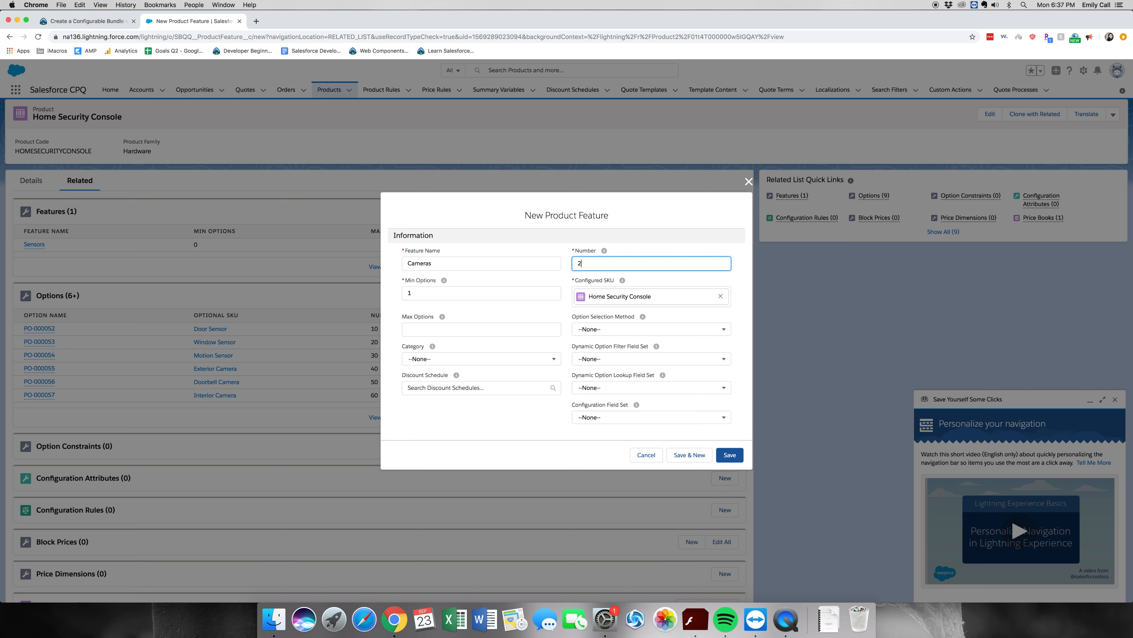
text(20)
click(481, 293)
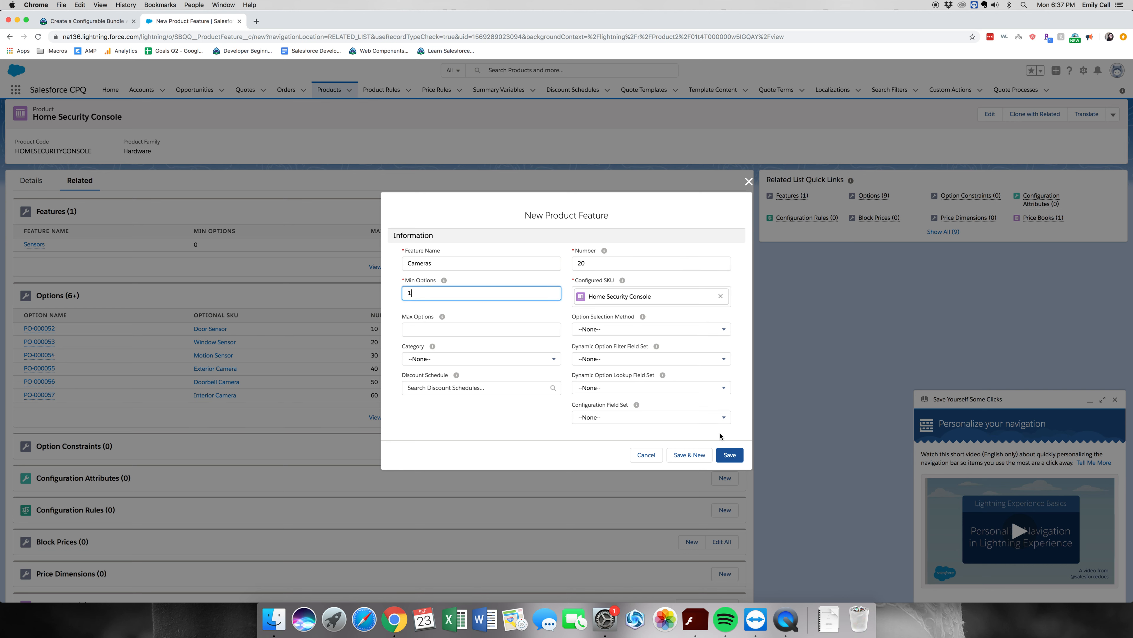
click(698, 451)
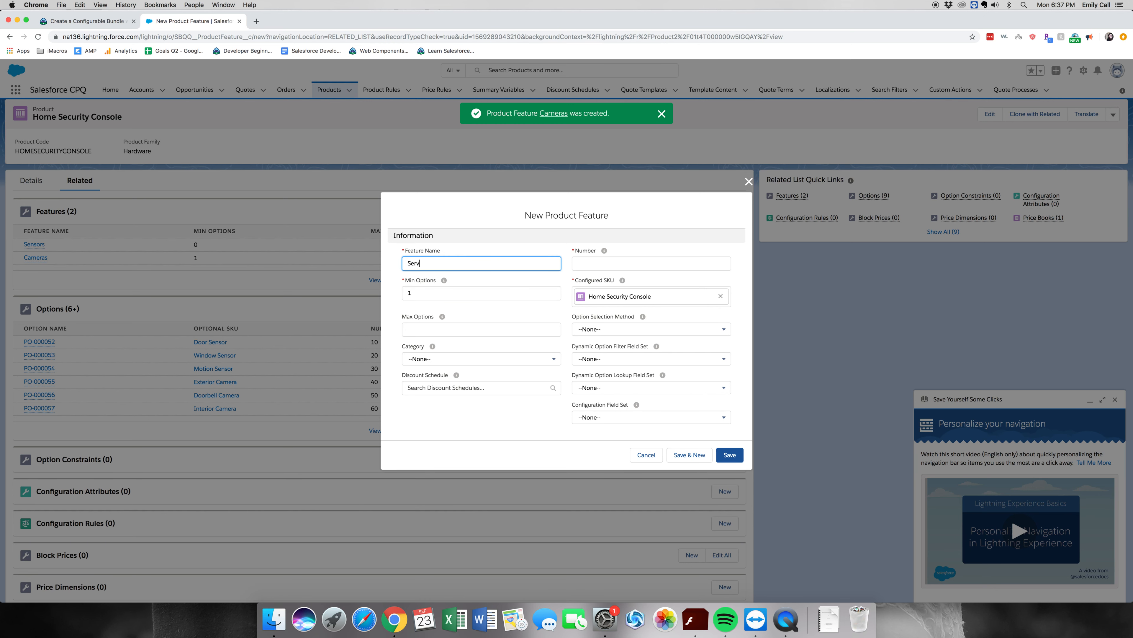
Create and save a Service product feature with Number 30 and Min Options 0
text(Service)
key(Tab)
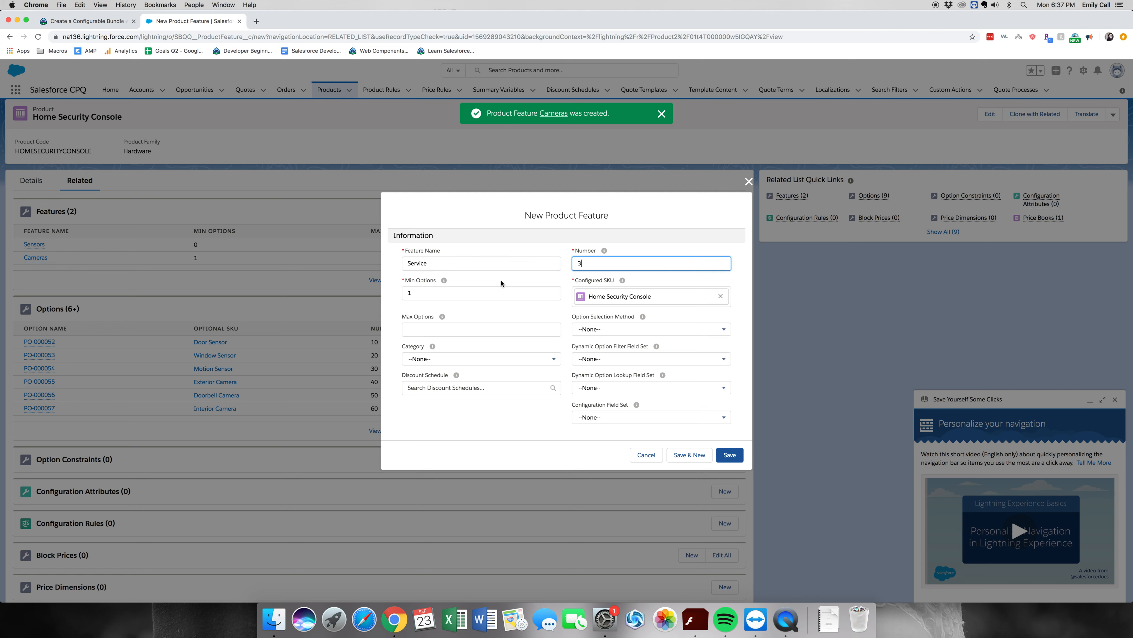
click(482, 297)
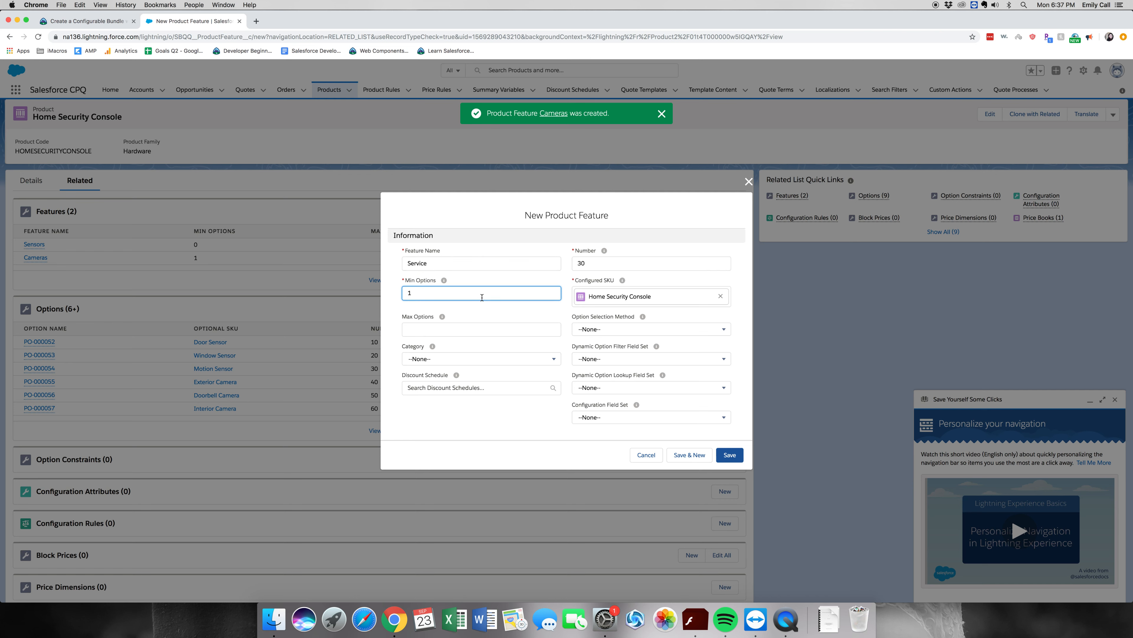
key(BackSpace)
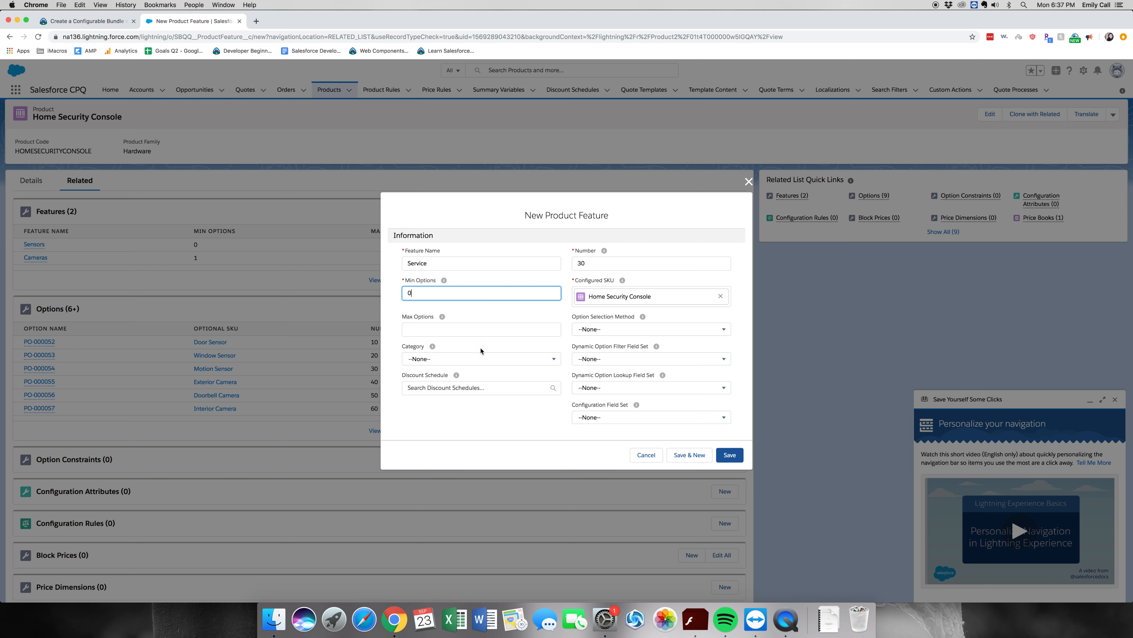
click(482, 415)
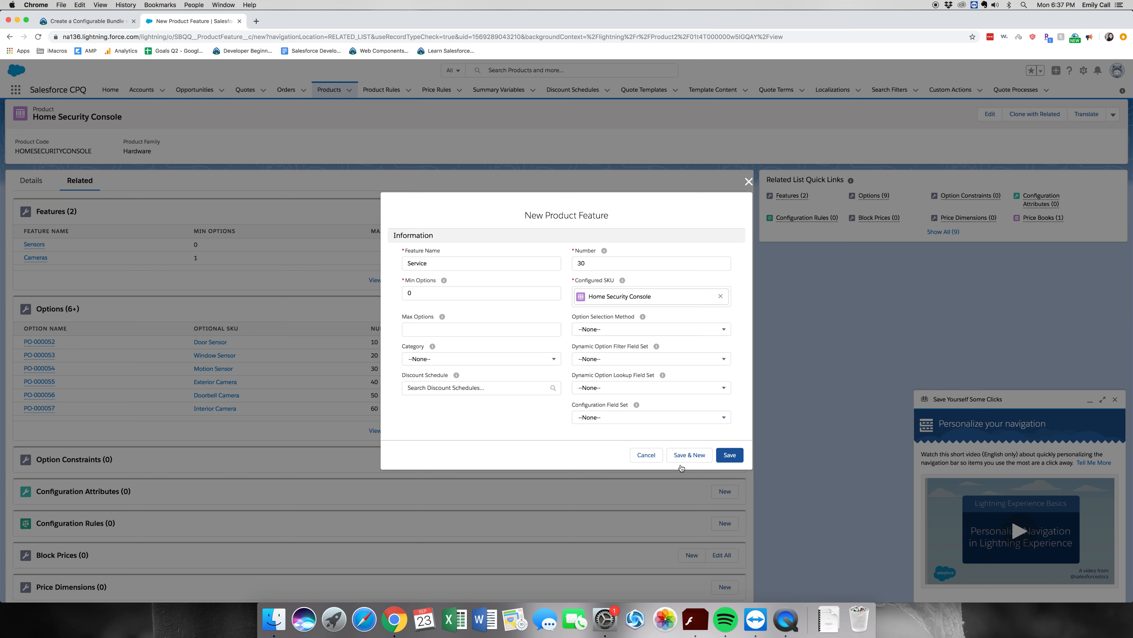
click(734, 457)
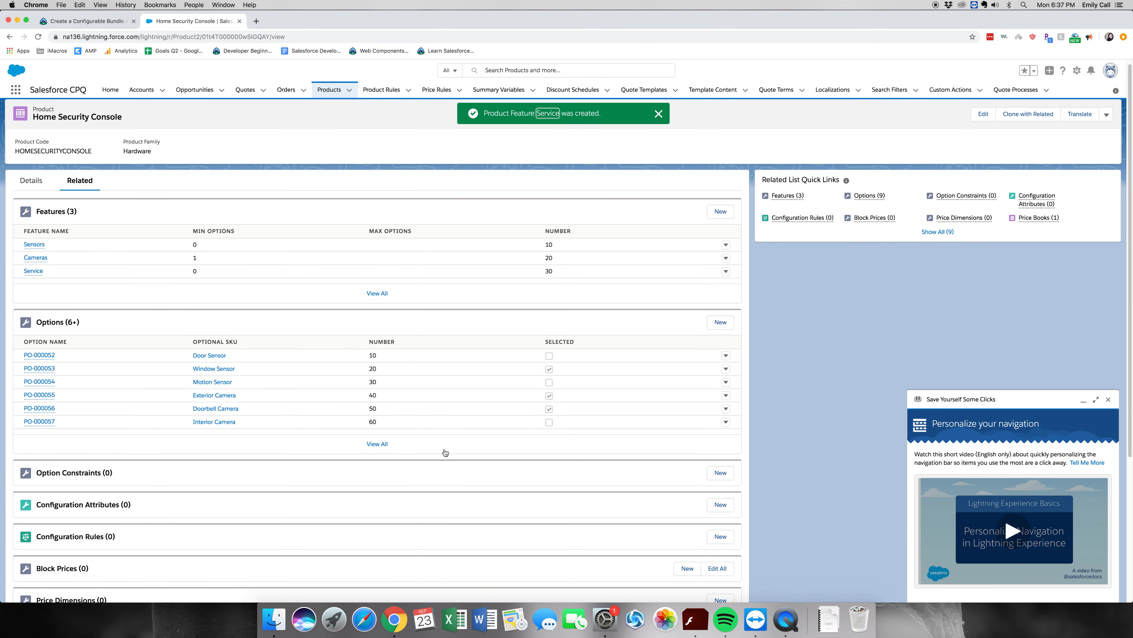
Assign the Door Sensor option to the Sensors feature and save it
scroll(432, 429, down, 1)
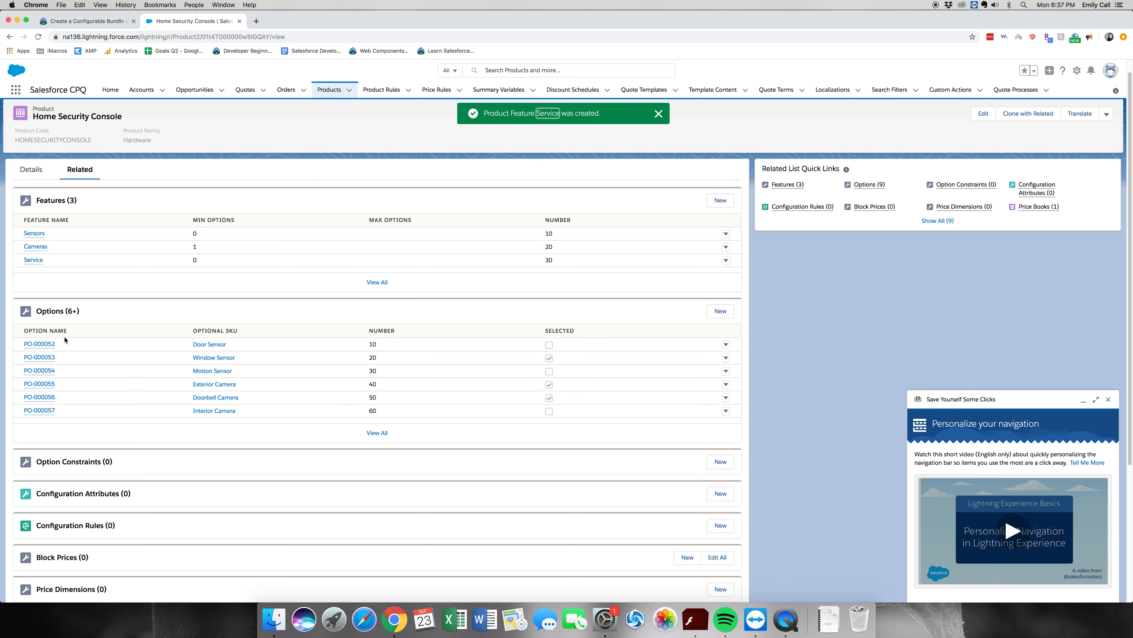
click(727, 345)
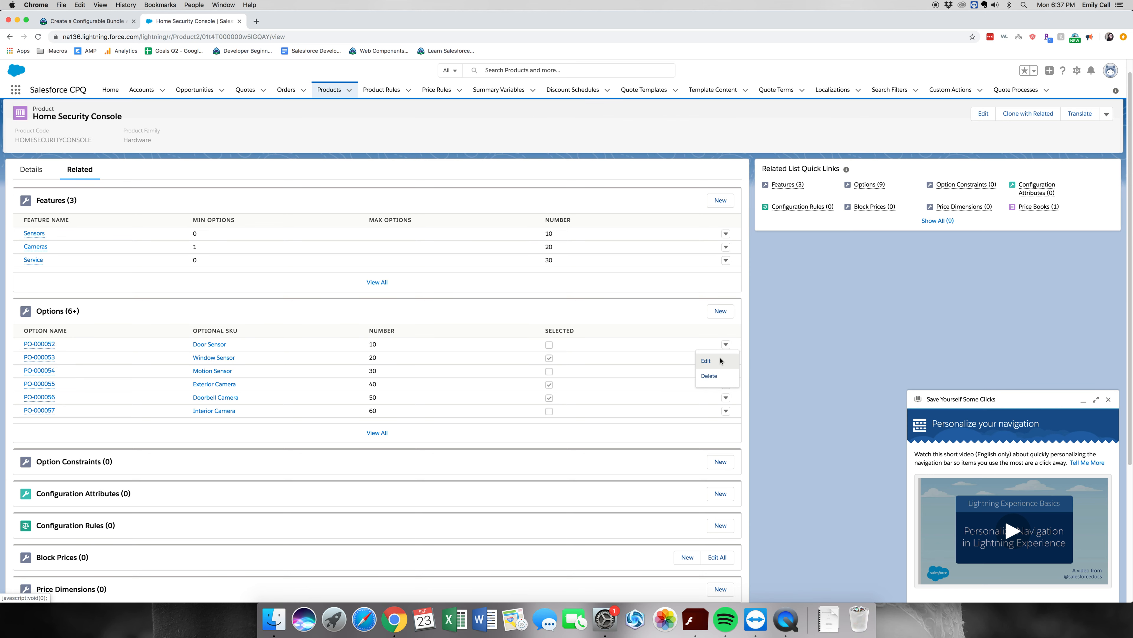
click(717, 360)
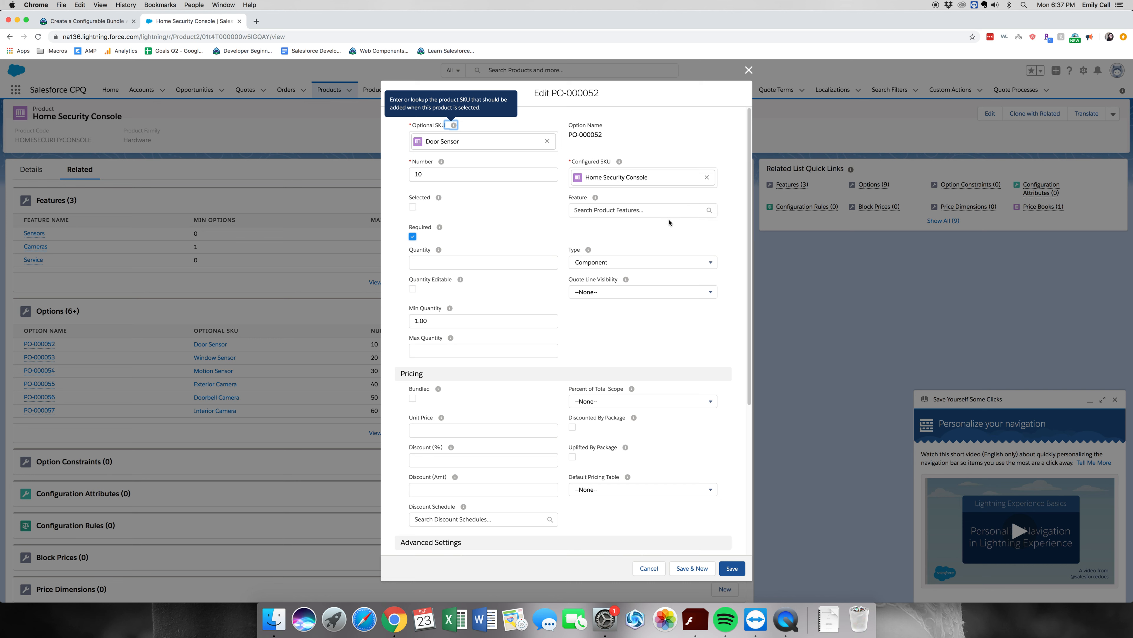
click(636, 210)
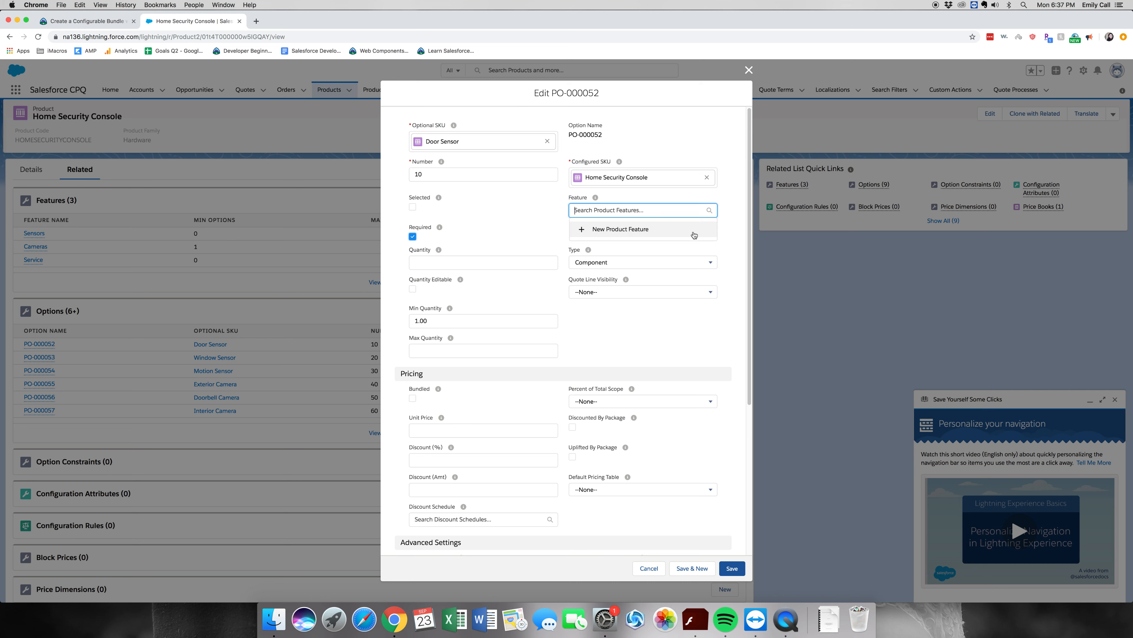
text(Sen)
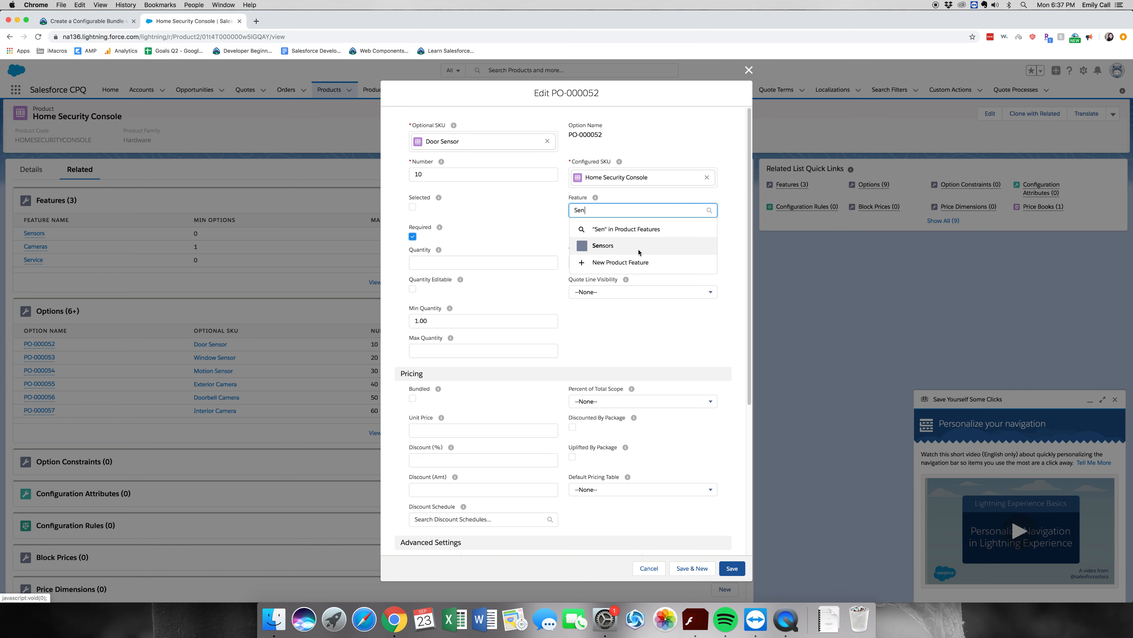
click(638, 248)
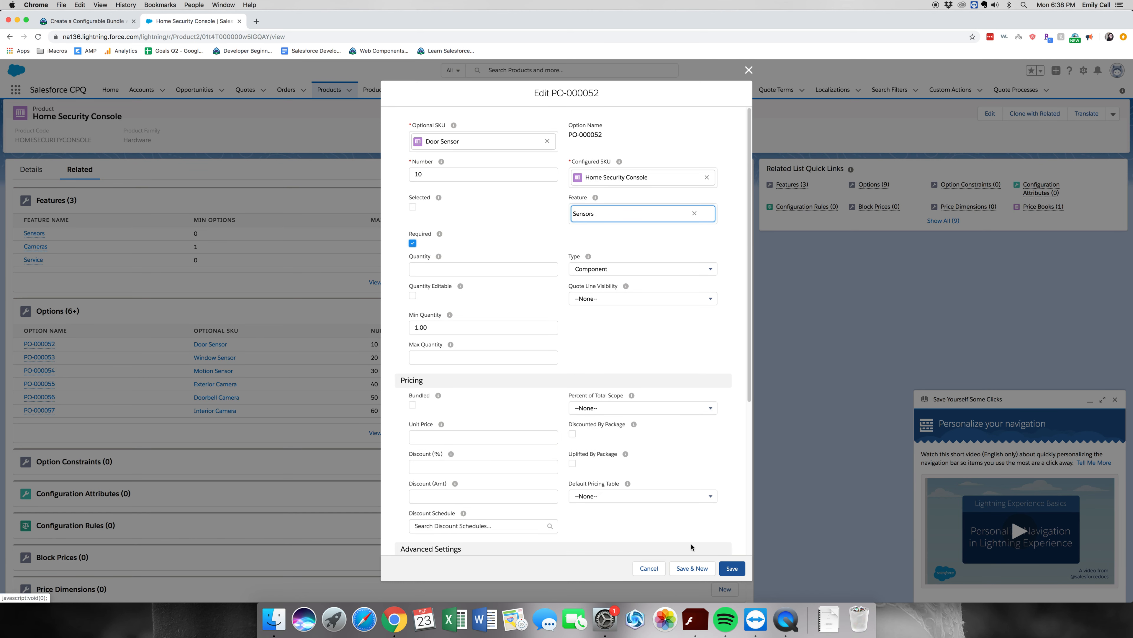
click(723, 572)
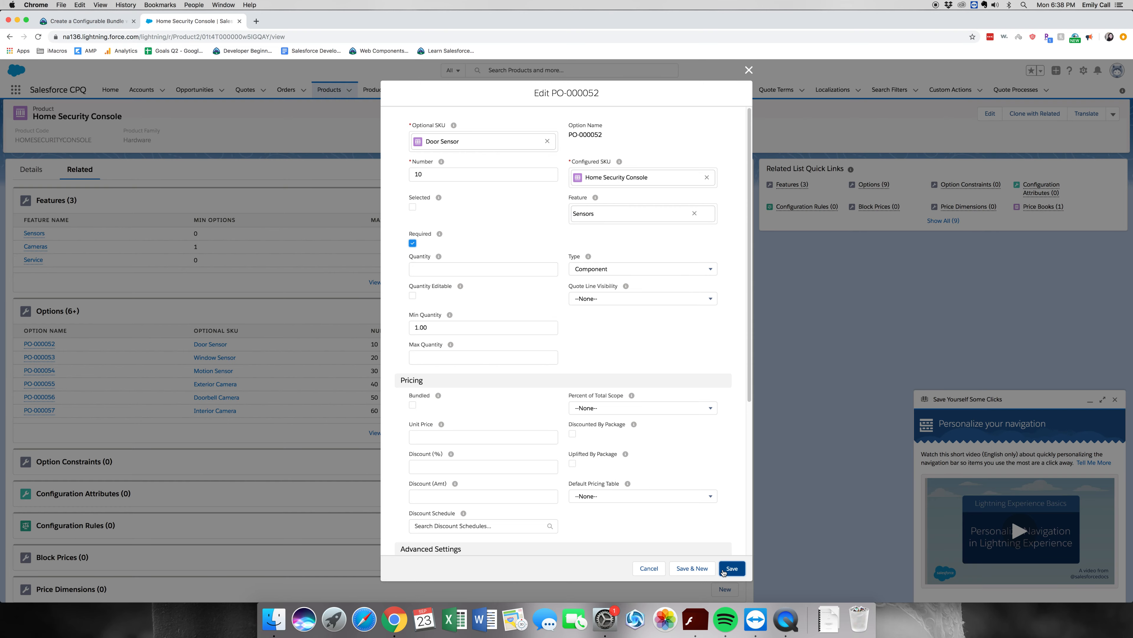
Assign the Window Sensor option to the Sensors feature and save it
click(726, 359)
click(730, 376)
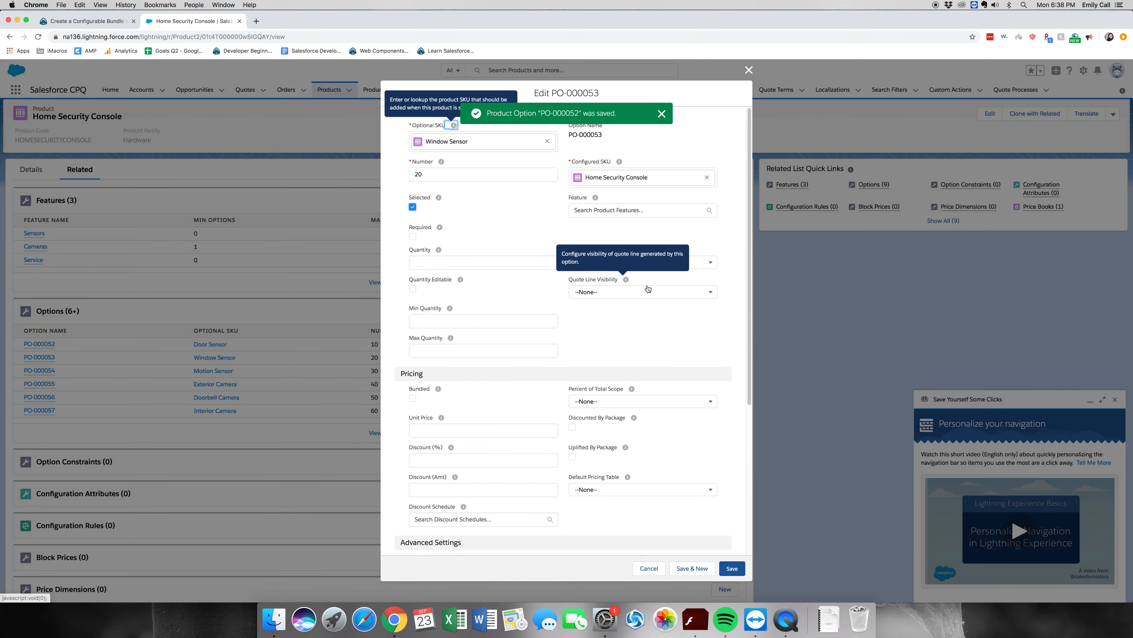
click(620, 209)
text(Se)
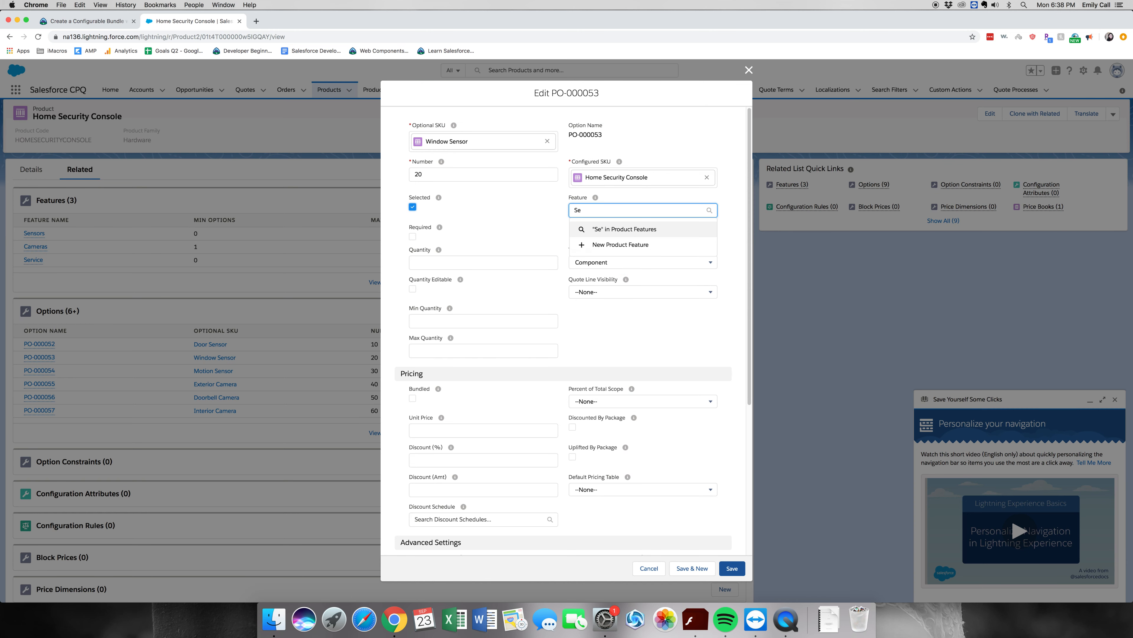
click(625, 243)
click(727, 573)
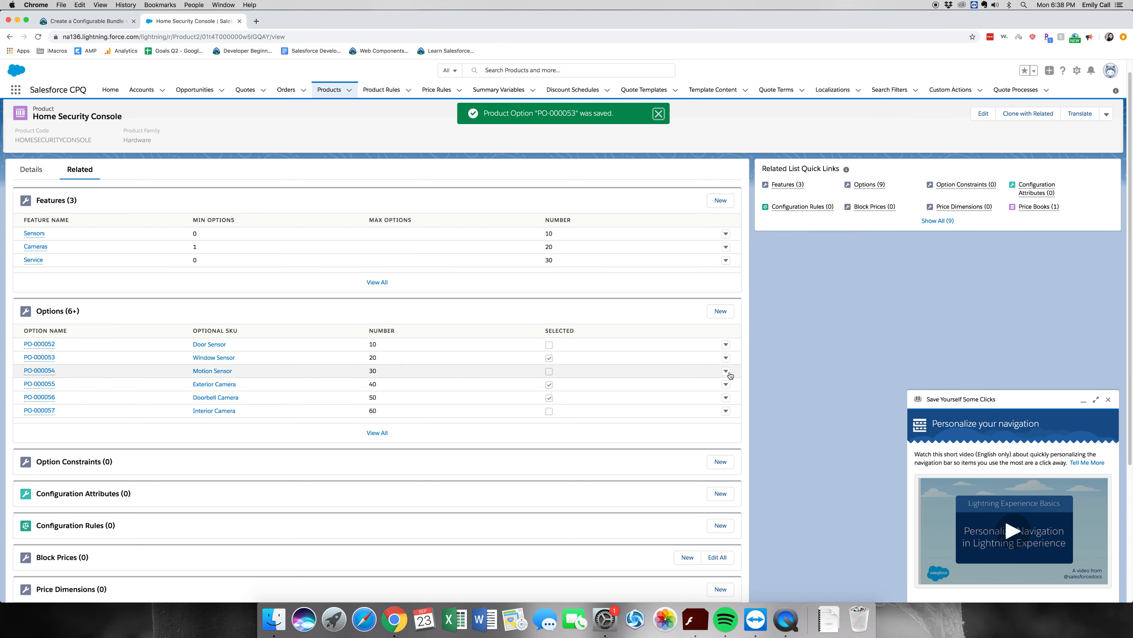
Assign the Motion Sensor option to the Sensors feature and save it
click(726, 371)
click(715, 388)
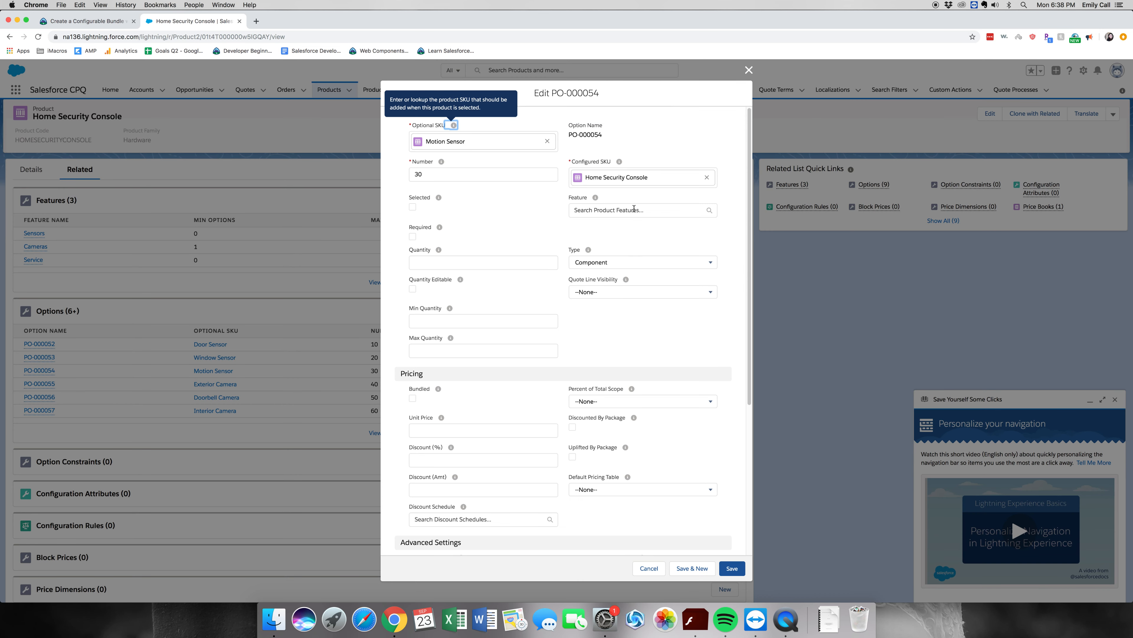
click(633, 210)
text(Sen)
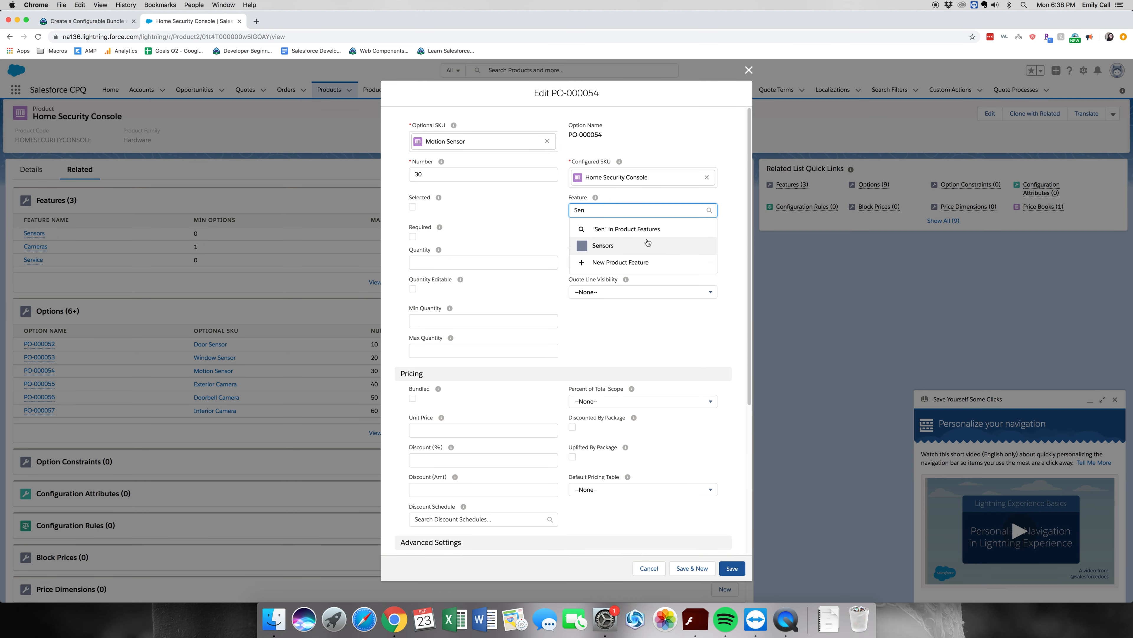
click(647, 244)
click(742, 574)
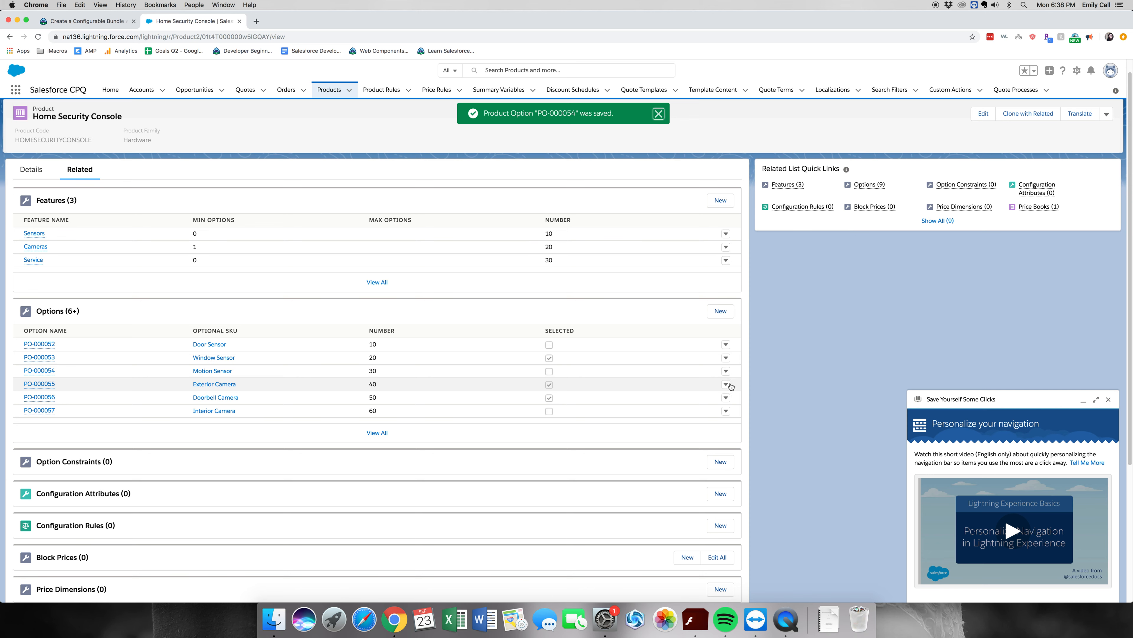
Assign the Exterior Camera option to the Cameras feature and save it
click(728, 385)
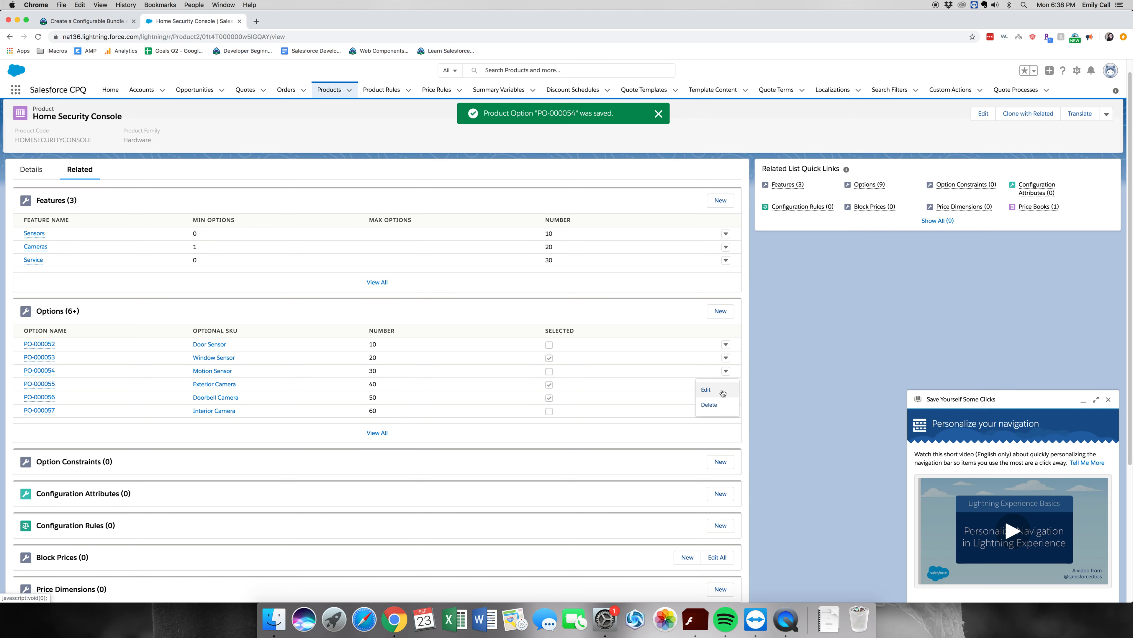
click(714, 397)
click(619, 211)
text(Cam)
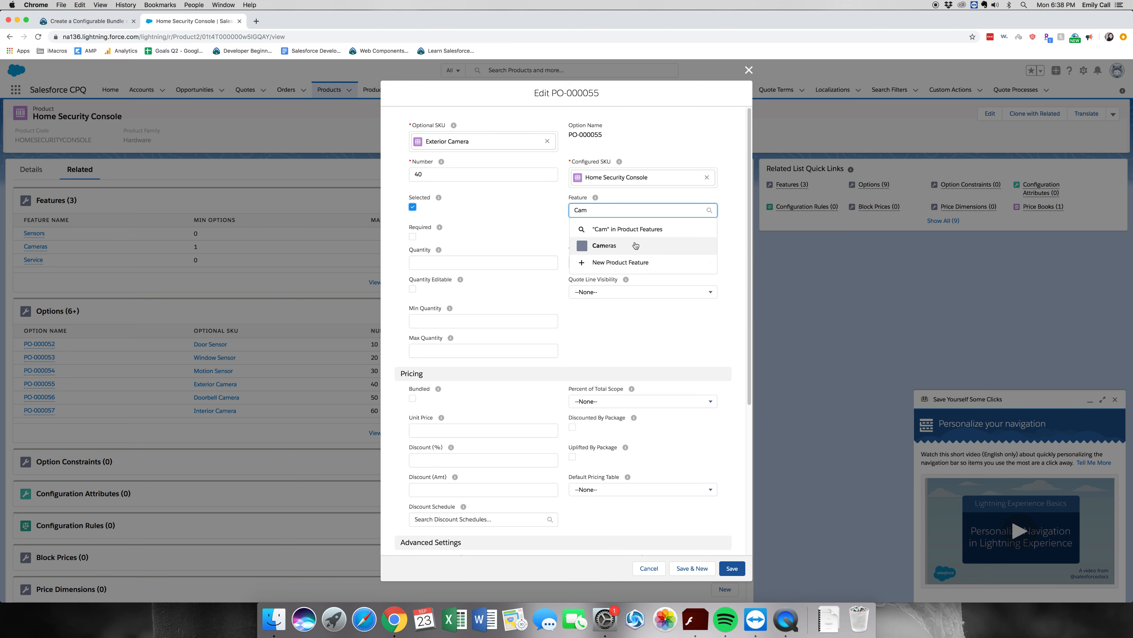
click(639, 244)
click(727, 563)
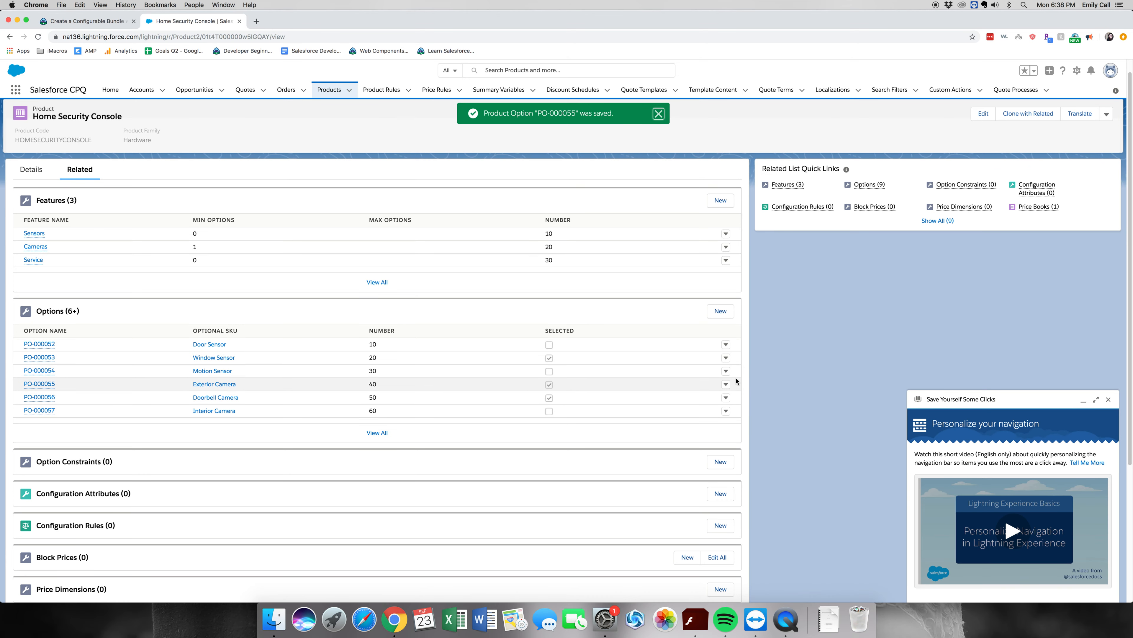
Assign the Doorbell Camera option to the Cameras feature and save it
click(727, 397)
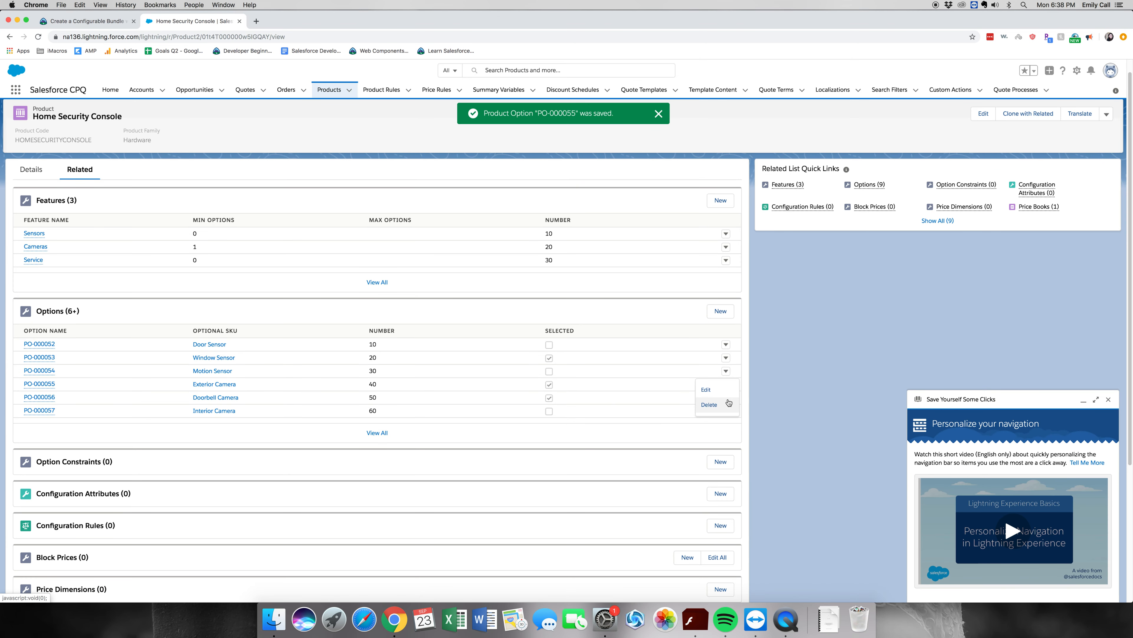
click(715, 391)
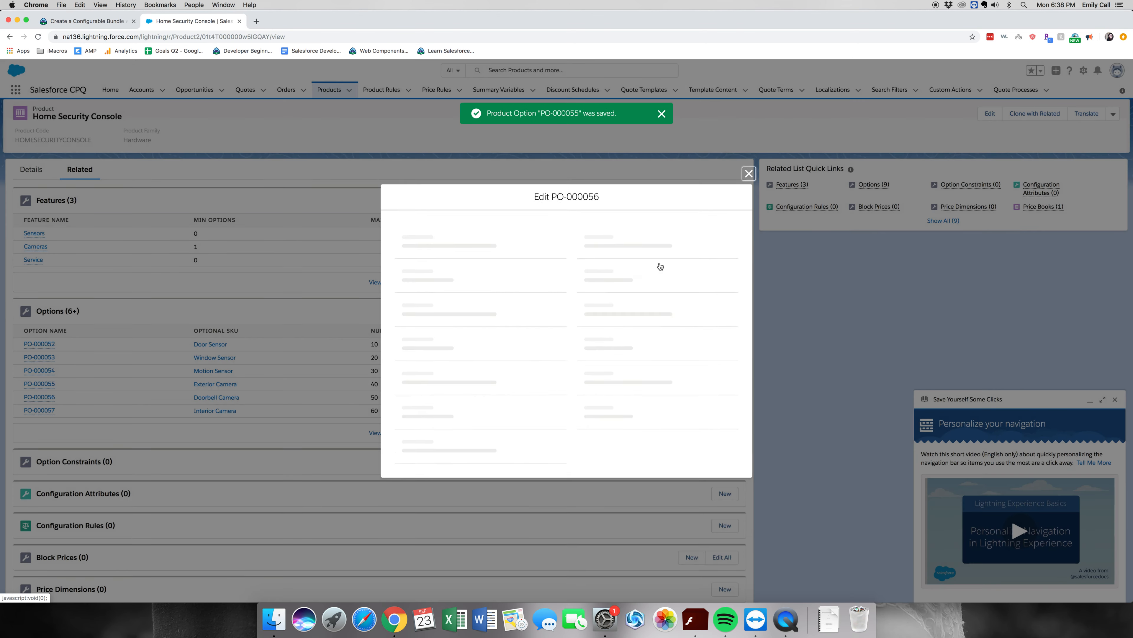
click(634, 210)
text(can)
key(BackSpace)
text(m)
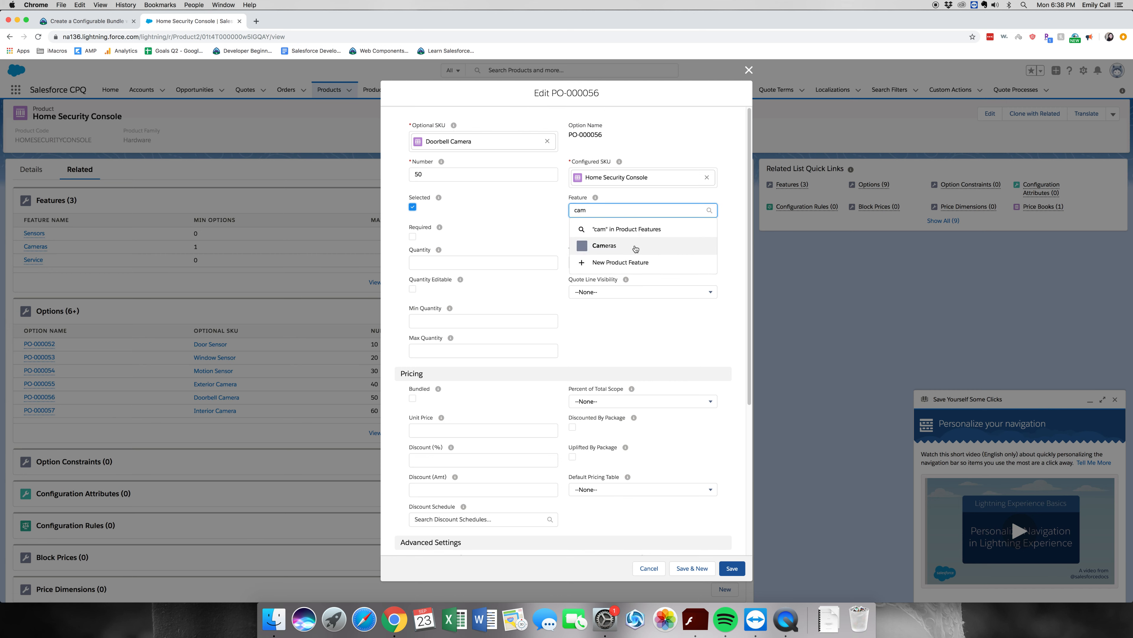
click(636, 244)
click(728, 574)
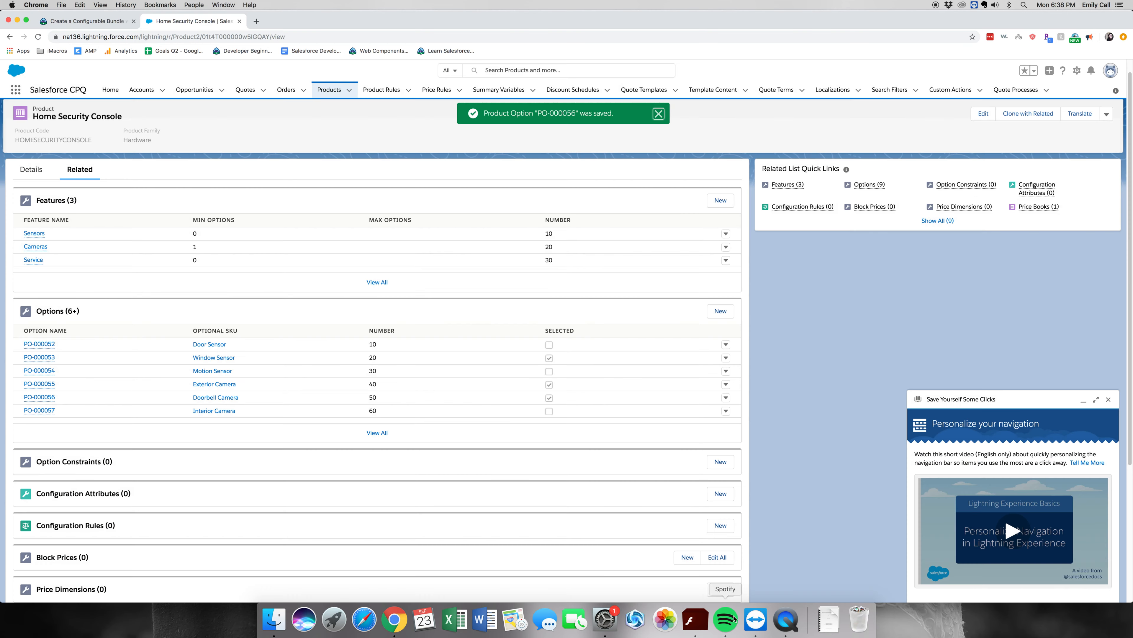
Assign the Interior Camera option to the Cameras feature and save it
click(726, 411)
click(706, 390)
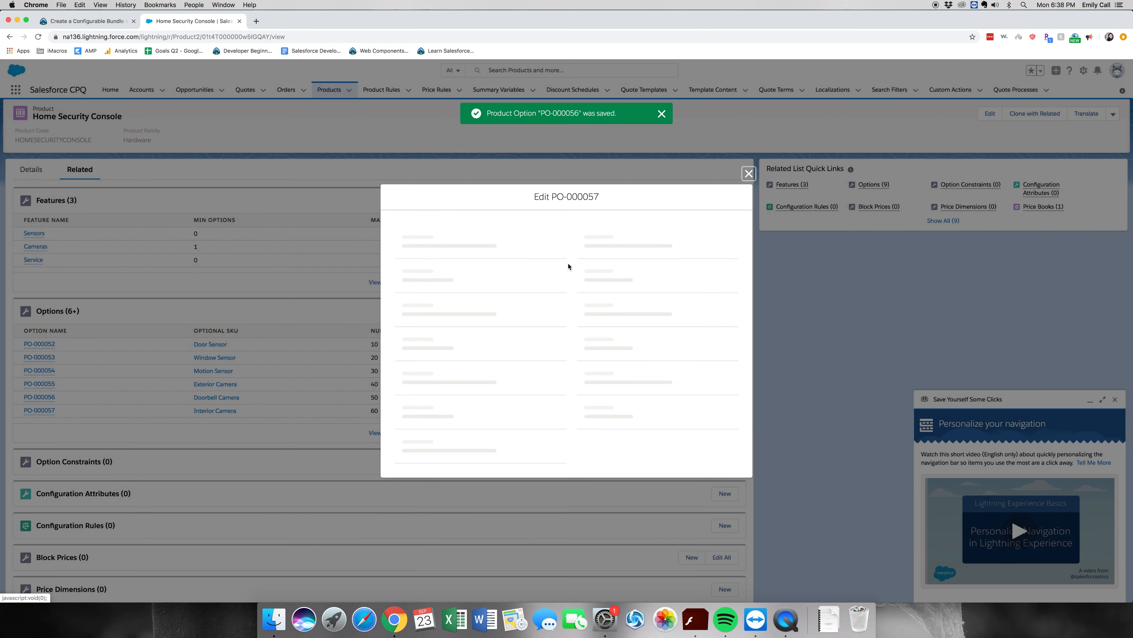
click(642, 210)
text(Cam)
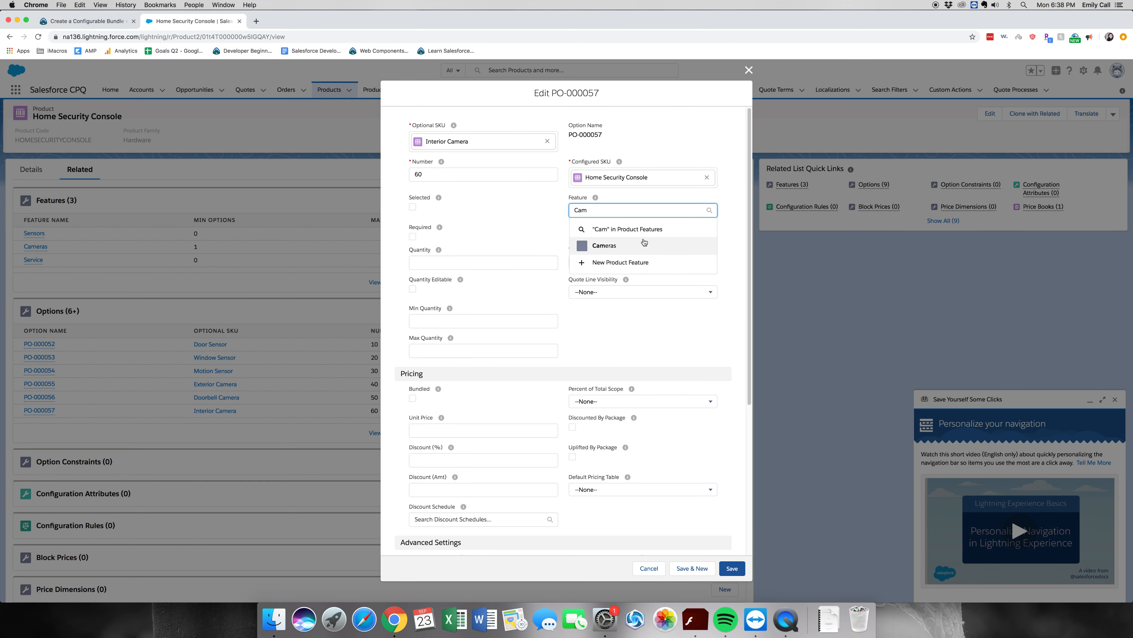
click(644, 245)
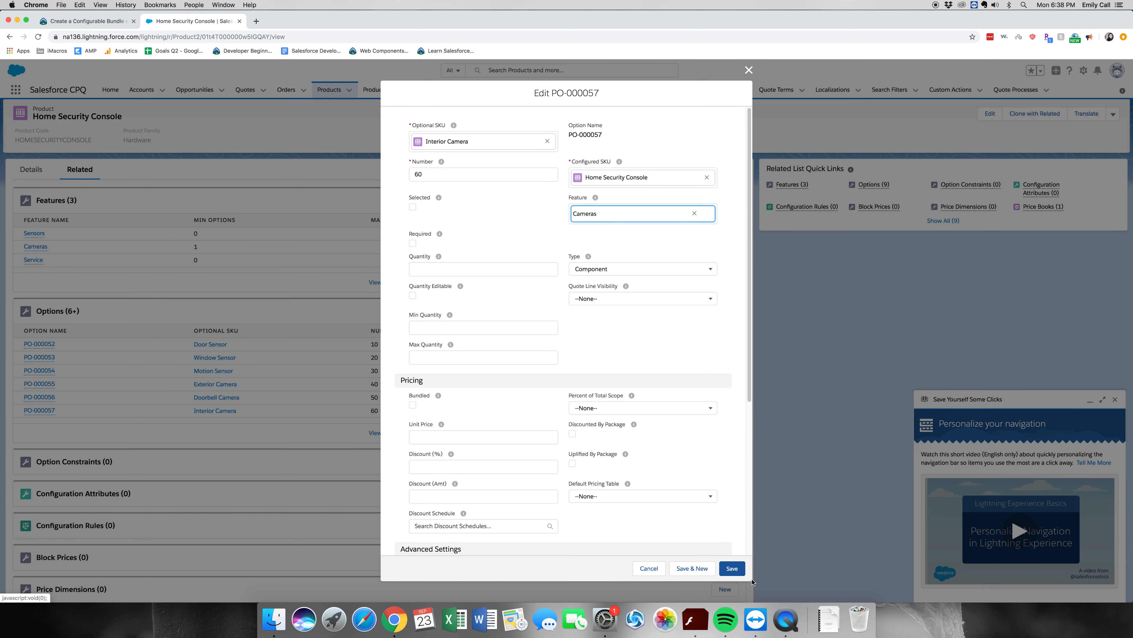
click(734, 570)
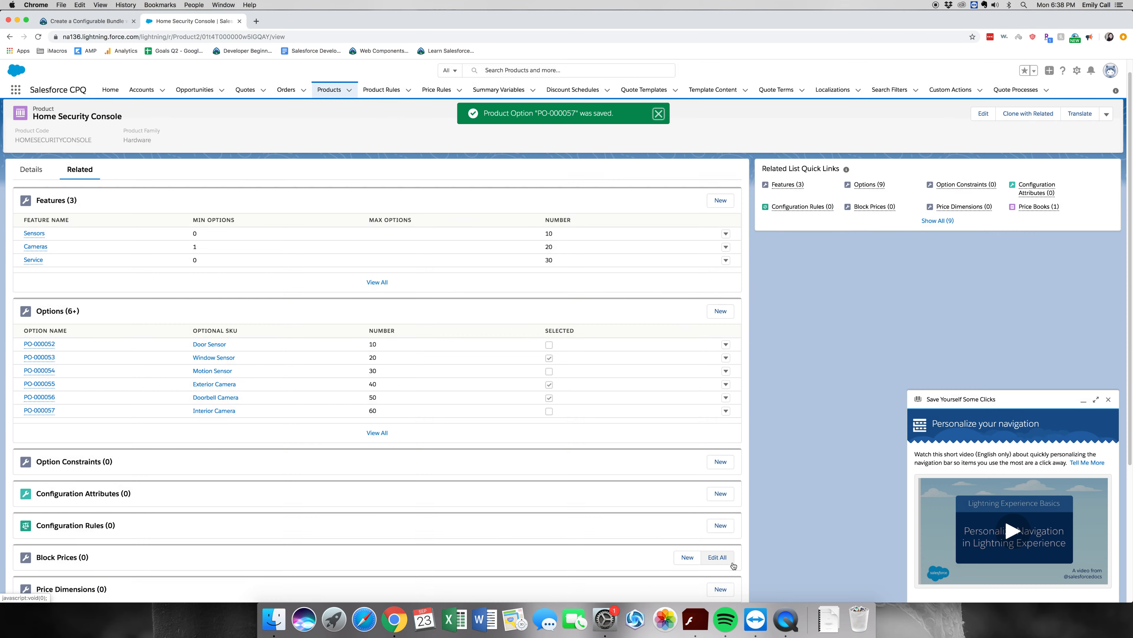
From the full options list, assign the Home Security Monitoring option to the Service feature and save it
click(378, 432)
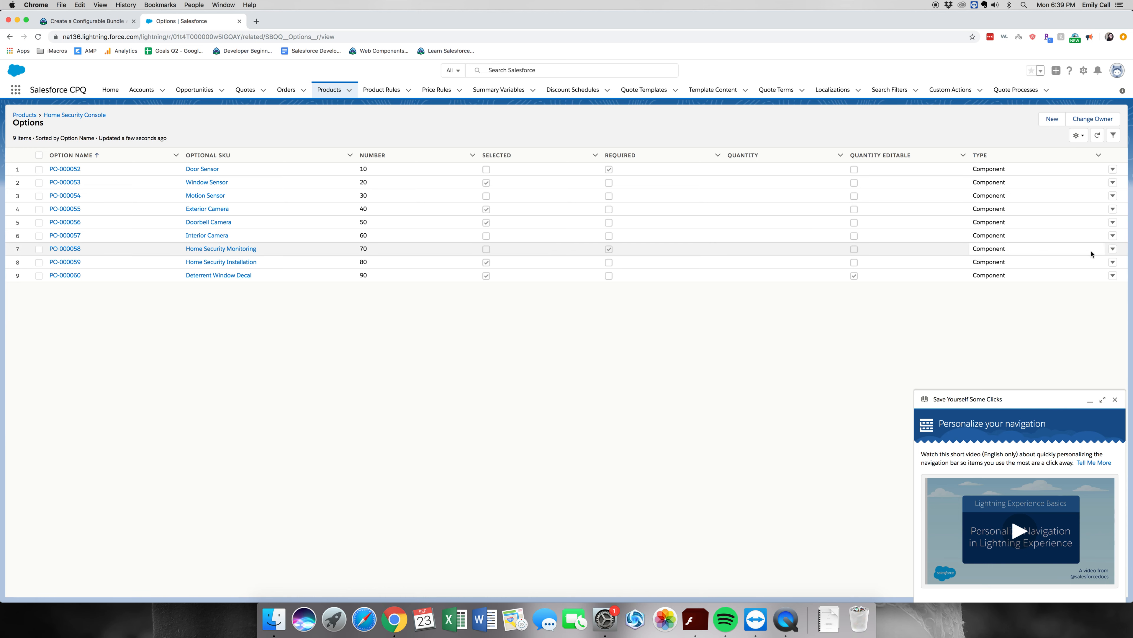
click(1113, 249)
click(1102, 265)
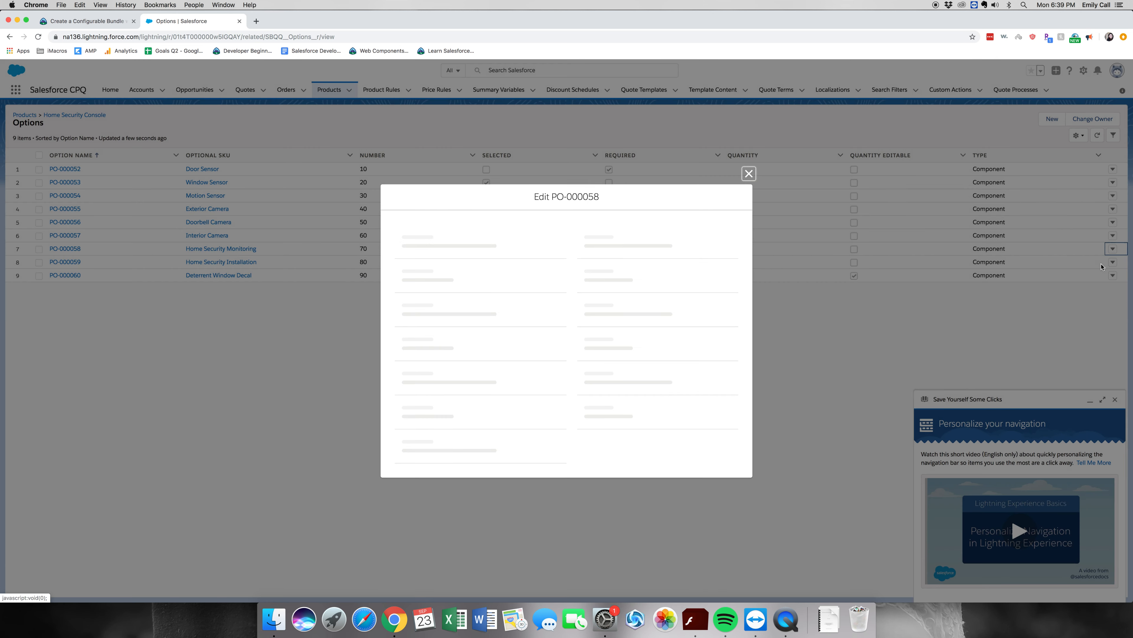
click(638, 210)
text(Ser)
click(624, 245)
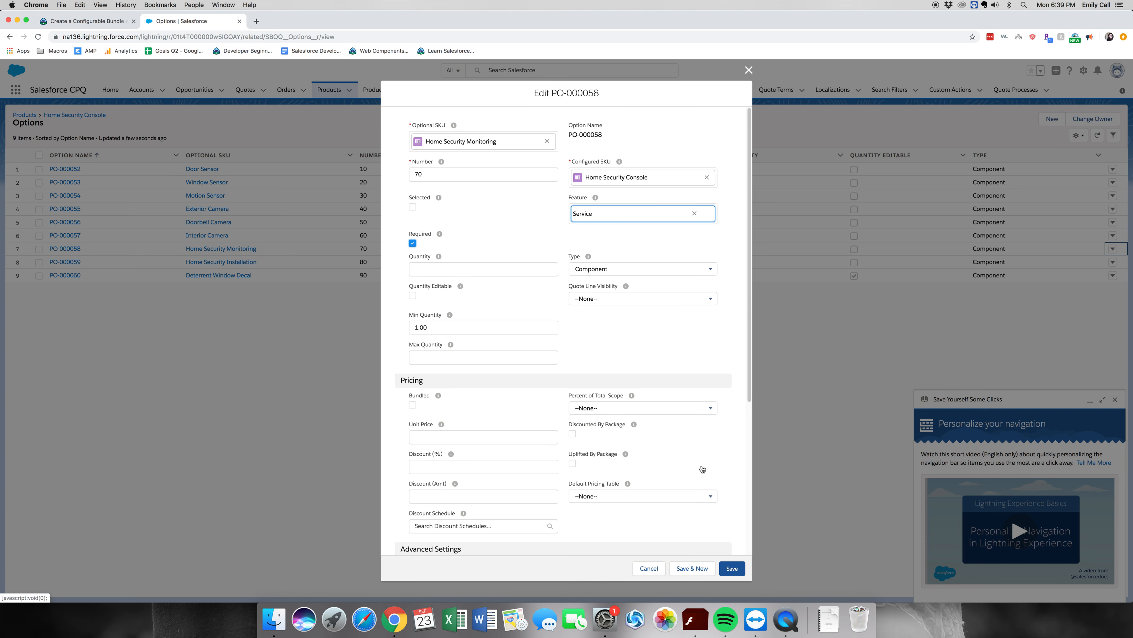
click(739, 566)
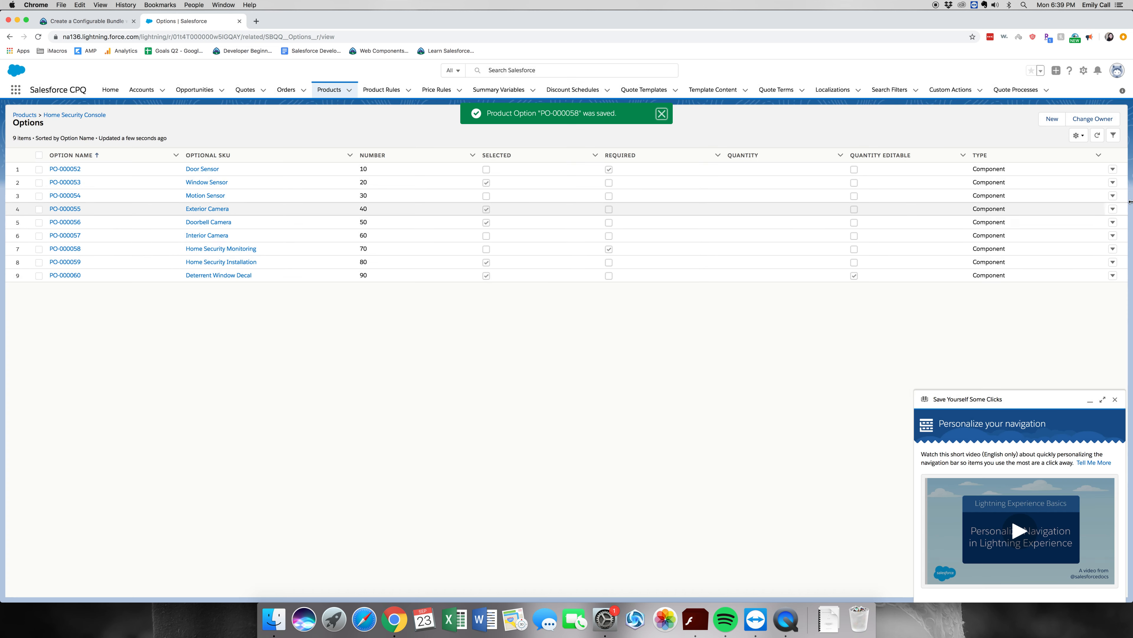
Assign the Home Security Installation option to the Service feature and save it
click(1114, 263)
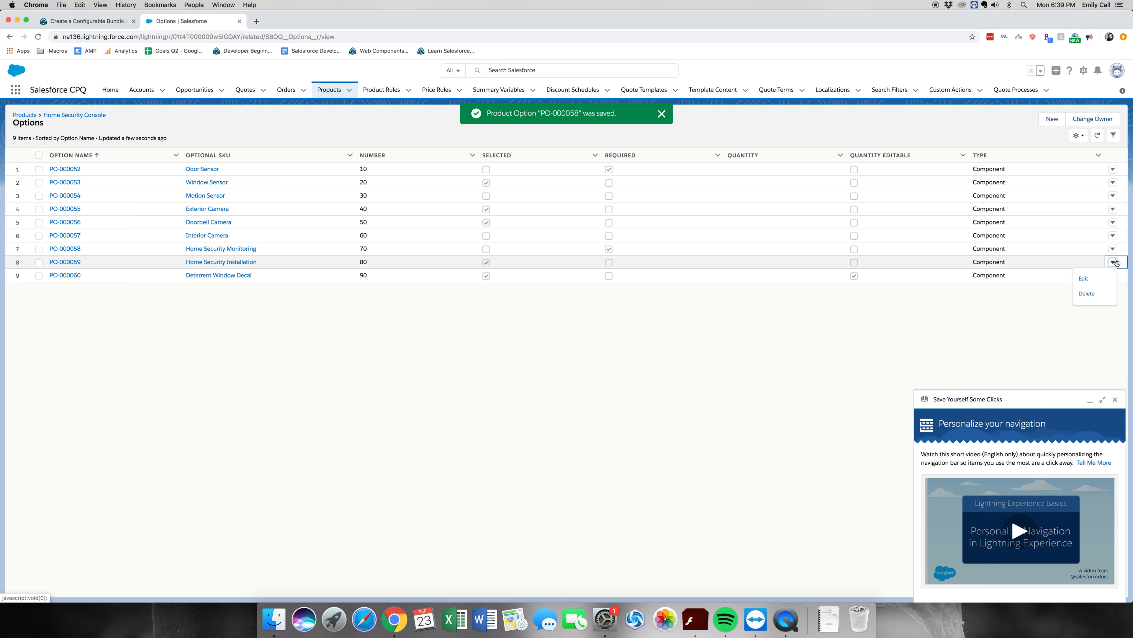
click(1084, 278)
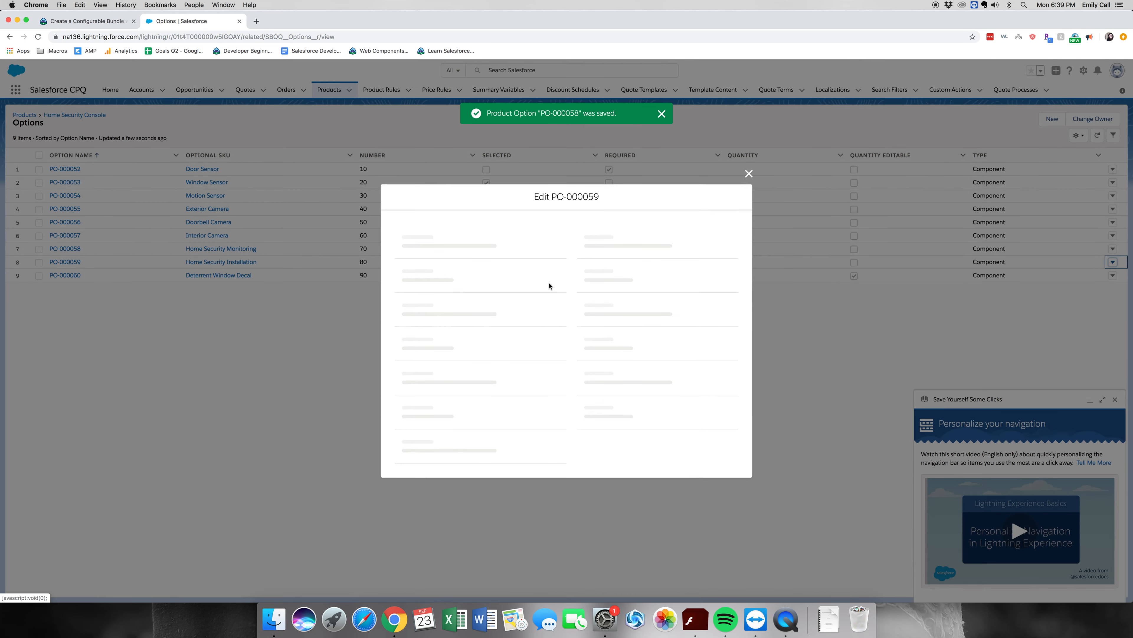
click(608, 211)
text(S)
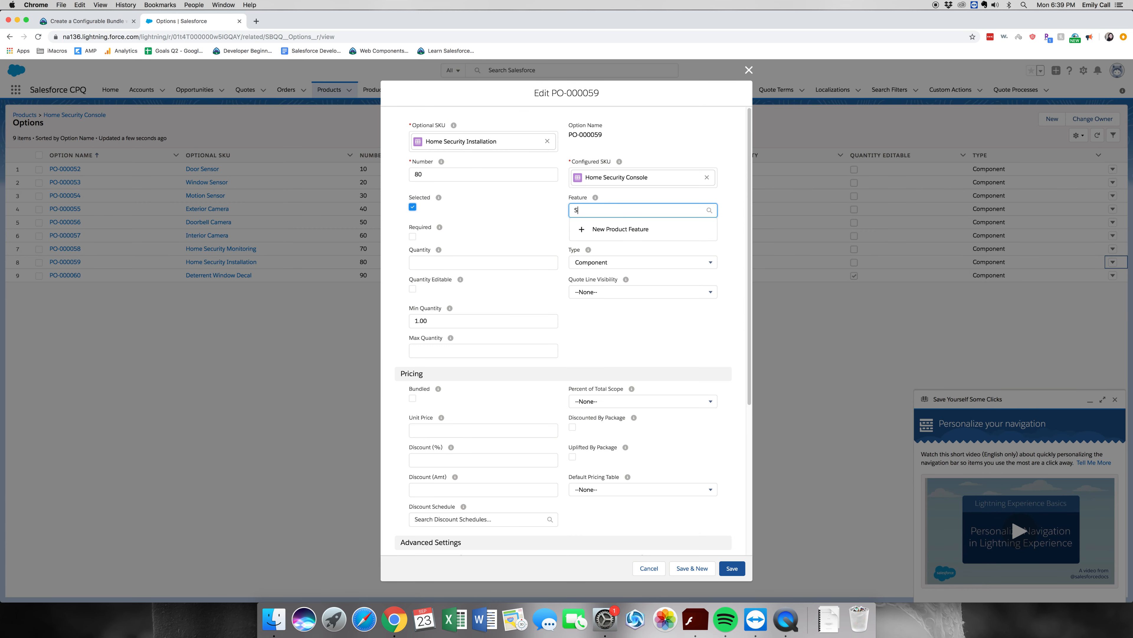
text(er)
click(609, 250)
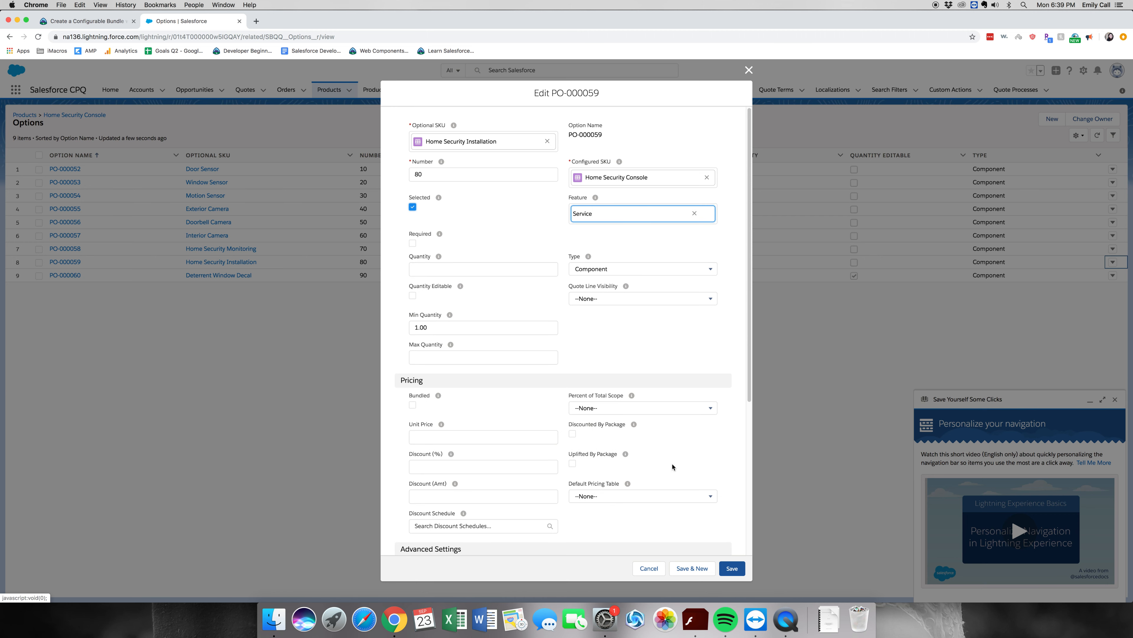
click(731, 567)
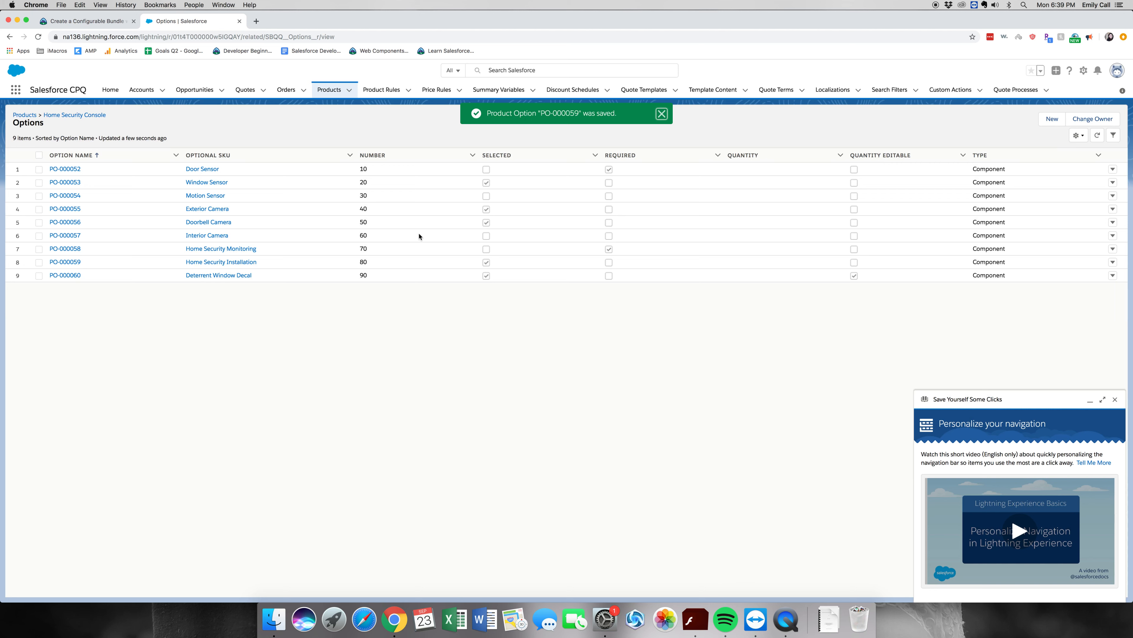
Find The Fernando Estate in the All Accounts list and open the account's primary quote
click(138, 92)
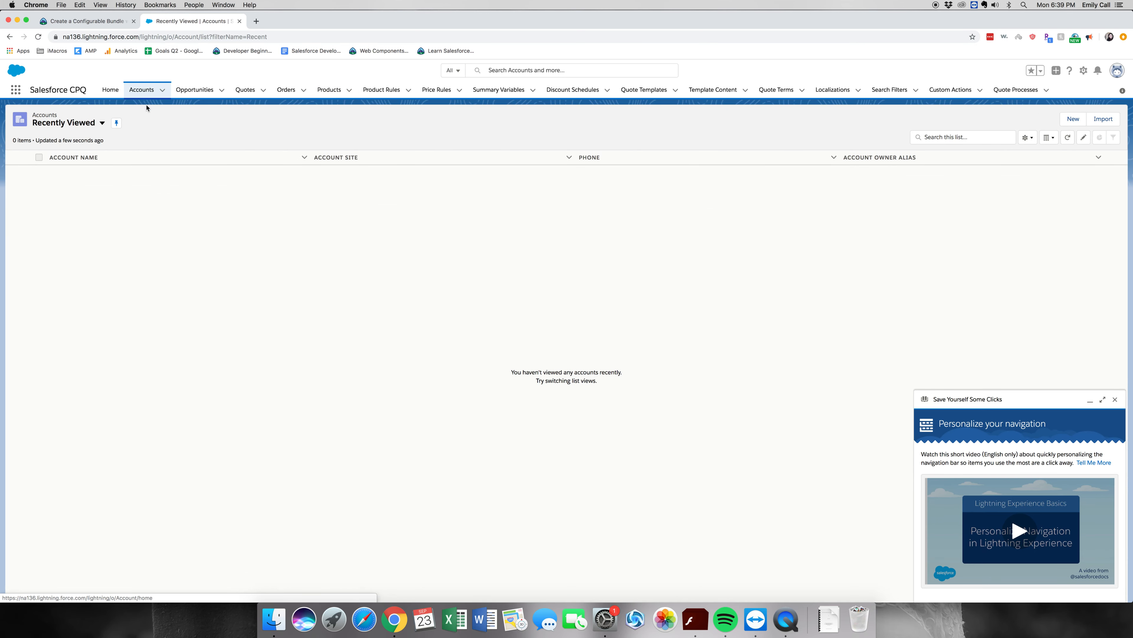
click(102, 122)
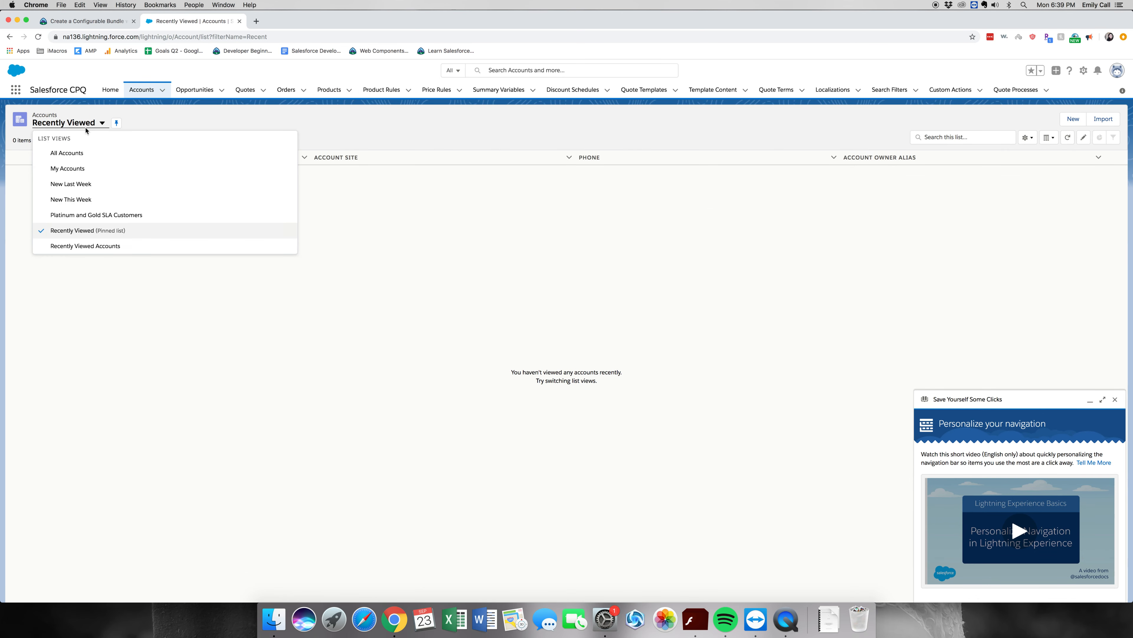
click(89, 158)
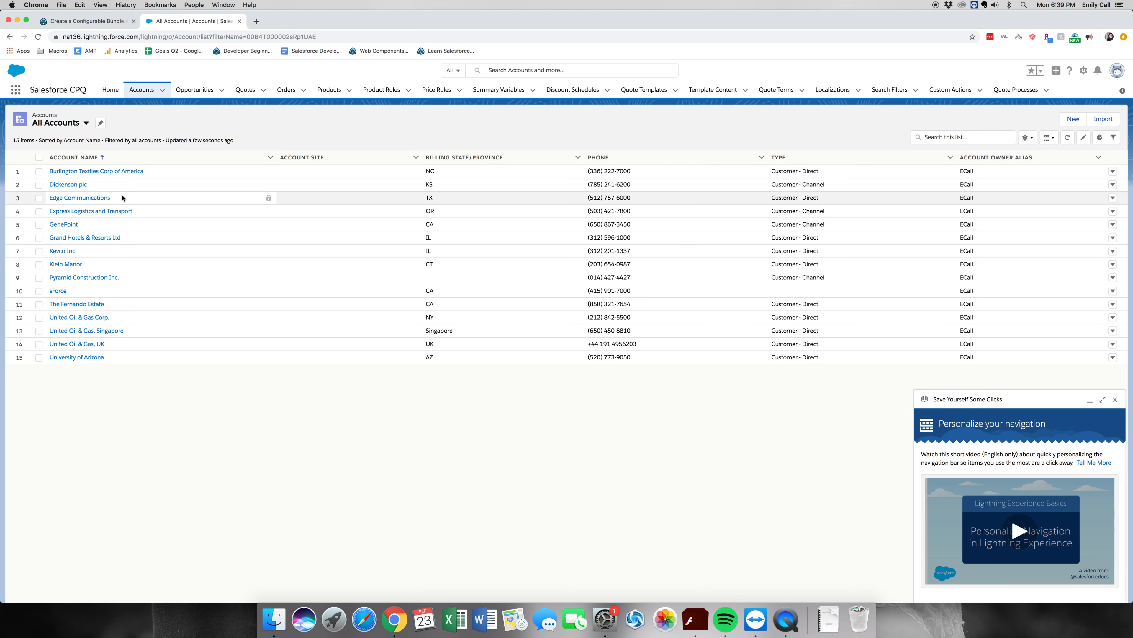
click(87, 307)
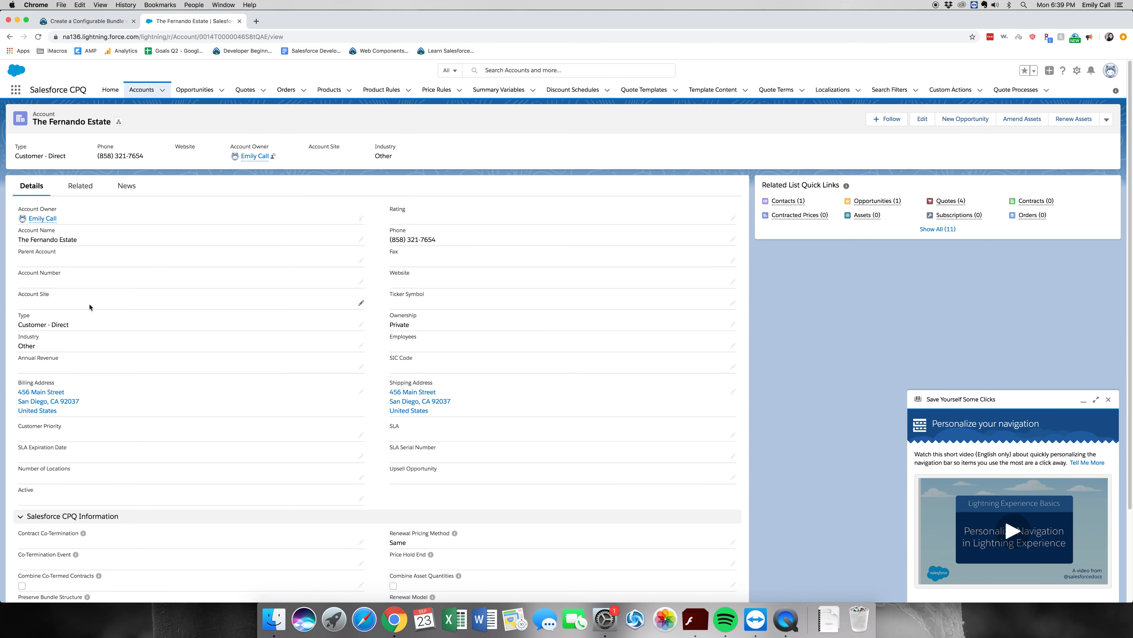
click(80, 194)
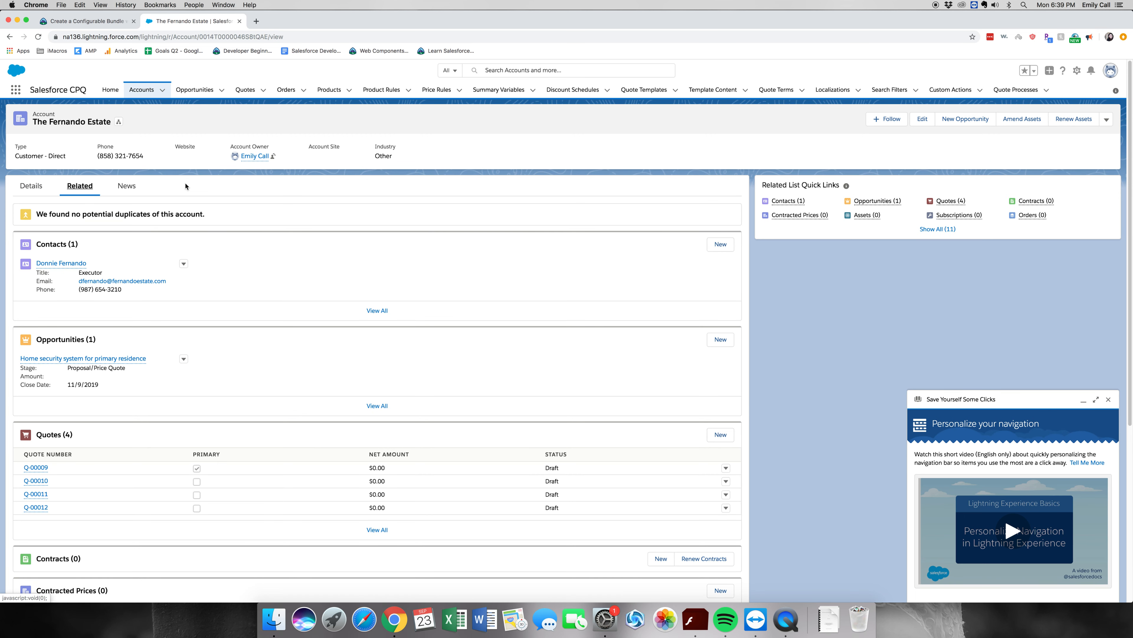
mouse_move(39, 470)
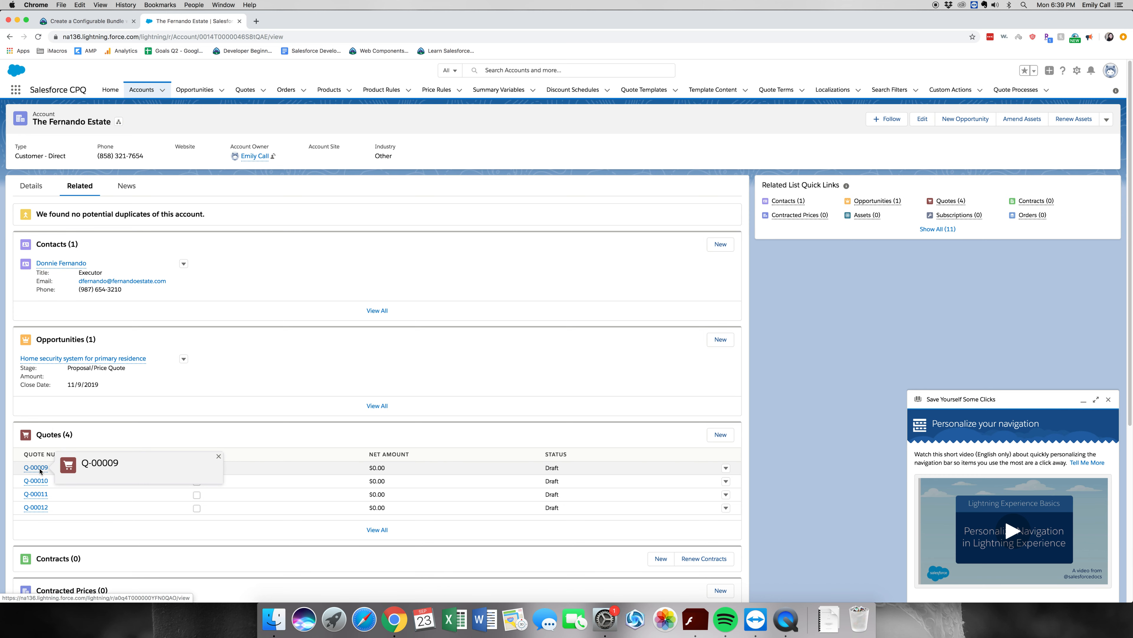
click(40, 467)
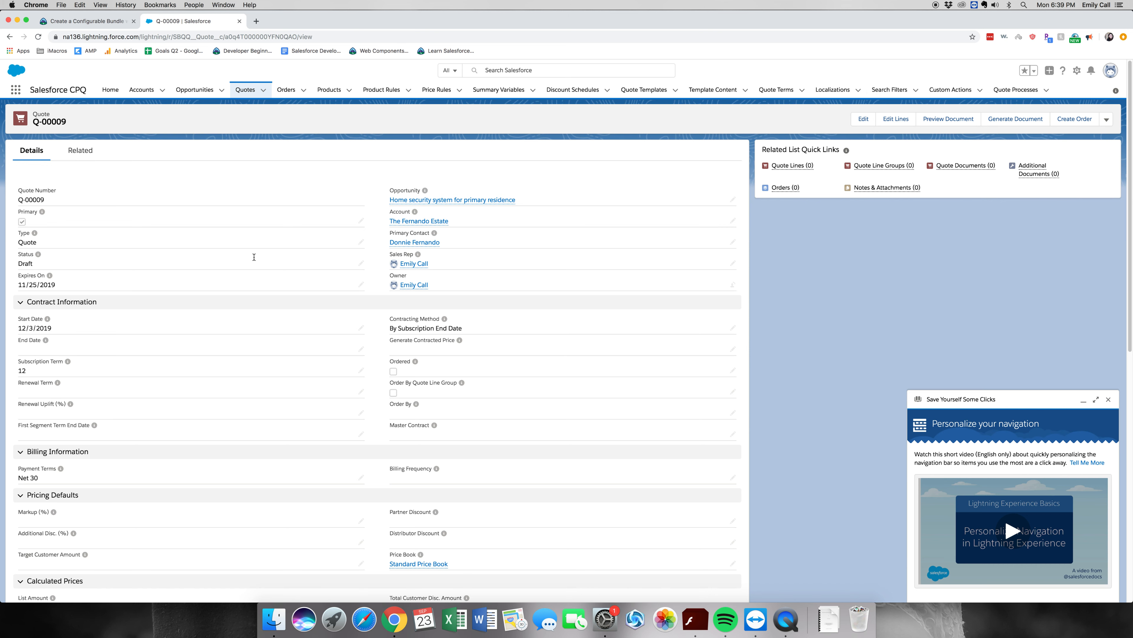
Edit the quote's lines, search the products for "Home security", add the Home Security Console and save the quote
click(895, 120)
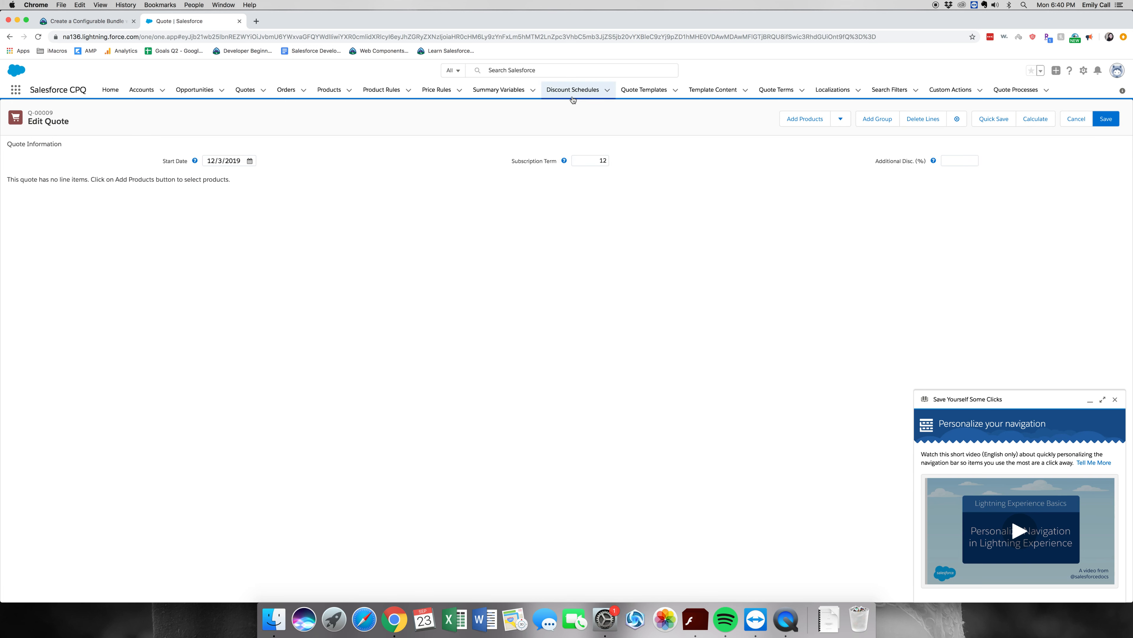
click(785, 123)
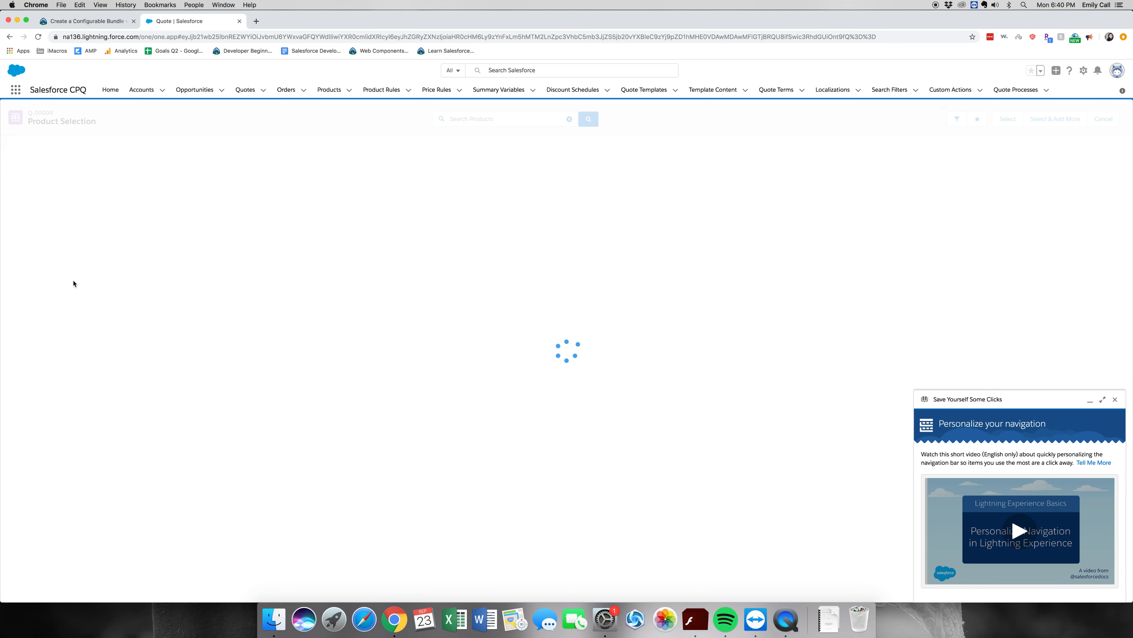
click(483, 123)
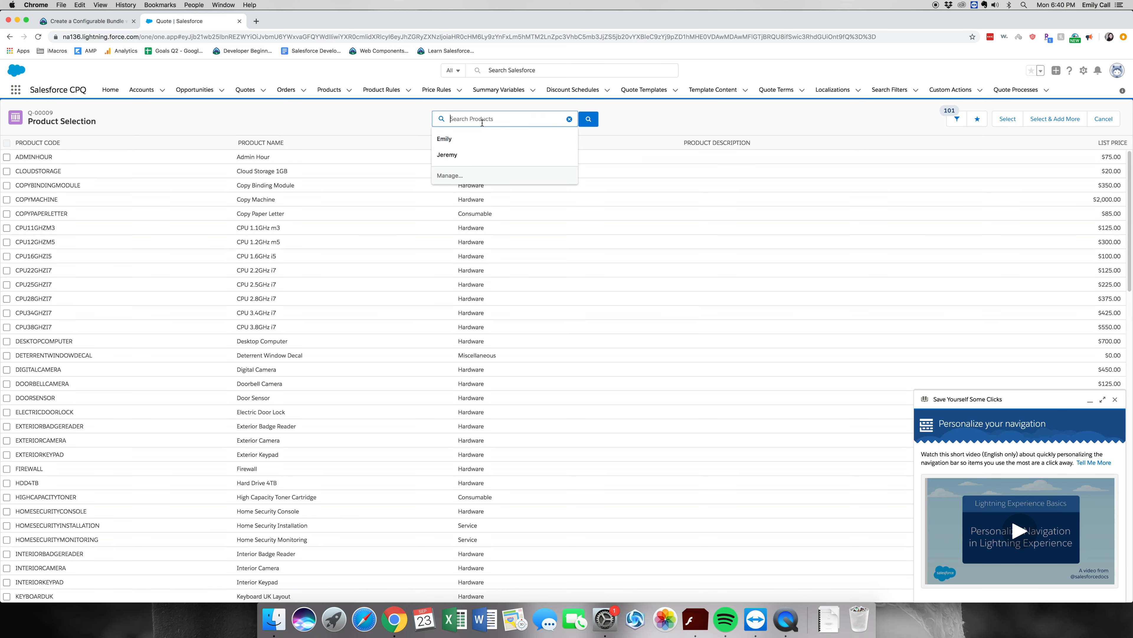
text(Home security)
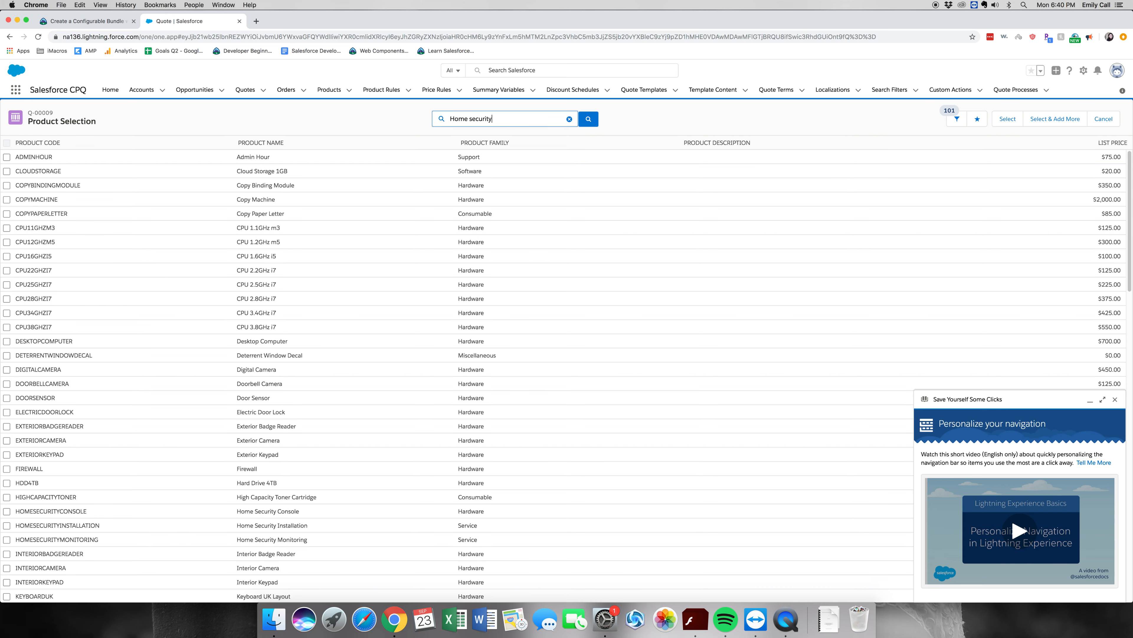
key(Return)
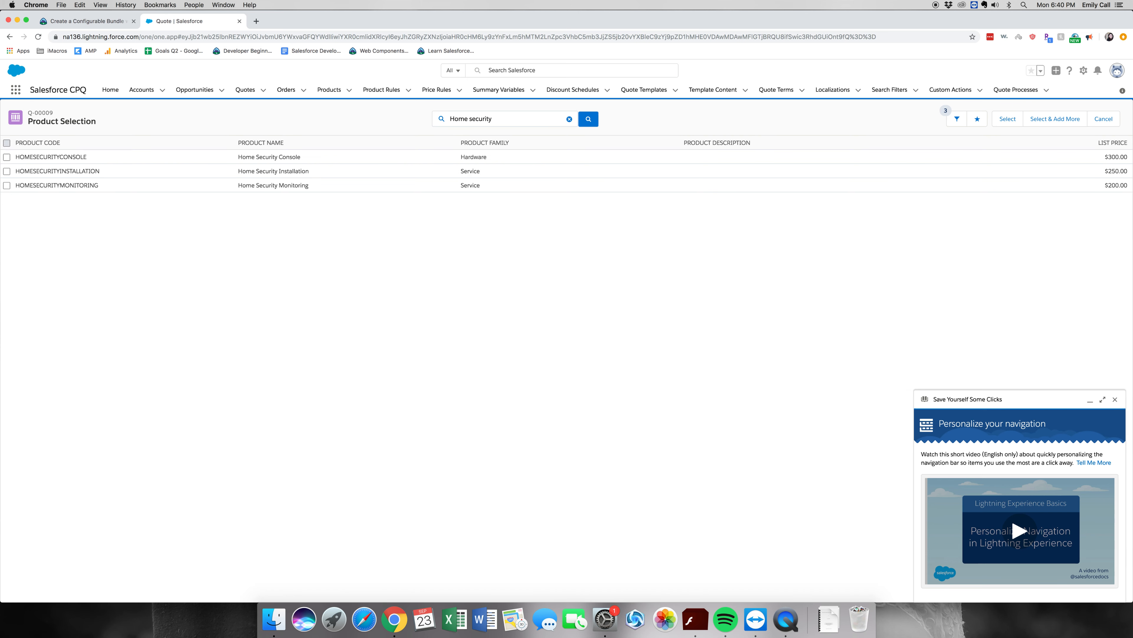
click(7, 157)
click(1008, 120)
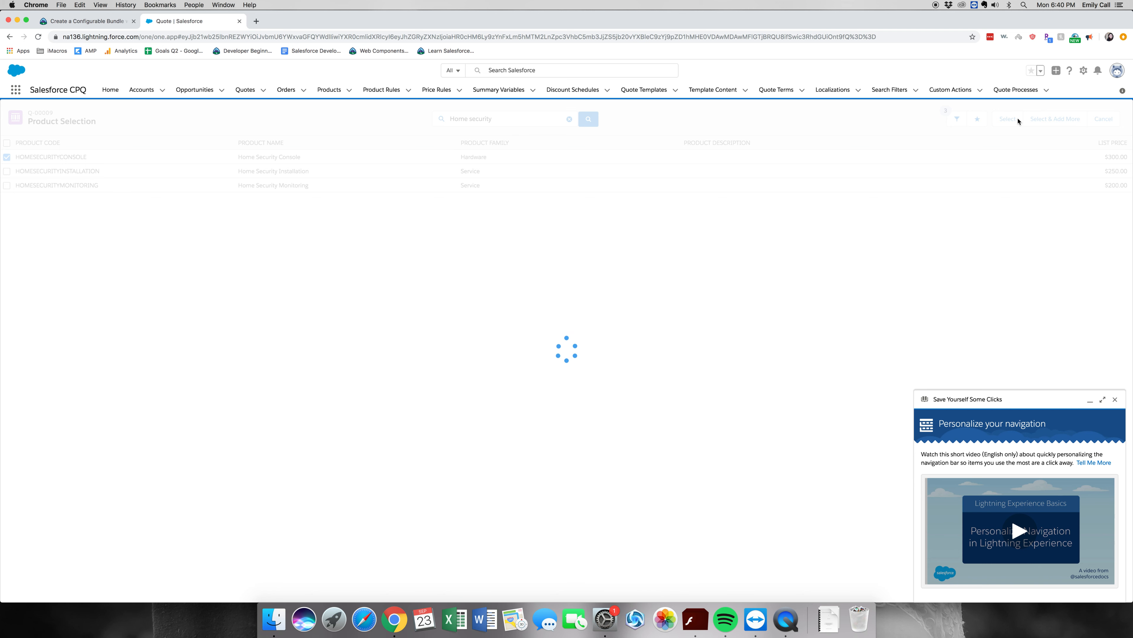
click(1115, 399)
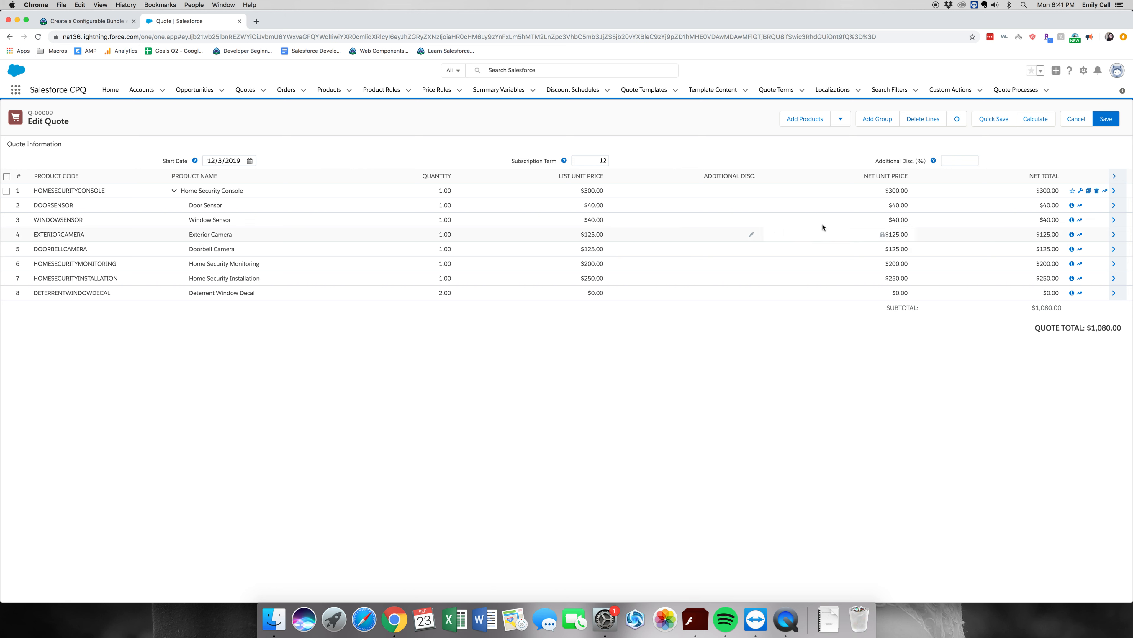
click(1108, 120)
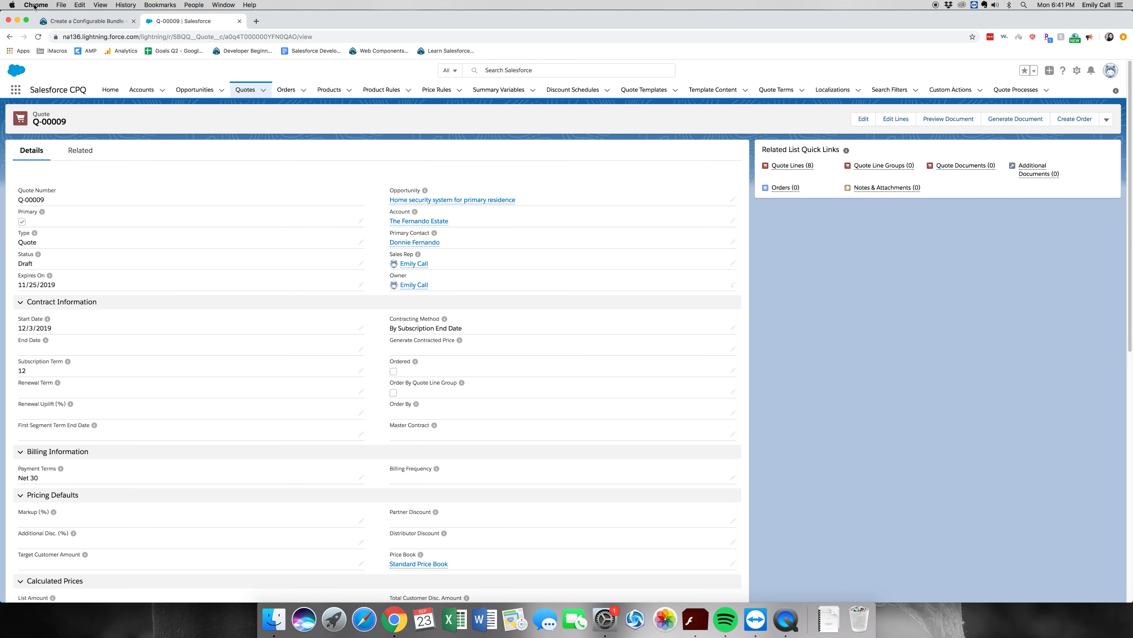
Return to the Trailhead project page and verify the step to earn 100 points
click(115, 23)
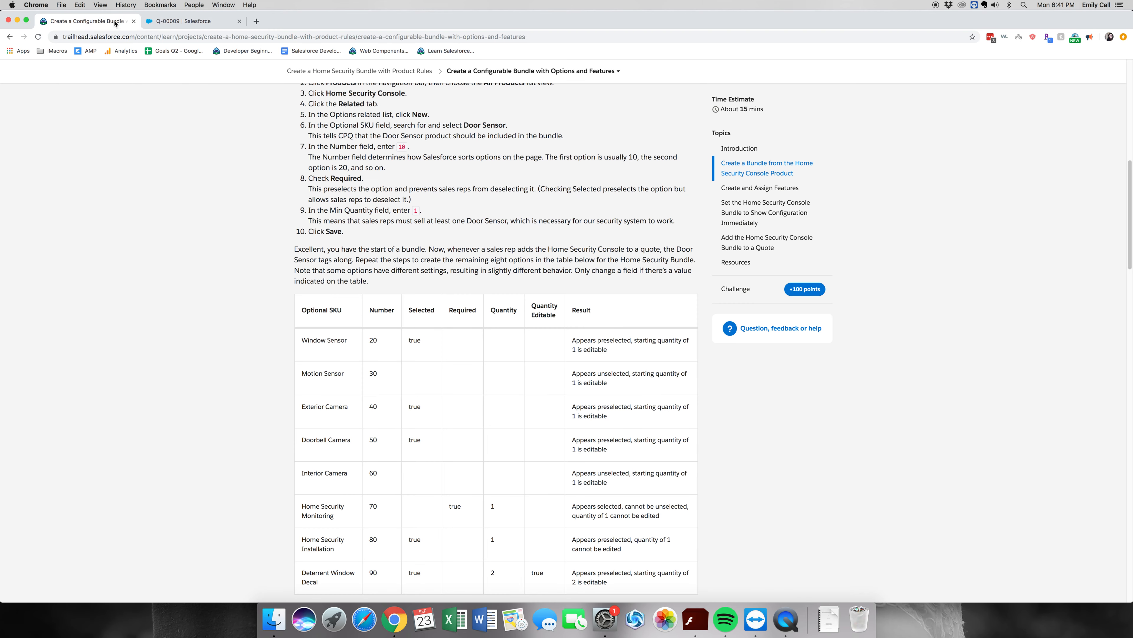
scroll(392, 440, down, 20)
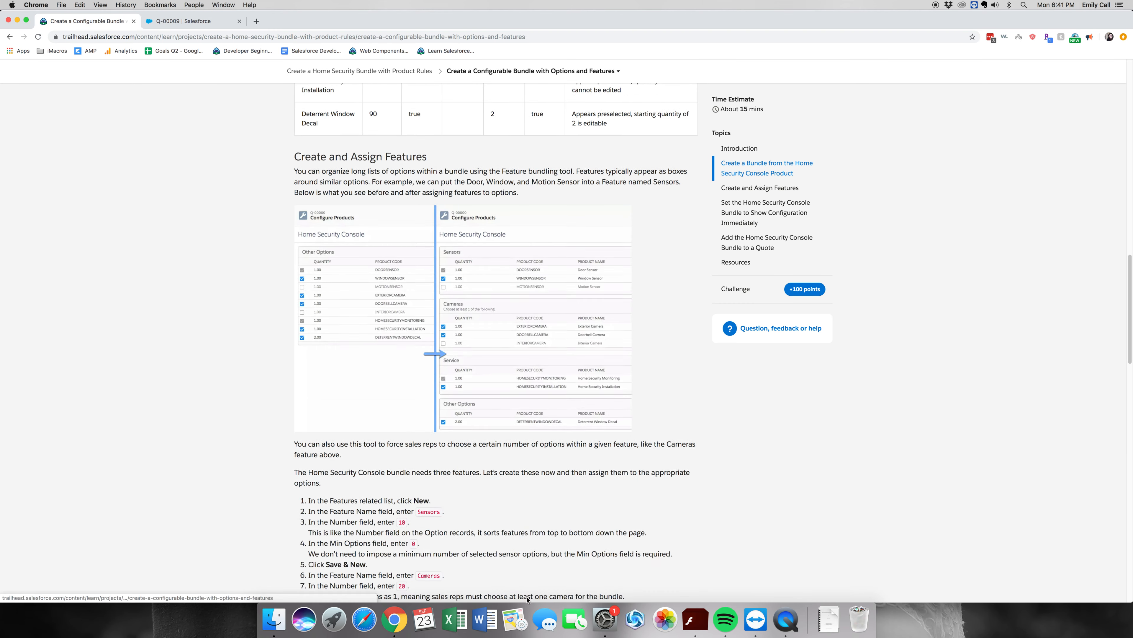
scroll(384, 569, down, 3)
click(395, 357)
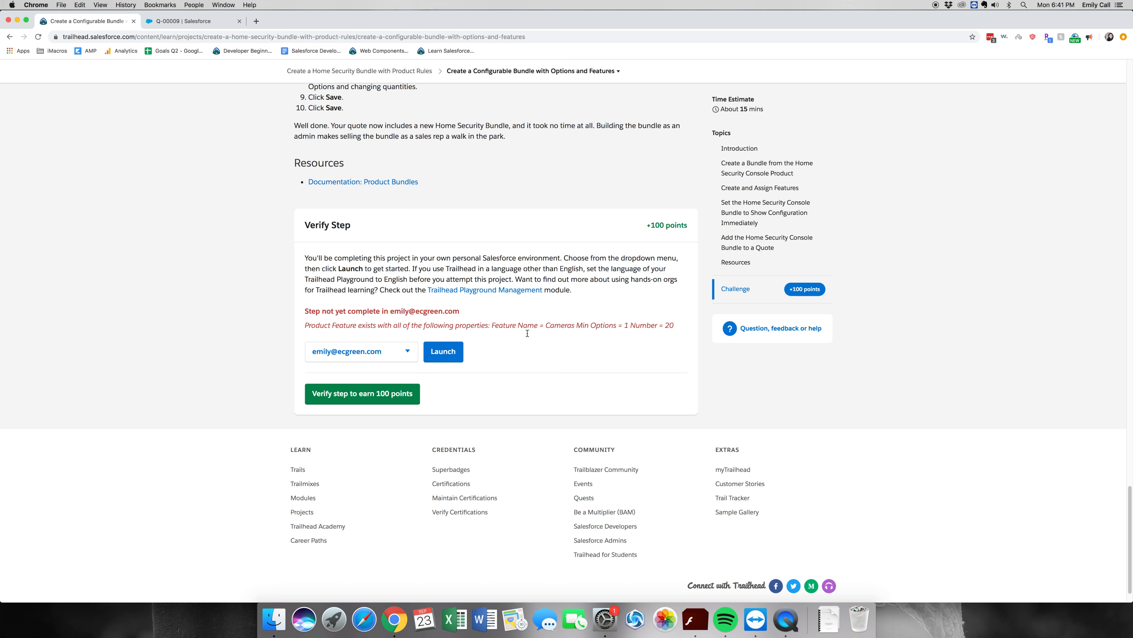
Examine the Product Feature requirements given in the Verify Step feedback
drag(342, 326, 612, 328)
click(626, 351)
drag(362, 325, 555, 328)
click(539, 328)
click(558, 327)
Switch back to Salesforce and open the Home Security Console product's related records to check its features
click(187, 21)
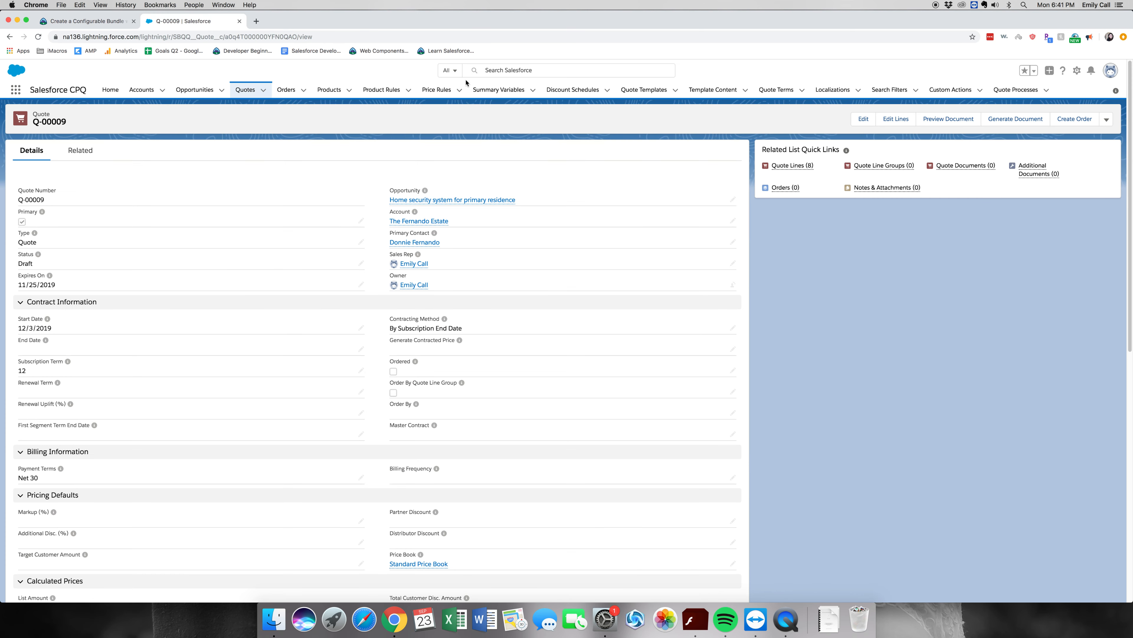
click(328, 90)
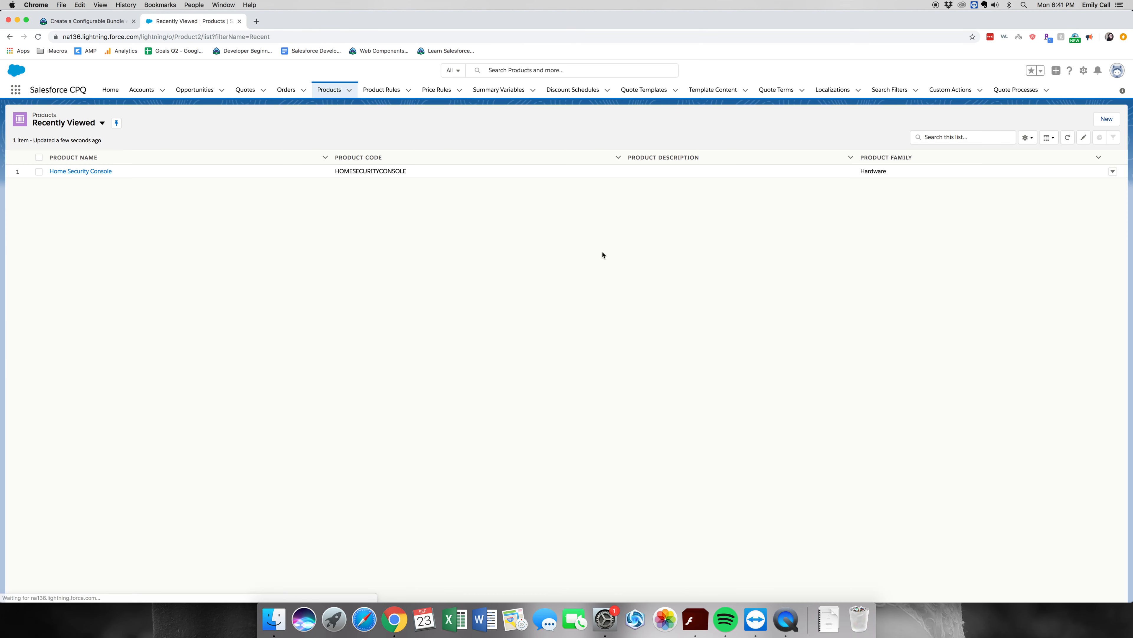
click(101, 171)
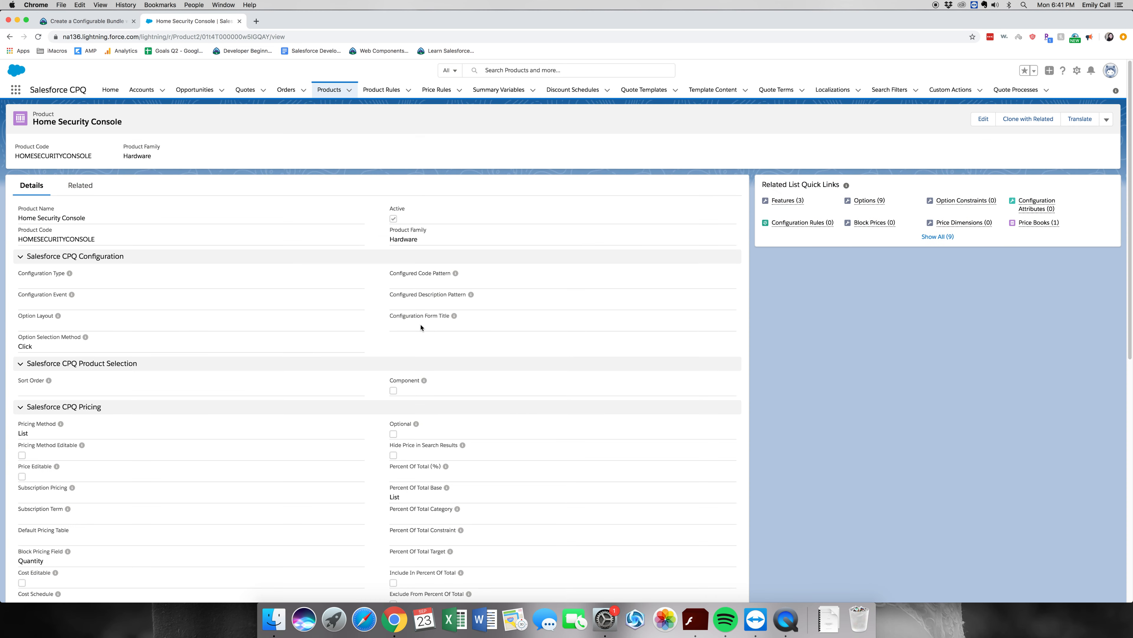
click(81, 185)
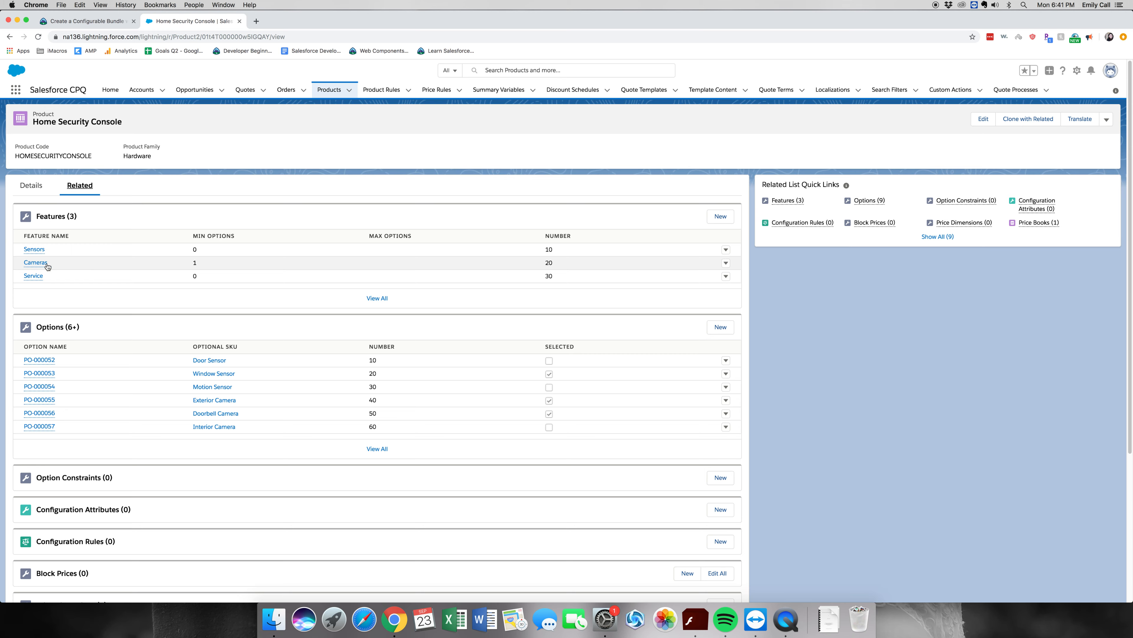
Open the Cameras feature record and compare its values with Trailhead's Create and Assign Features instructions
click(36, 262)
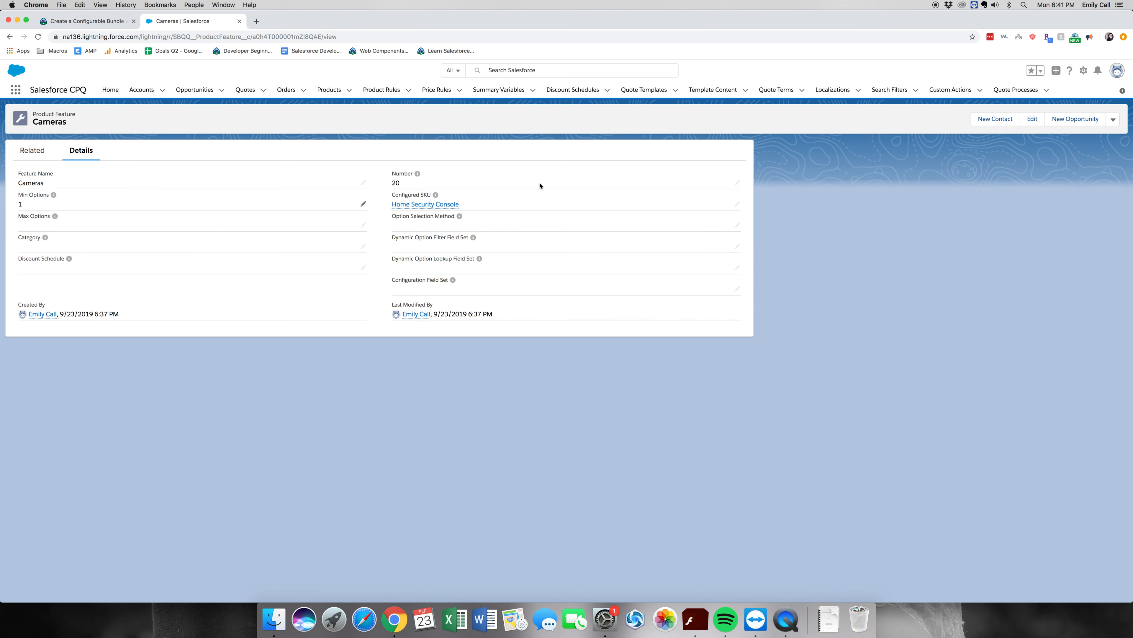
click(71, 22)
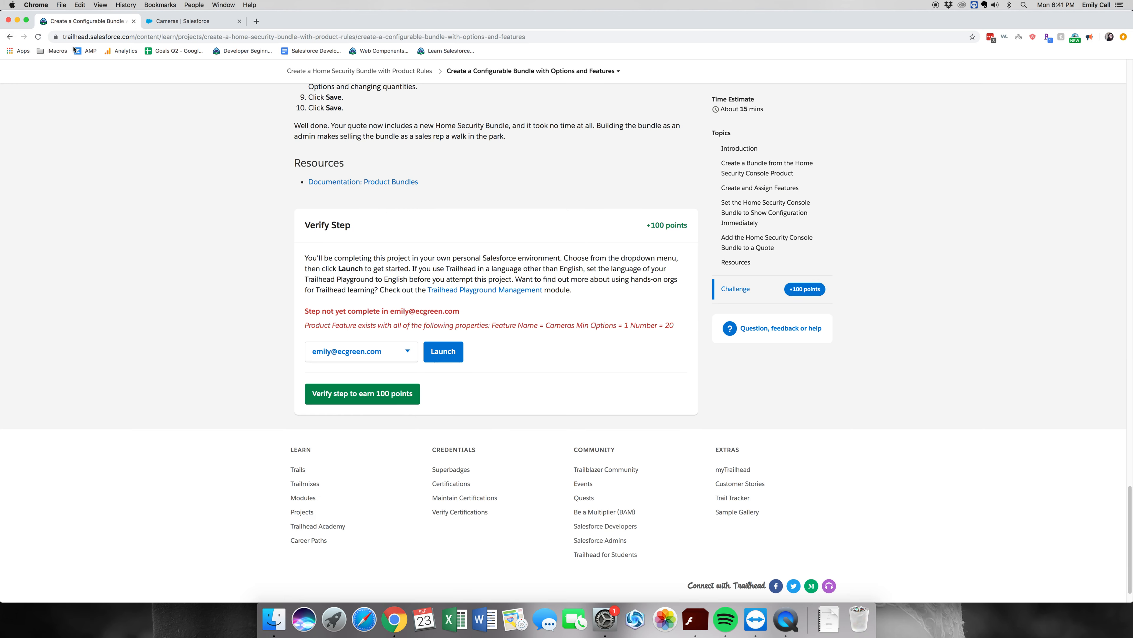
scroll(411, 220, up, 20)
scroll(411, 220, up, 5)
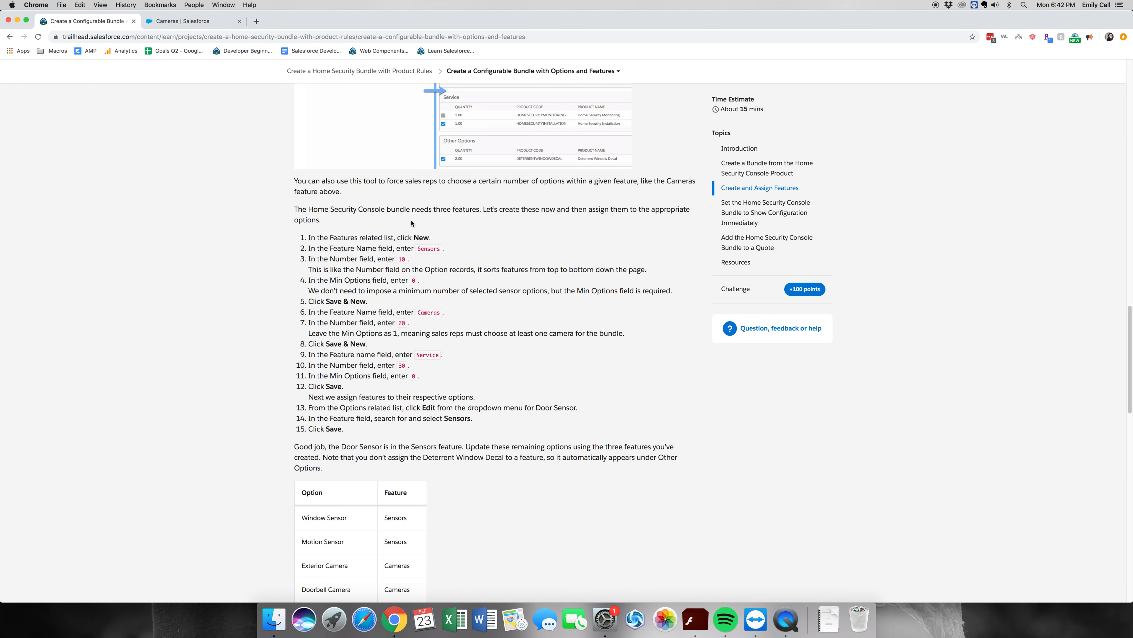
scroll(413, 227, up, 1)
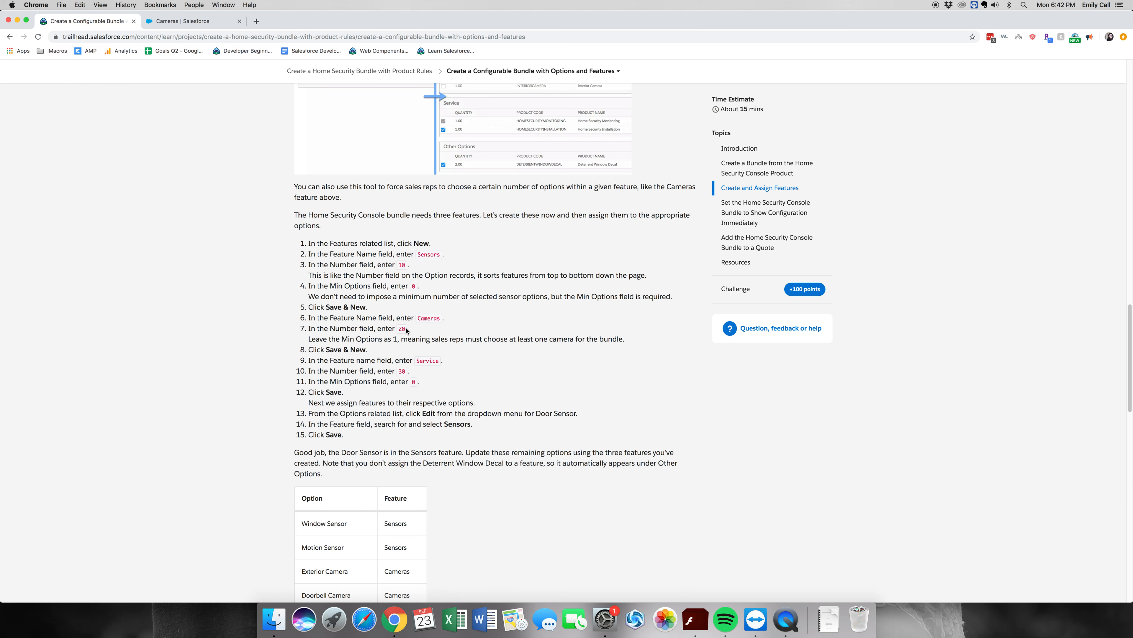
mouse_move(405, 329)
mouse_down()
mouse_move(317, 329)
mouse_move(404, 329)
mouse_up()
click(178, 21)
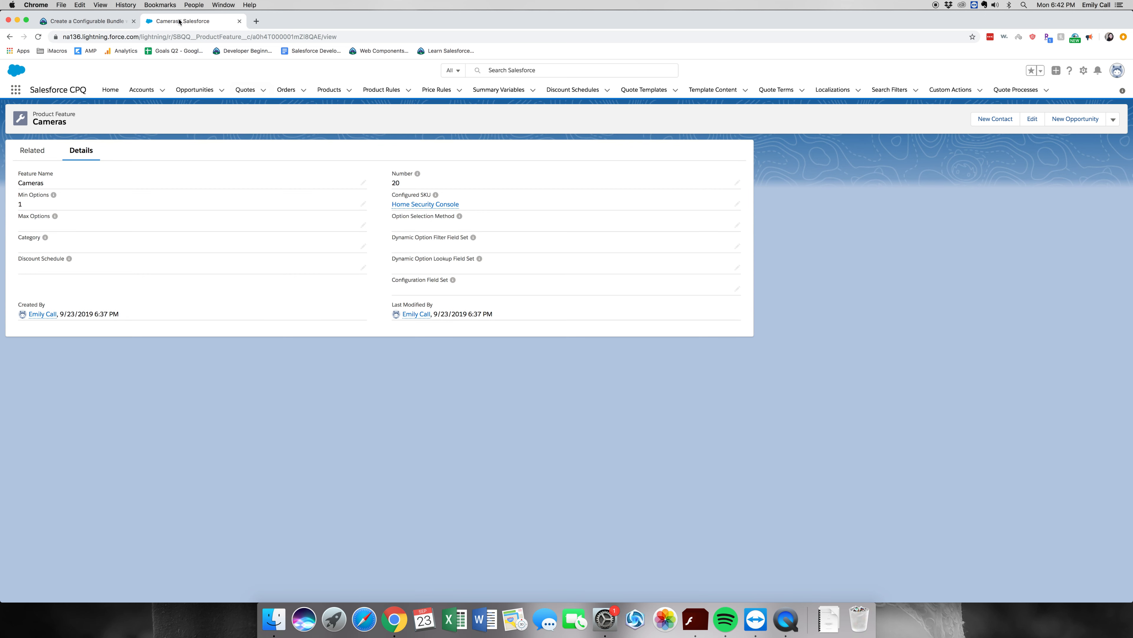
Reread the Product Feature requirements in Trailhead's Verify Step feedback and check them against the Cameras record in Salesforce
click(63, 22)
scroll(491, 464, down, 10)
scroll(491, 464, down, 15)
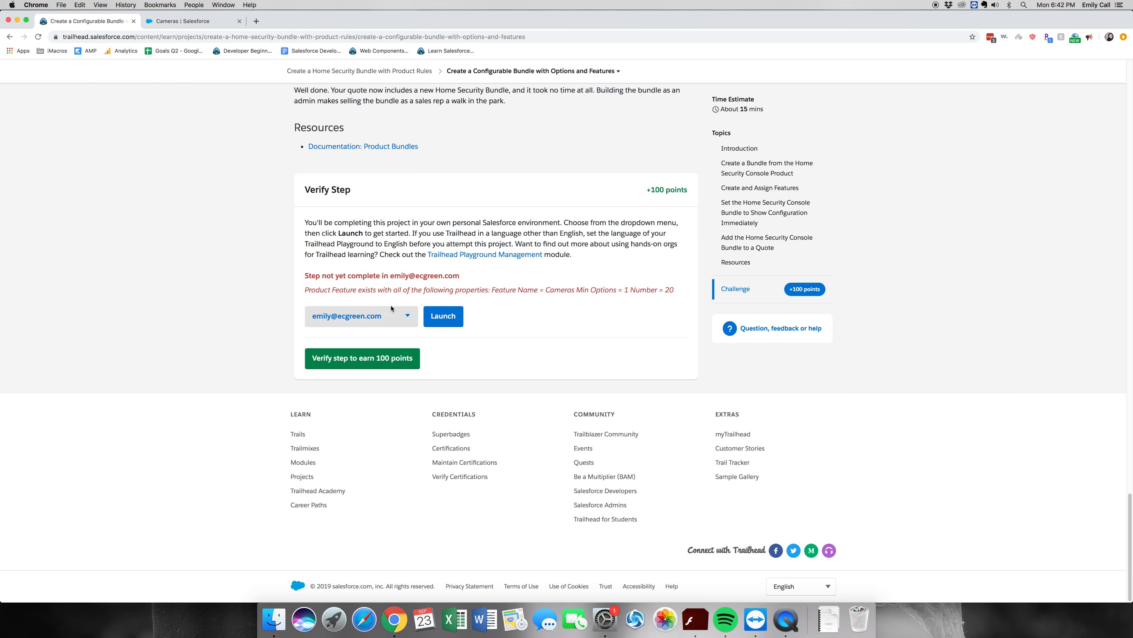
drag(331, 290, 384, 296)
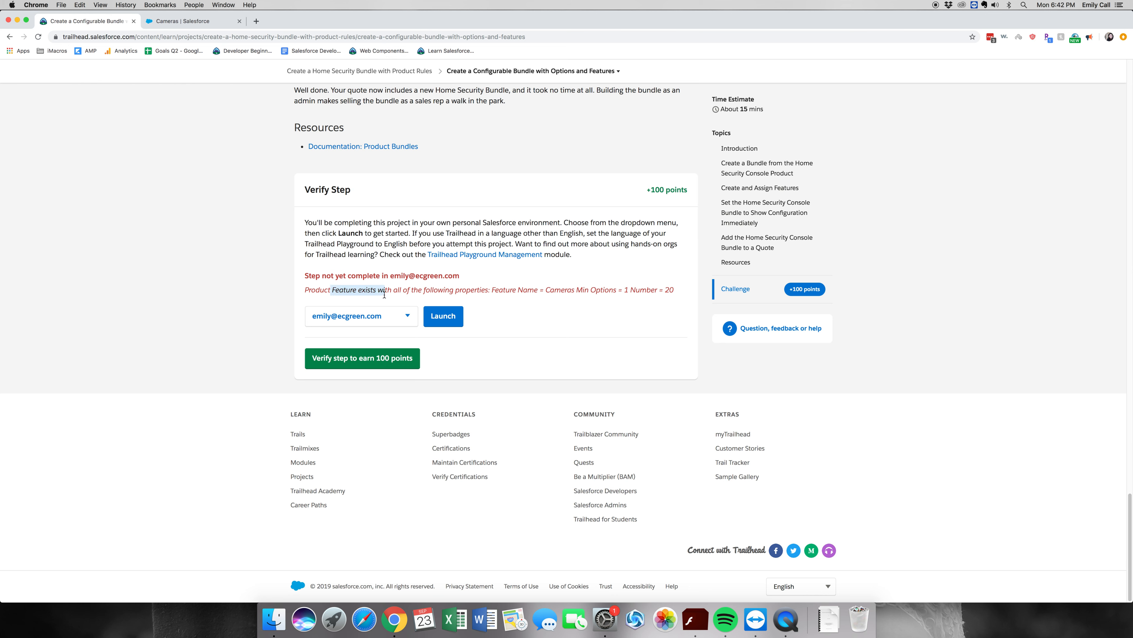
click(396, 292)
click(199, 22)
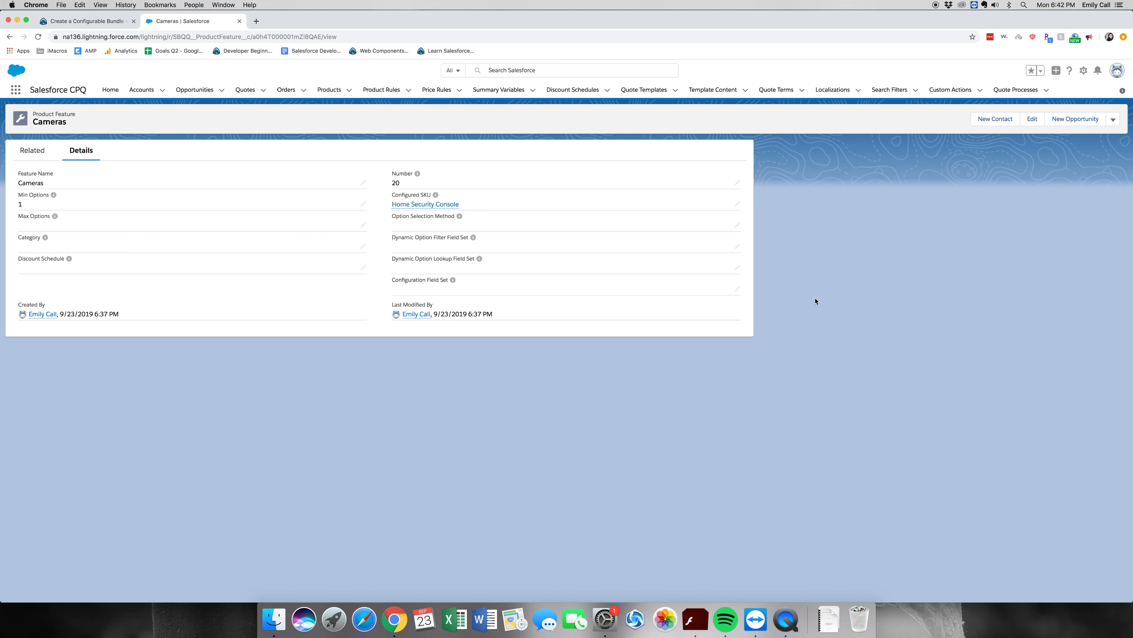
Go back to the Home Security Console product and check its features and the Interior Camera option's feature assignment without changing anything
key(super+Left)
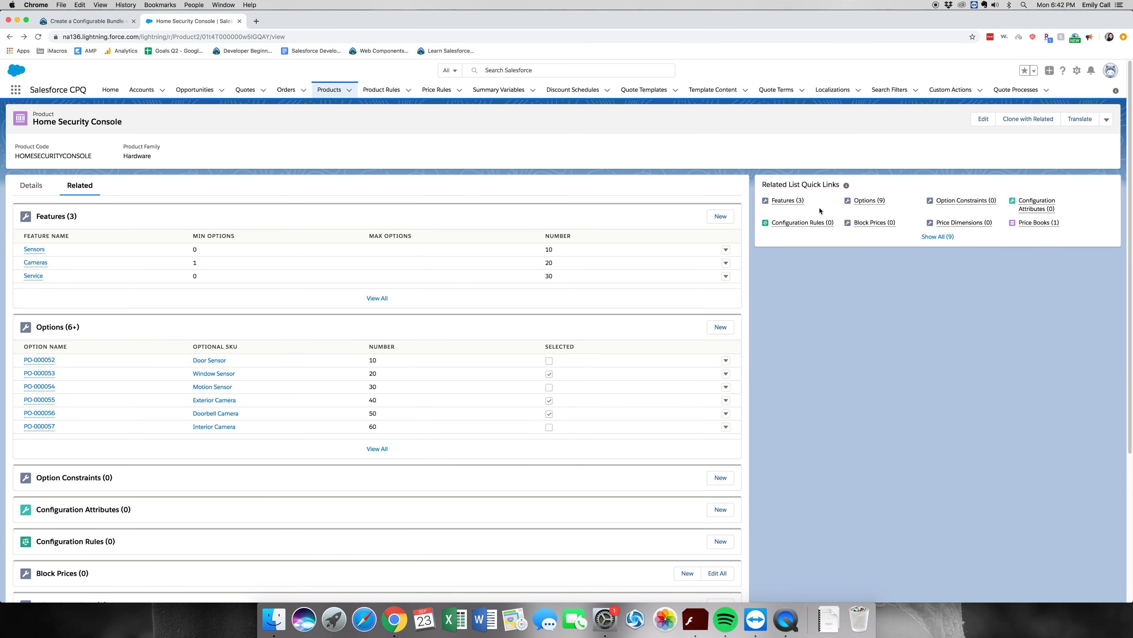
mouse_move(789, 203)
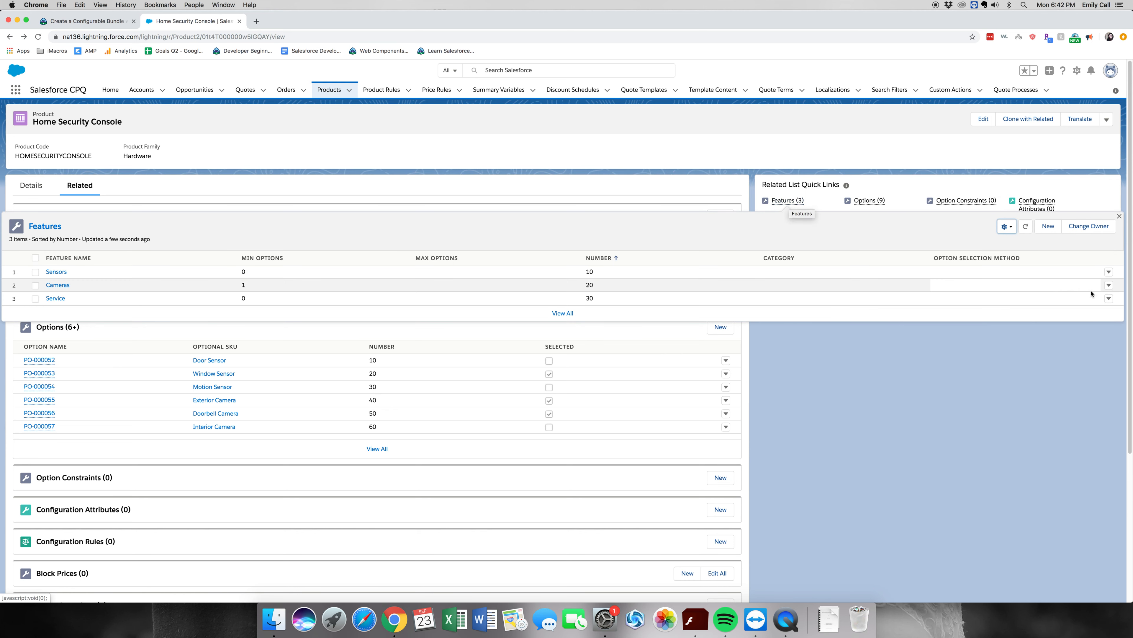
click(1108, 286)
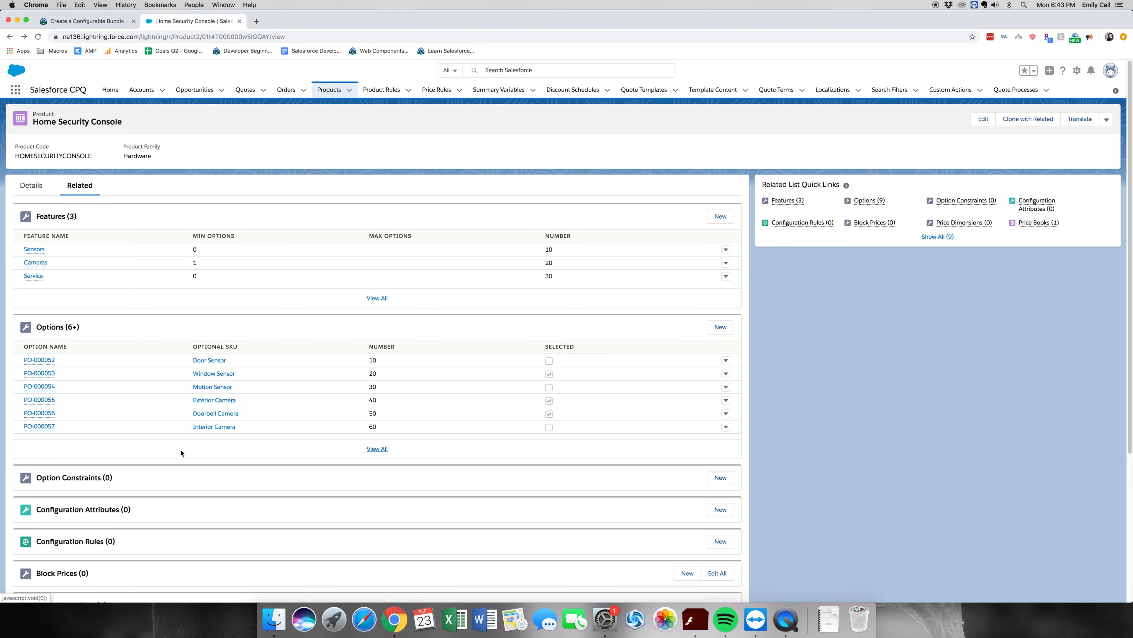
scroll(181, 453, down, 1)
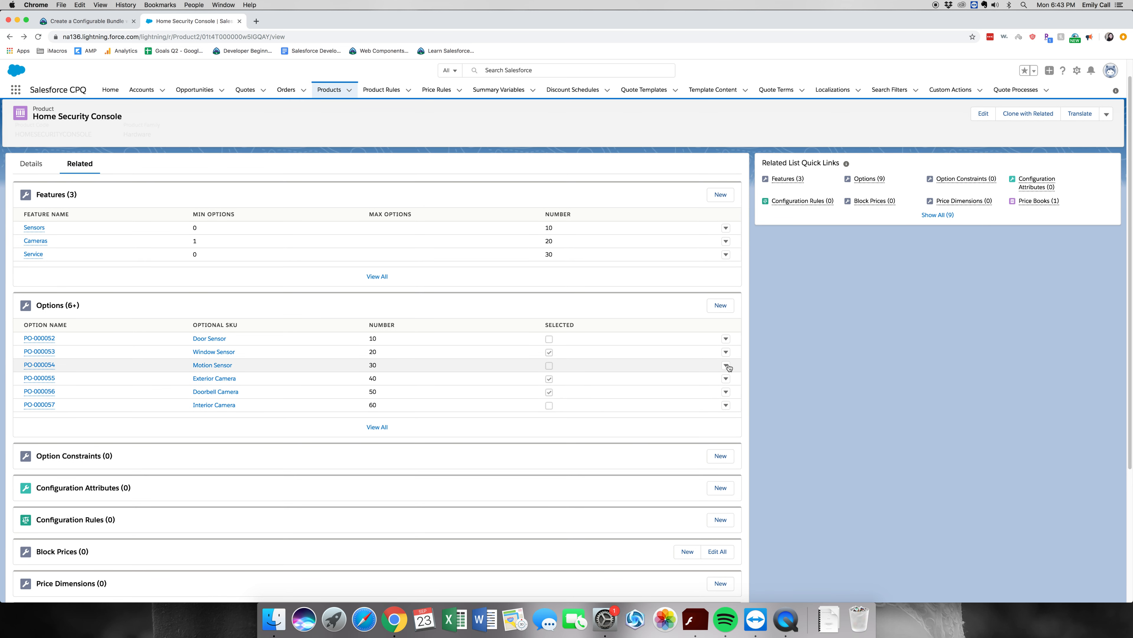
click(725, 406)
click(714, 386)
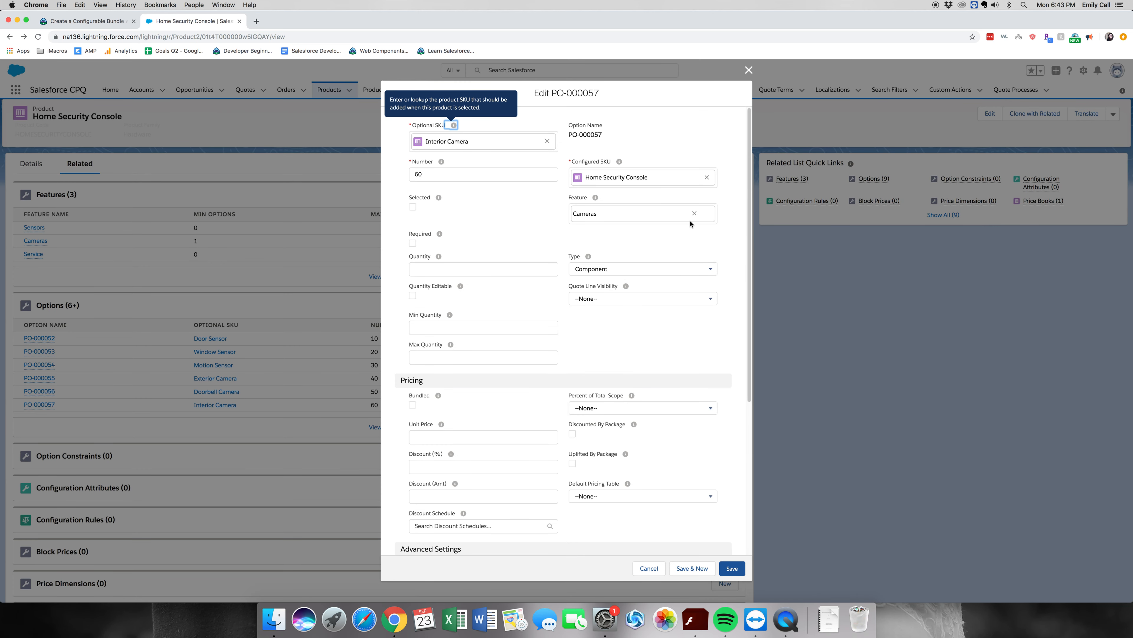
click(748, 71)
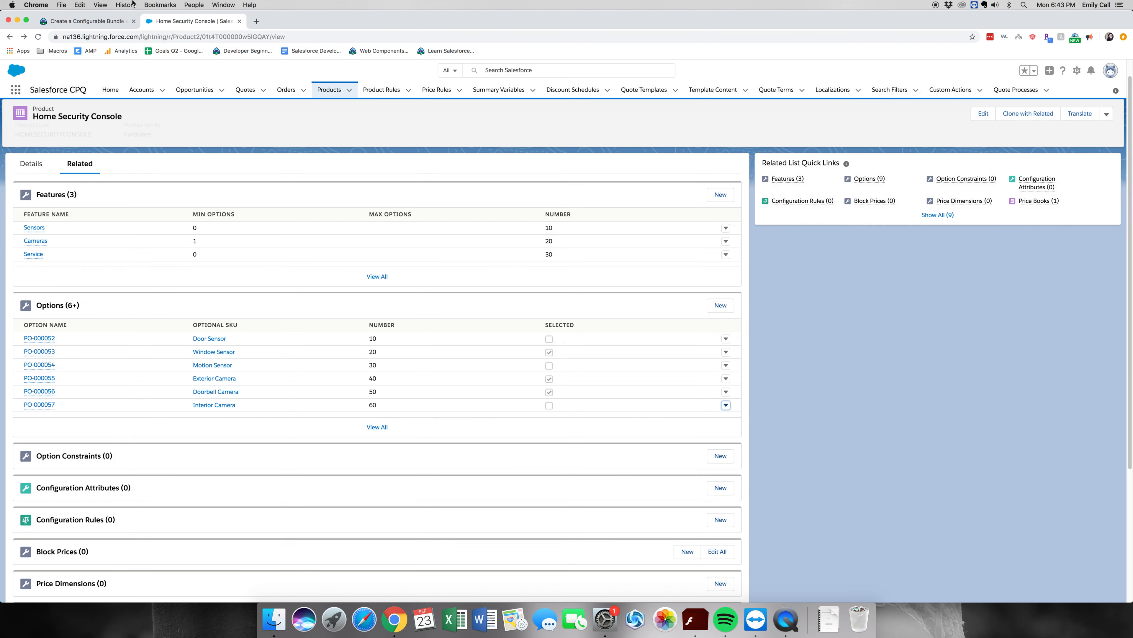
Switch to the Trailhead project page and verify the step again to earn 100 points
click(114, 21)
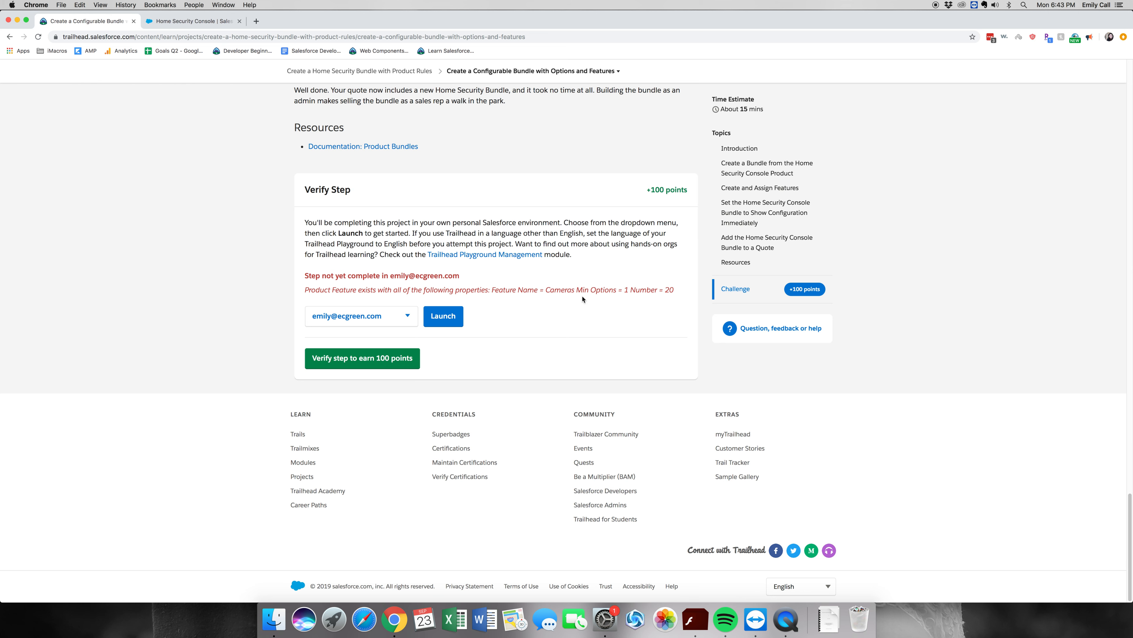
click(379, 359)
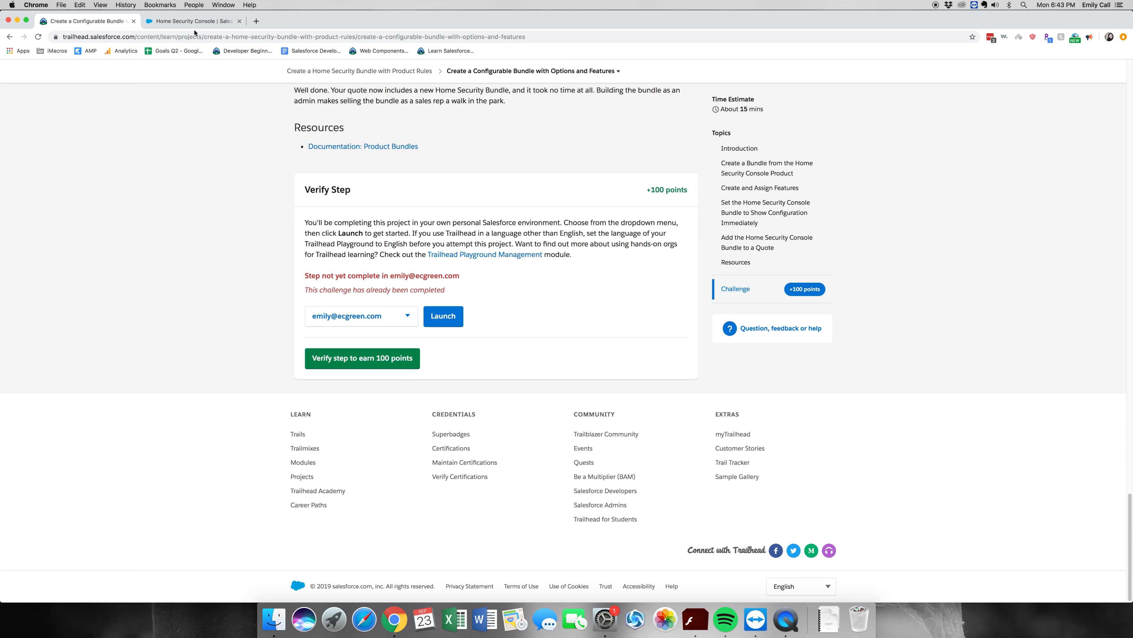
click(379, 358)
Reload the Trailhead project page and go to its Challenge section to check the step's completion status
click(36, 38)
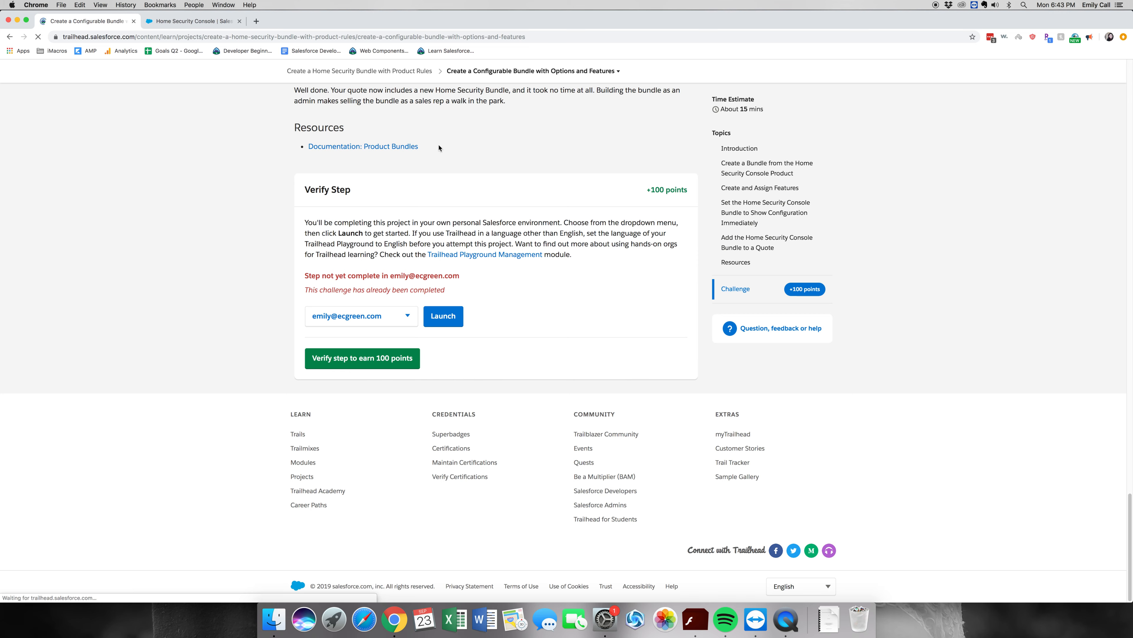
scroll(544, 182, down, 13)
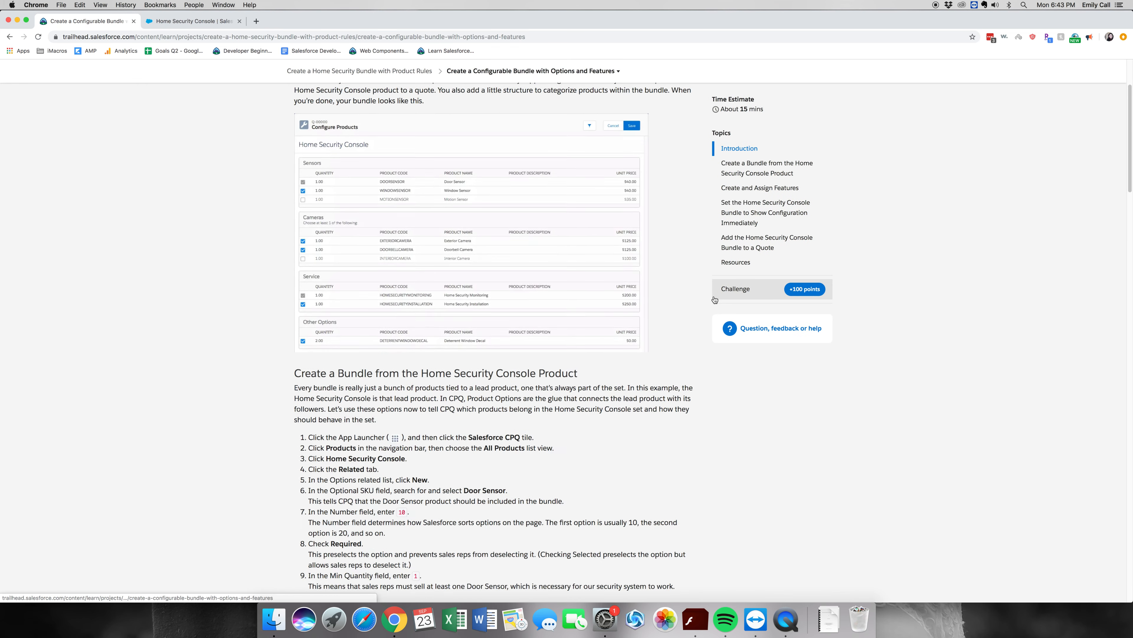
click(714, 299)
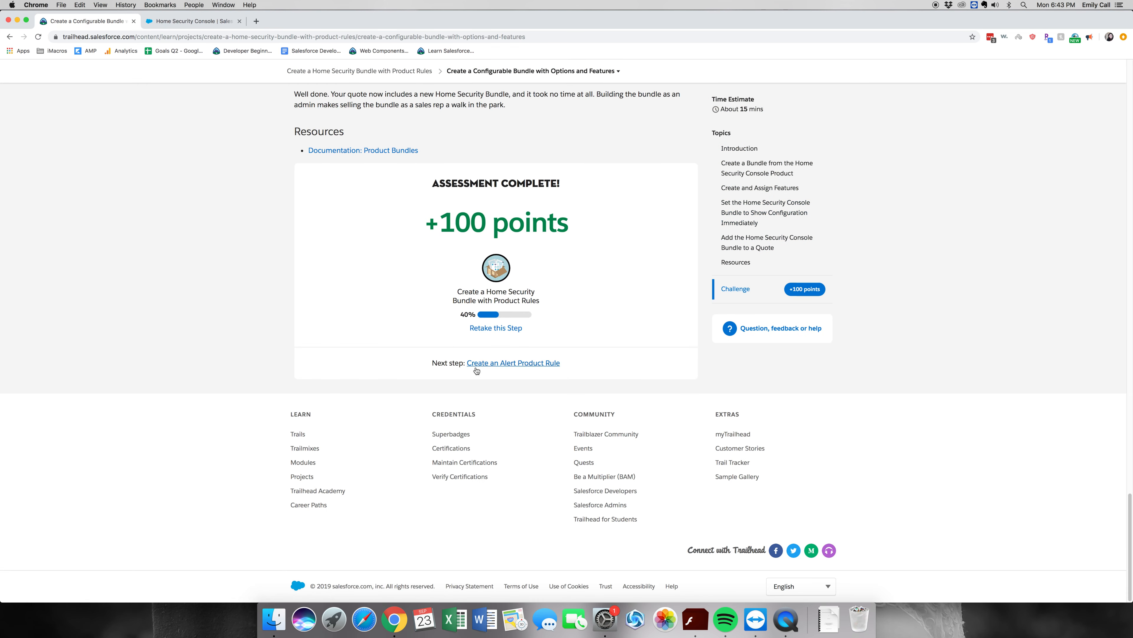